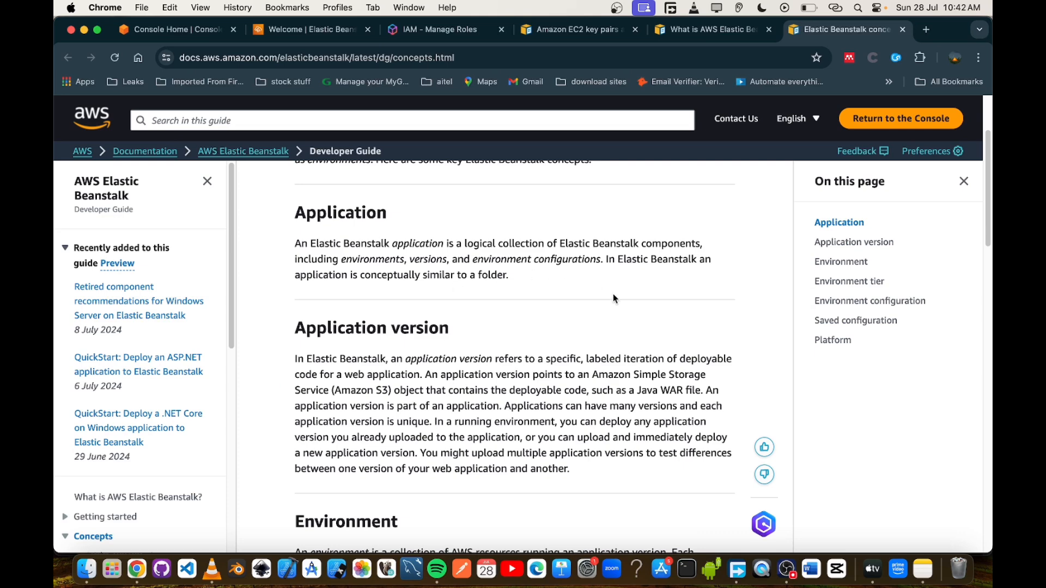
Read the Elastic Beanstalk concepts page, covering application, application version, environment, saved configuration and platform.
scroll(613, 297, "down", 3)
scroll(612, 294, "up", 5)
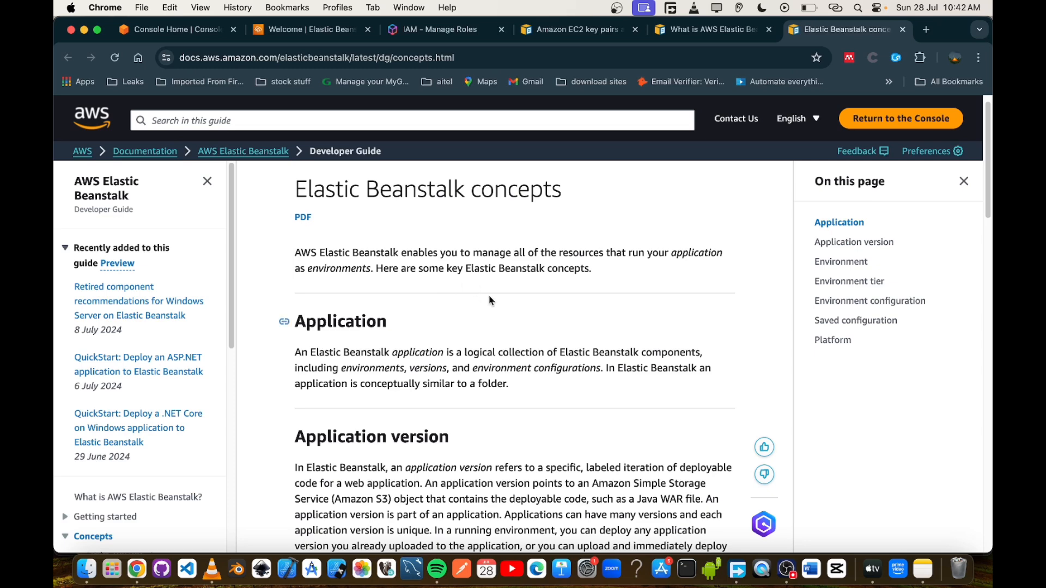
scroll(514, 308, "down", 2)
scroll(514, 307, "down", 3)
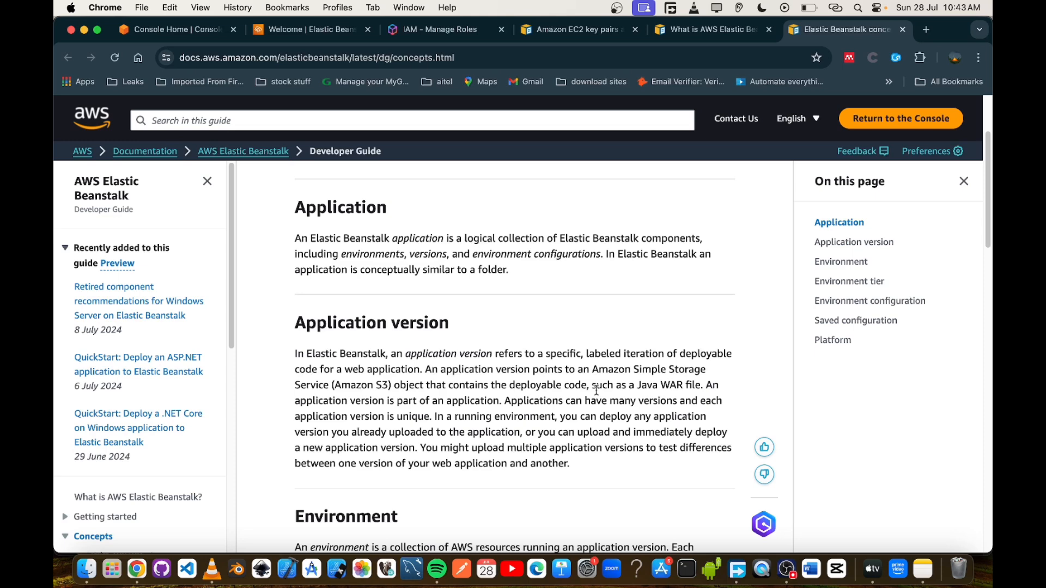
scroll(564, 463, "down", 4)
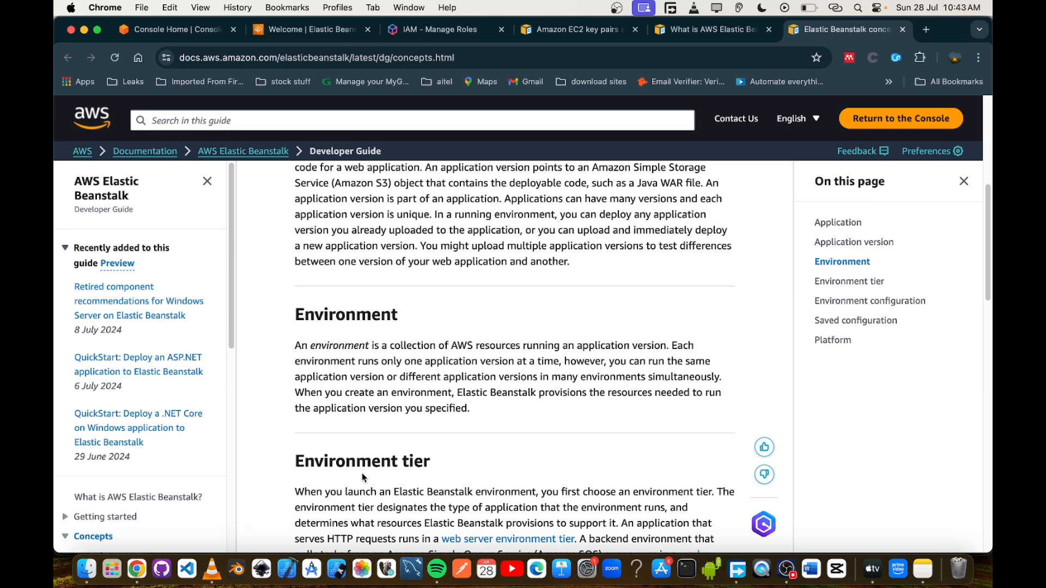
scroll(367, 472, "down", 15)
scroll(369, 477, "up", 15)
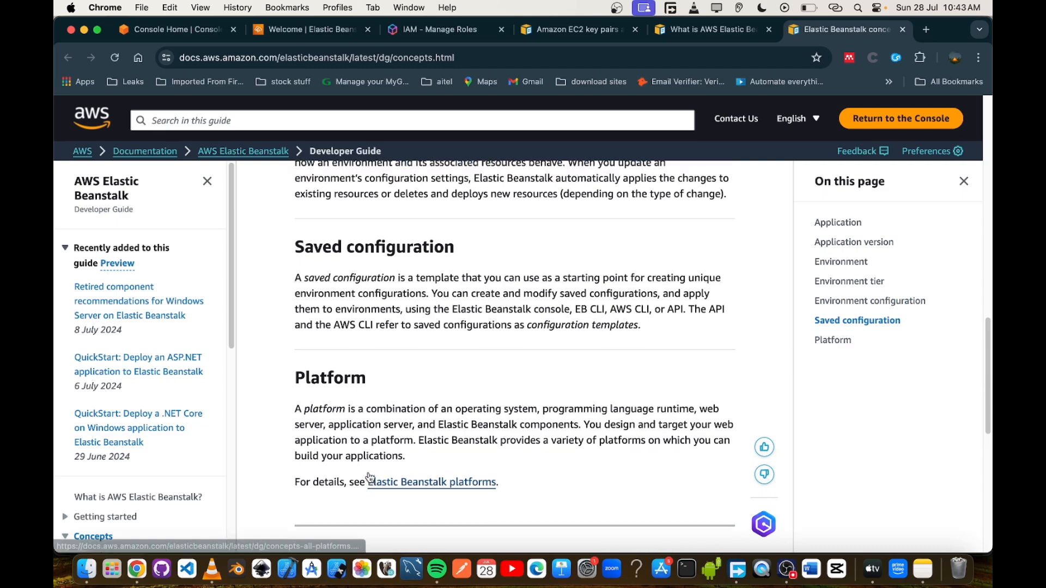
scroll(369, 477, "down", 3)
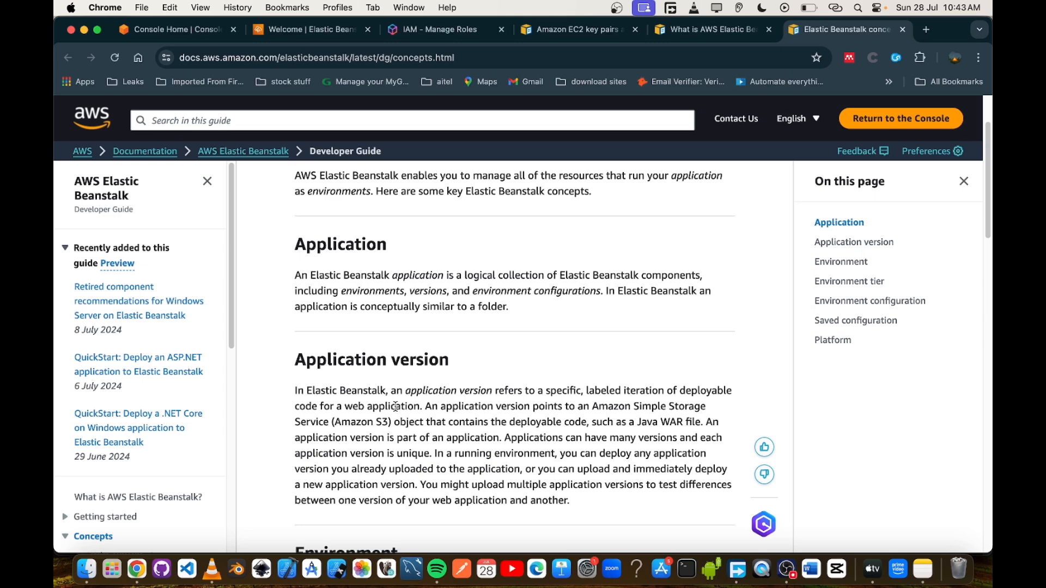
scroll(414, 406, "down", 2)
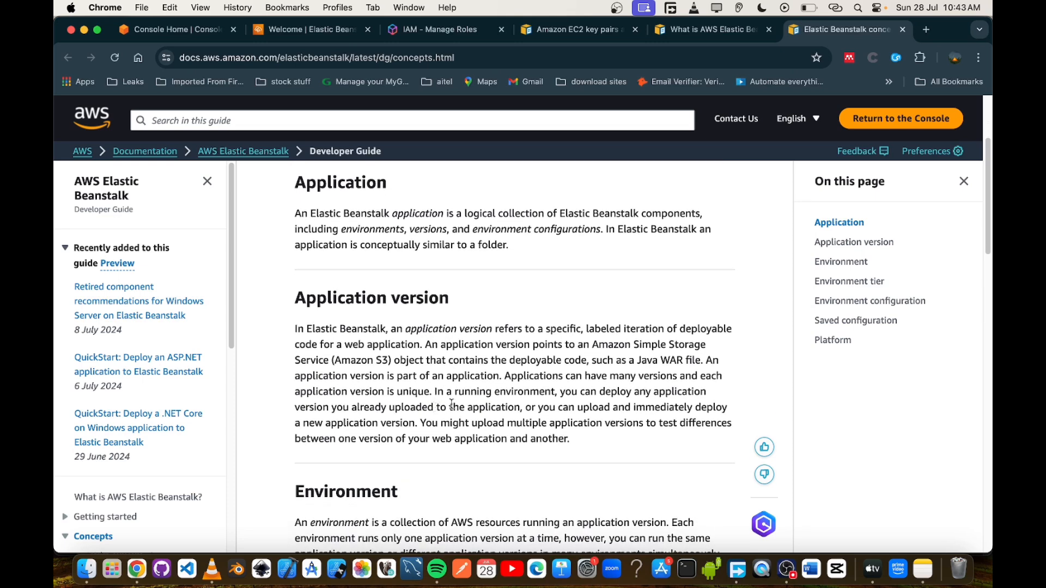
scroll(450, 404, "down", 1)
left_click_drag(456, 57, 159, 56)
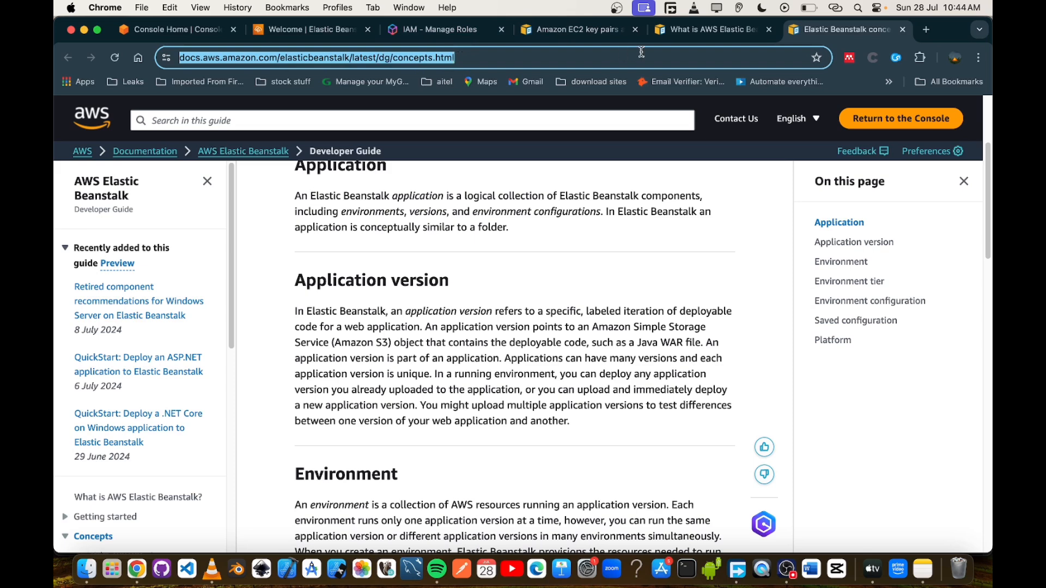
left_click(490, 54)
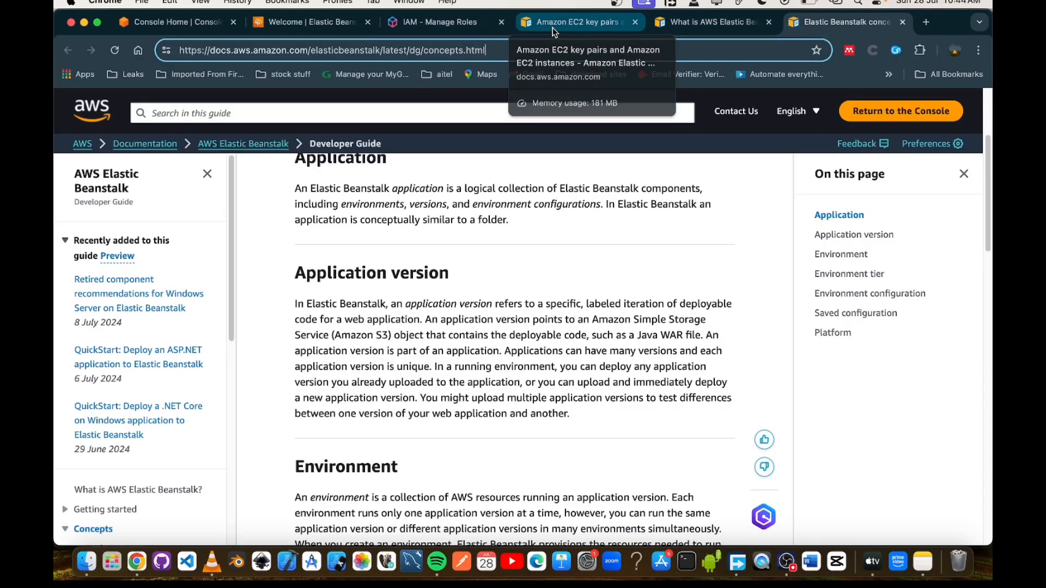
Close the two Elastic Beanstalk documentation pages and the Elastic Beanstalk welcome page, and return to Console Home.
left_click(583, 27)
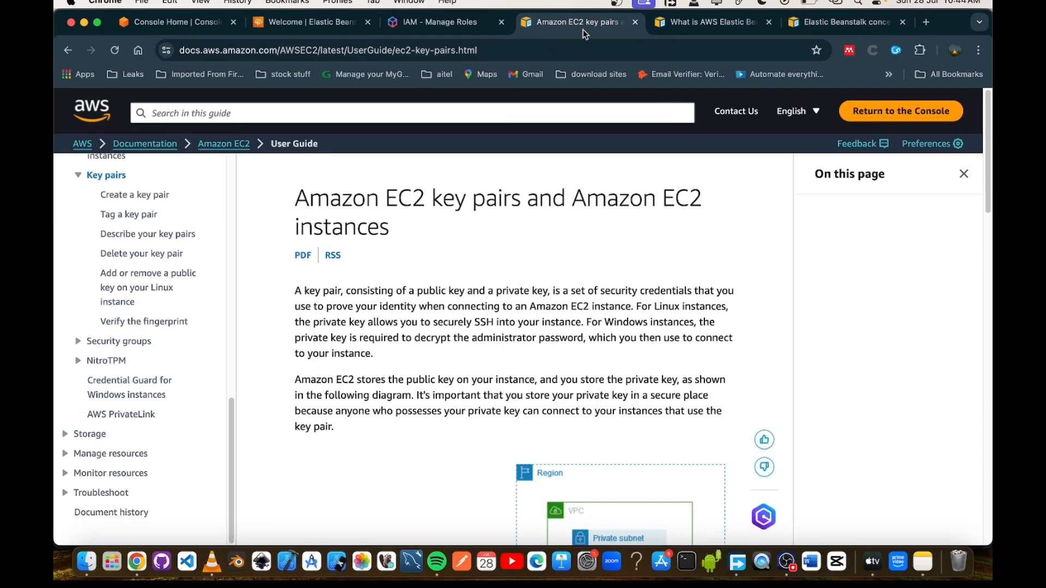
left_click(769, 22)
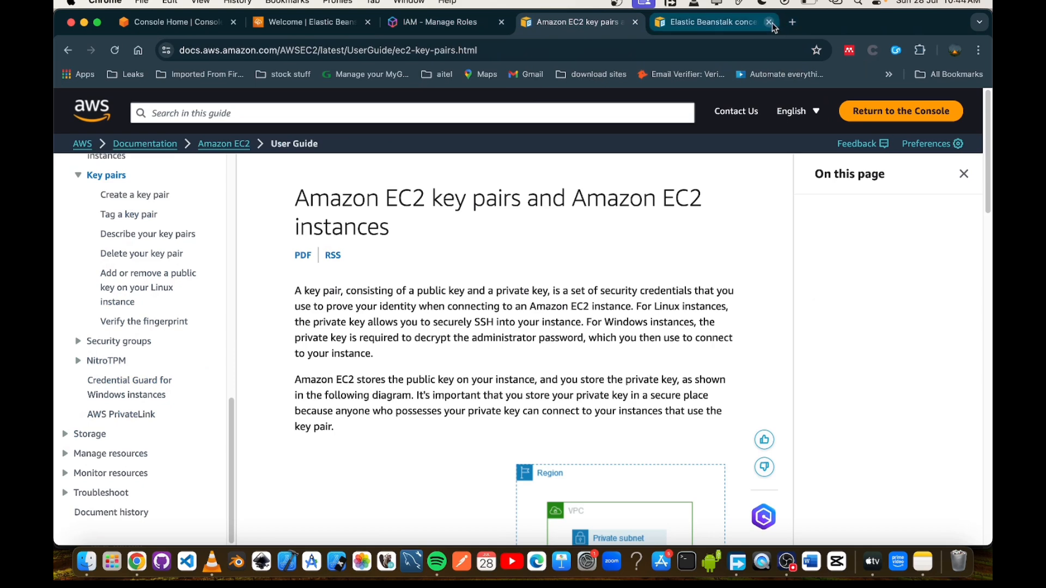
left_click(768, 22)
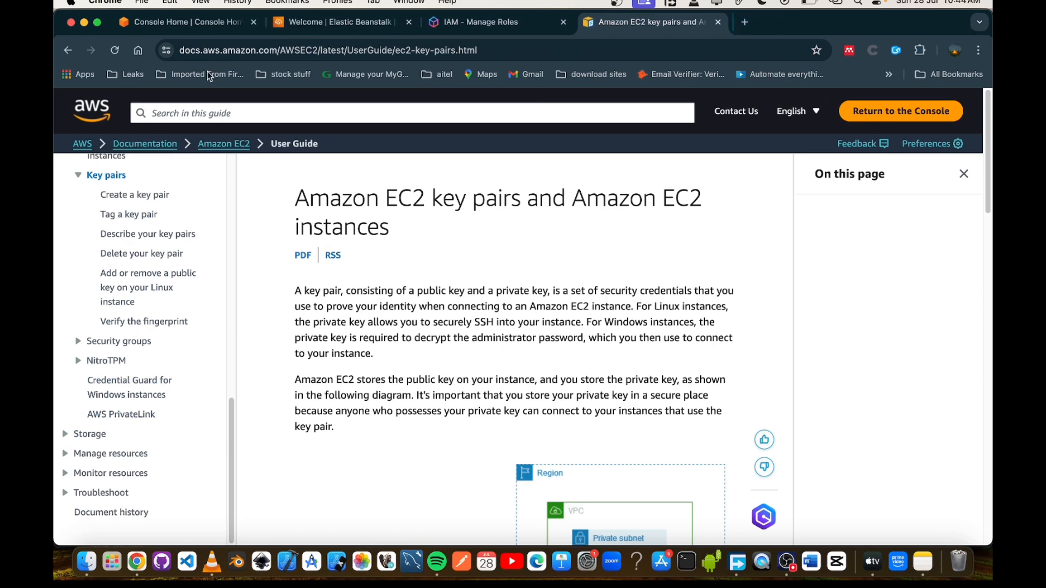
left_click(319, 28)
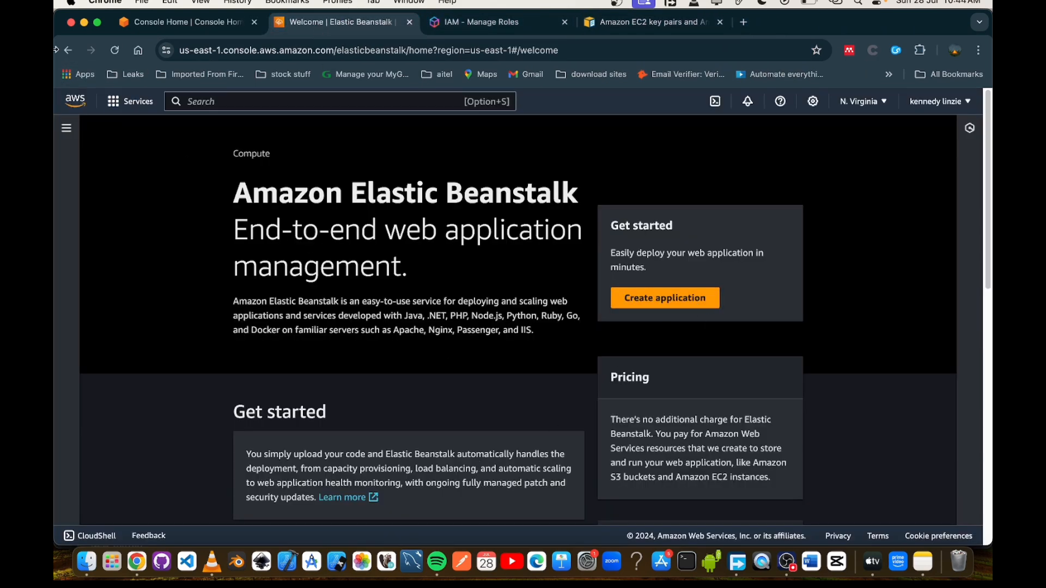
left_click(409, 22)
left_click(224, 22)
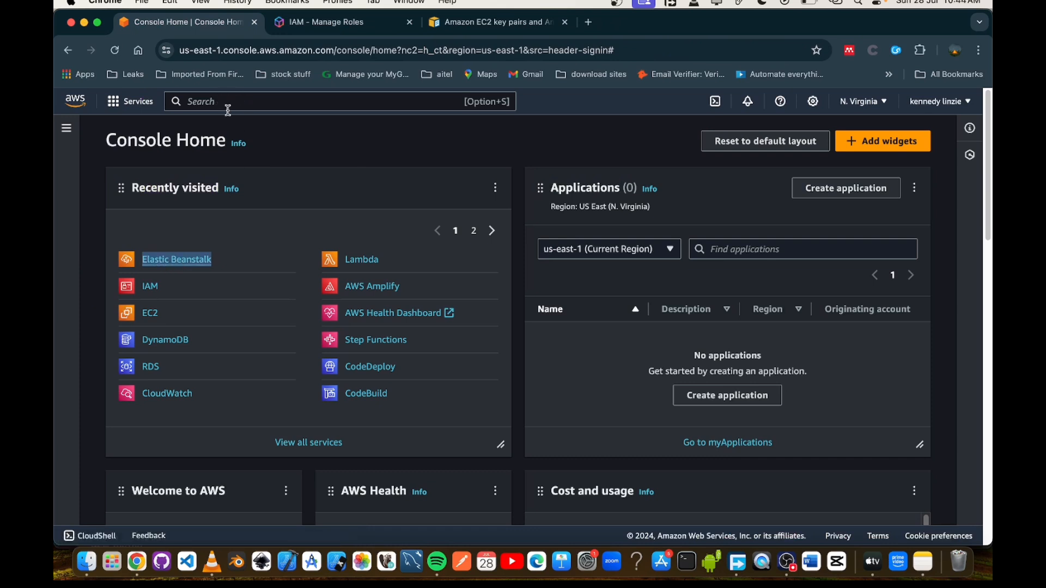
Open the Elastic Beanstalk service from the recently visited services and start creating a new application.
left_click(178, 262)
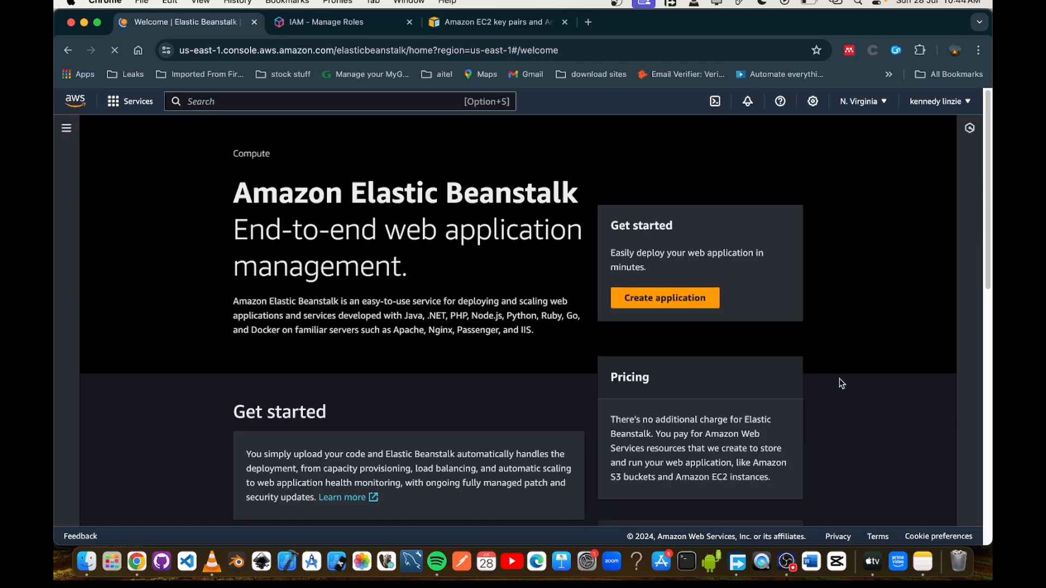
scroll(503, 433, "down", 3)
scroll(501, 433, "up", 3)
left_click(665, 299)
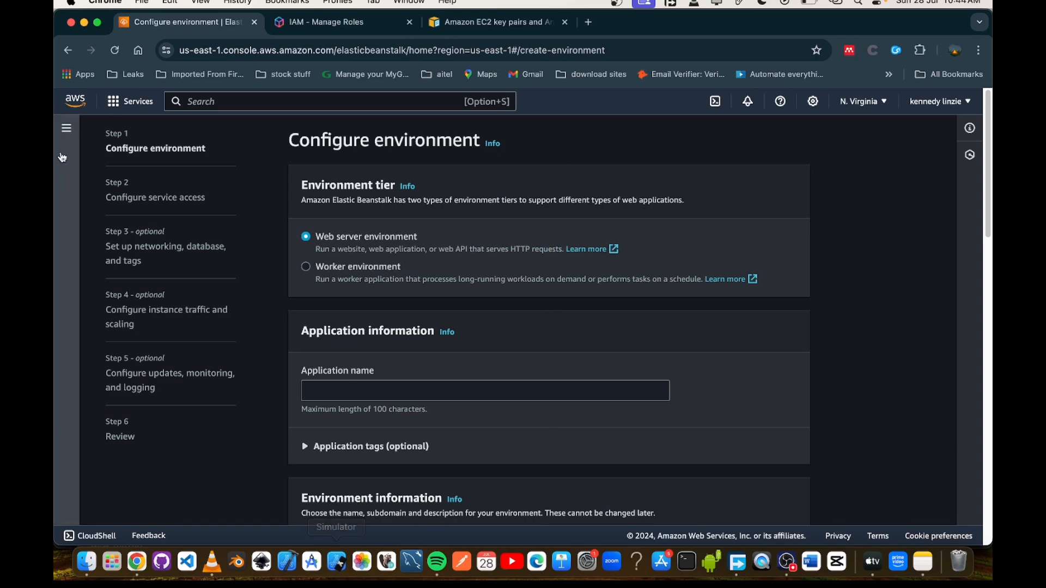
Name the application OurApplication and review the environment name derived from it.
left_click(371, 392)
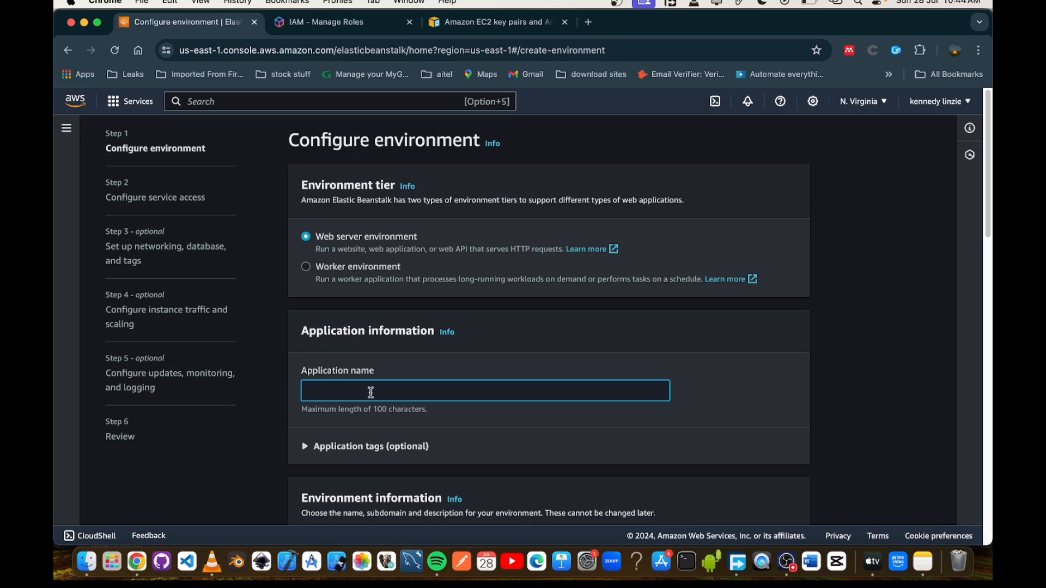
type("OurApplication")
scroll(726, 415, "down", 5)
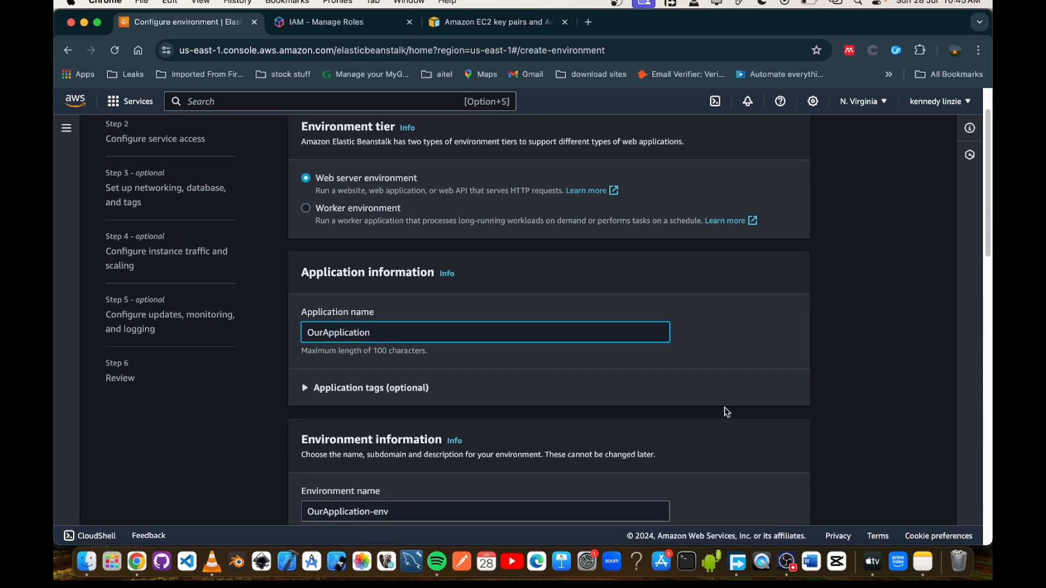
scroll(725, 406, "up", 1)
scroll(725, 405, "down", 4)
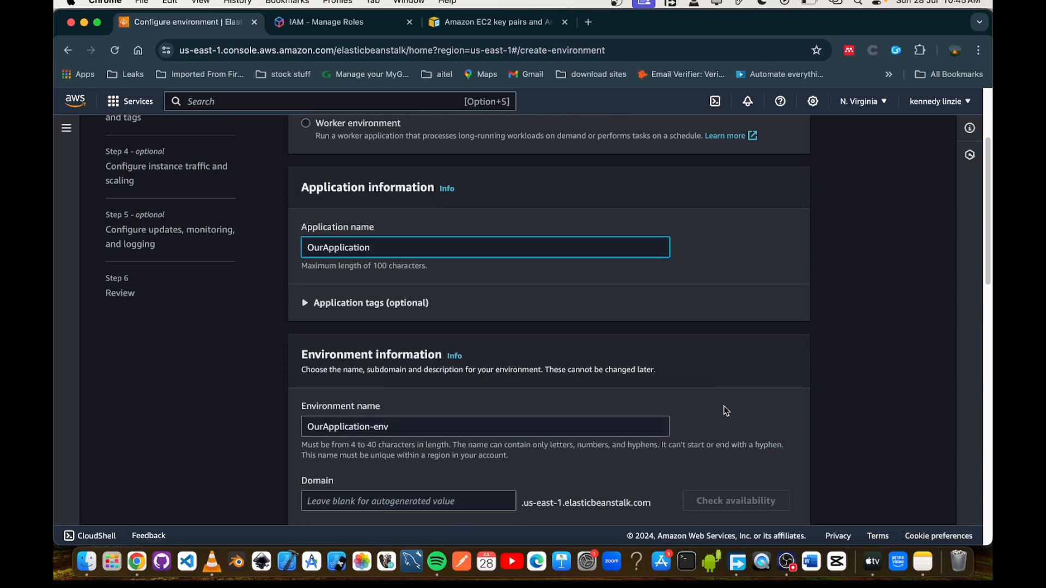
scroll(726, 411, "up", 4)
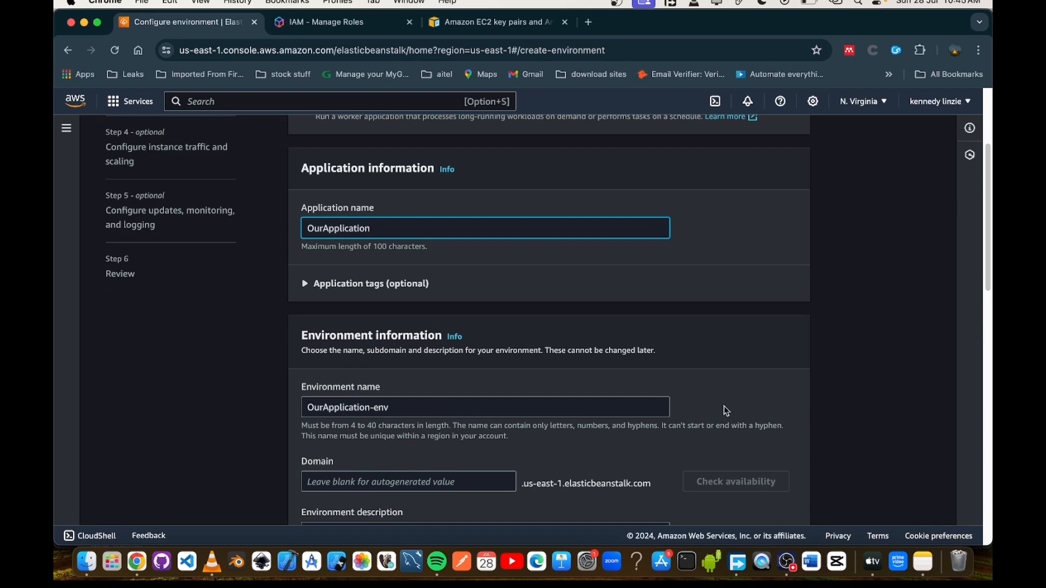
scroll(409, 282, "down", 1)
scroll(410, 283, "down", 2)
scroll(403, 280, "up", 2)
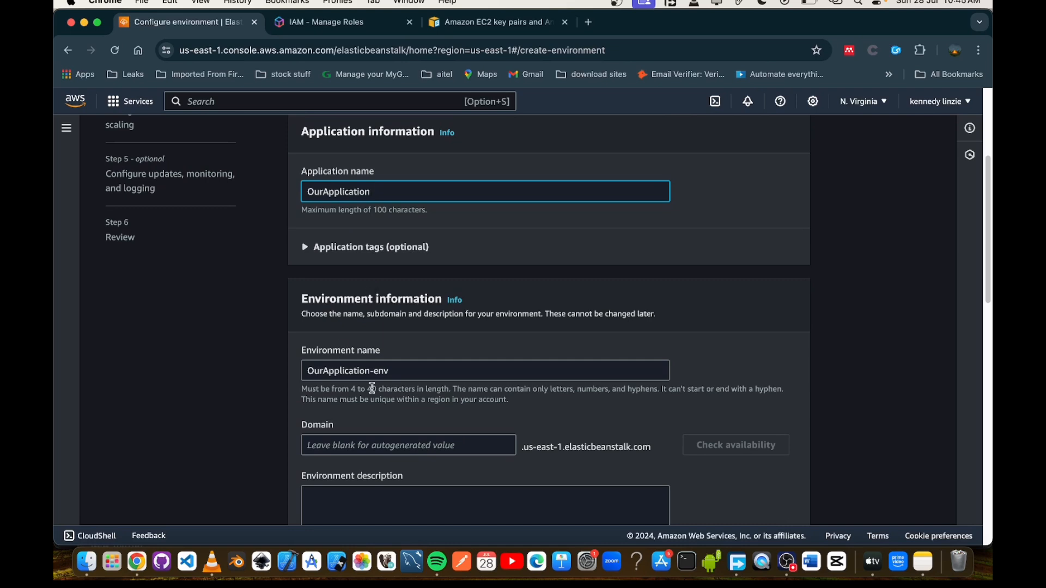
Set the environment's domain to oursimpleurl and check its availability.
scroll(382, 368, "down", 2)
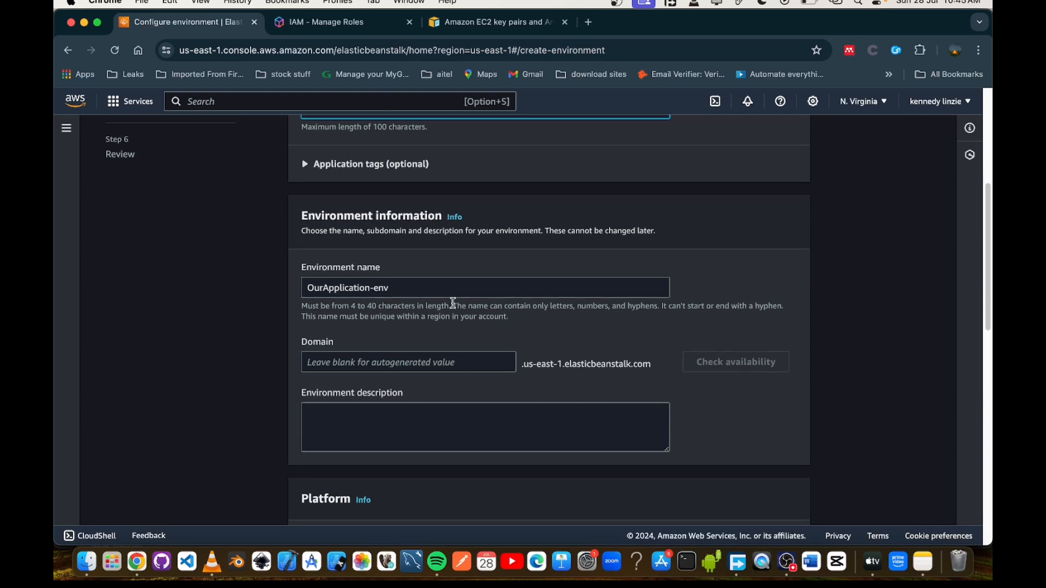
scroll(560, 430, "down", 2)
scroll(560, 432, "down", 3)
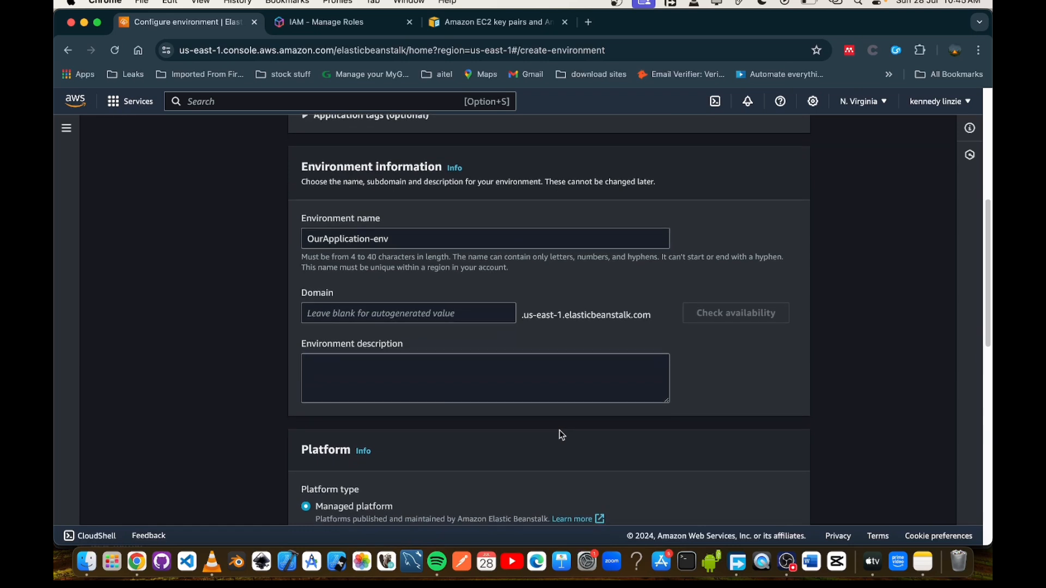
left_click(334, 250)
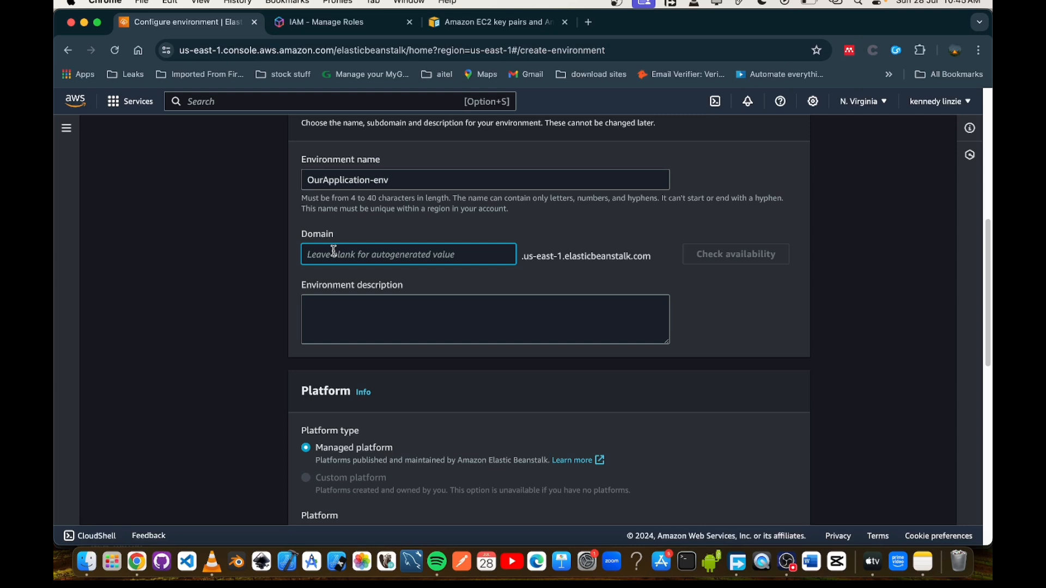
type("our")
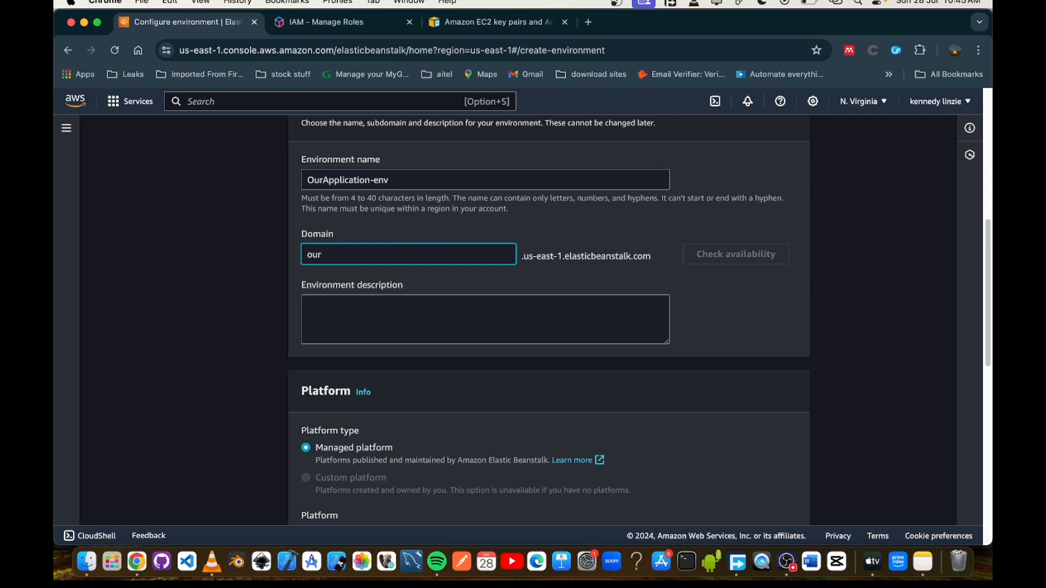
type("url")
key("BackSpace")
key("BackSpace")
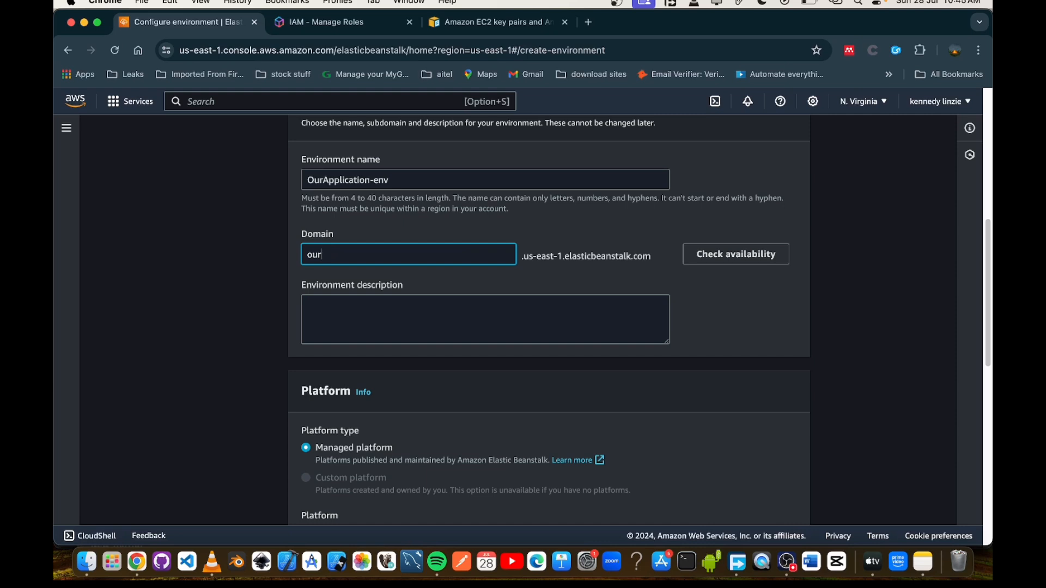
type("simp")
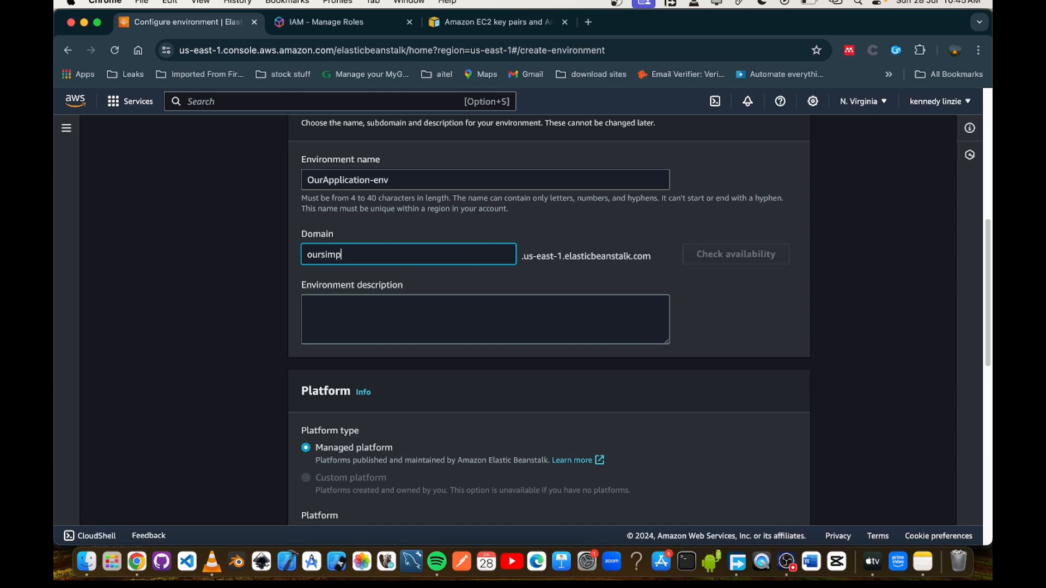
type("leurlk")
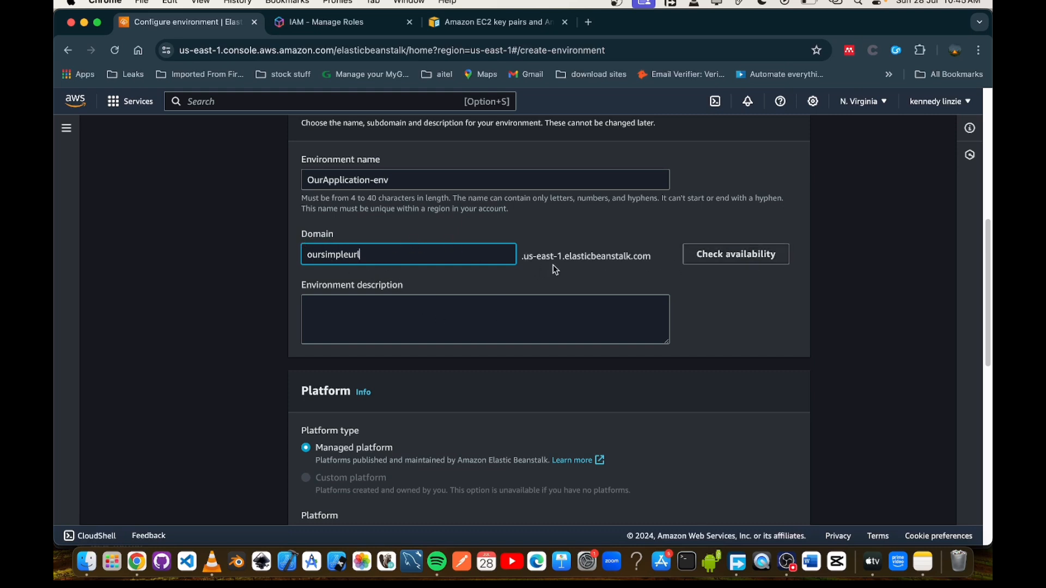
left_click_drag(563, 256, 526, 256)
left_click(626, 270)
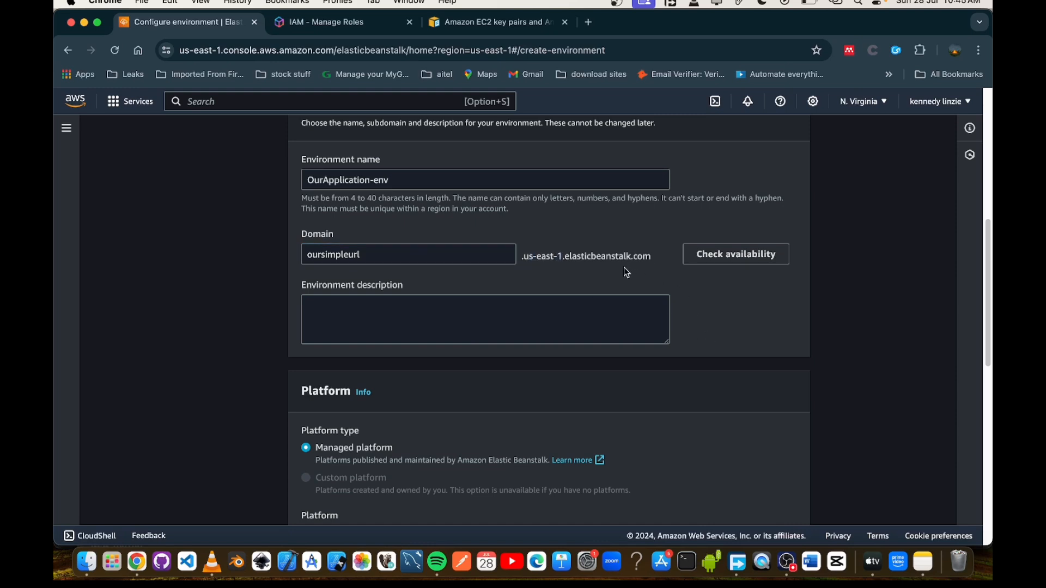
left_click(719, 256)
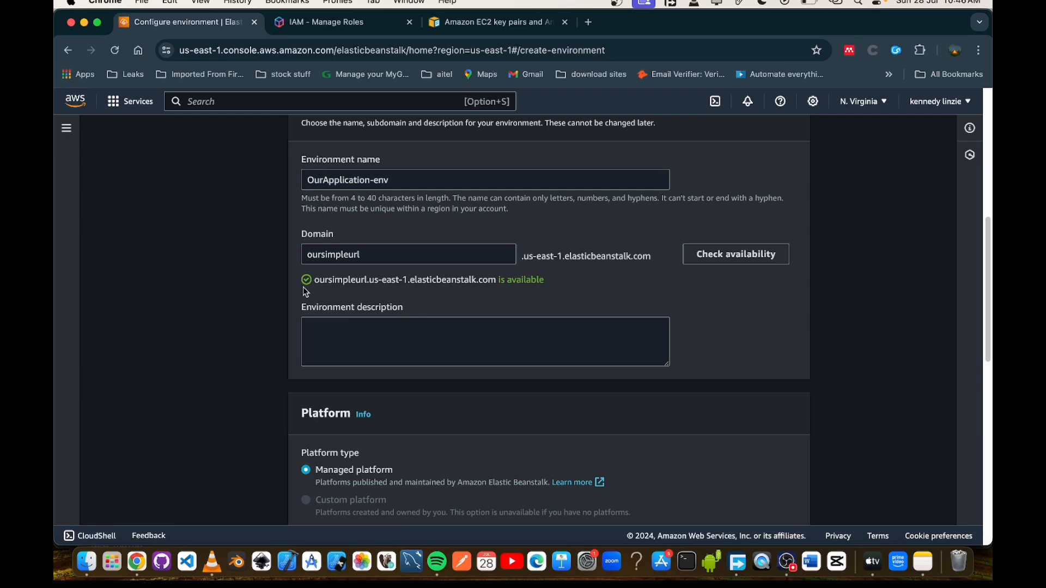
Choose Node.js as the managed platform for the environment, keeping its default branch and version.
scroll(640, 287, "down", 5)
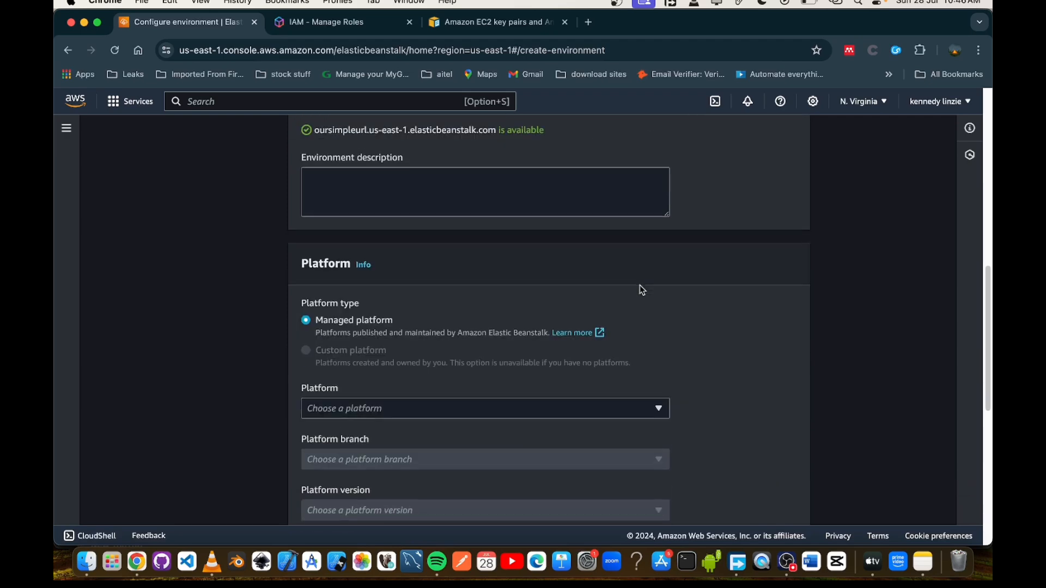
scroll(640, 286, "up", 7)
scroll(623, 397, "down", 7)
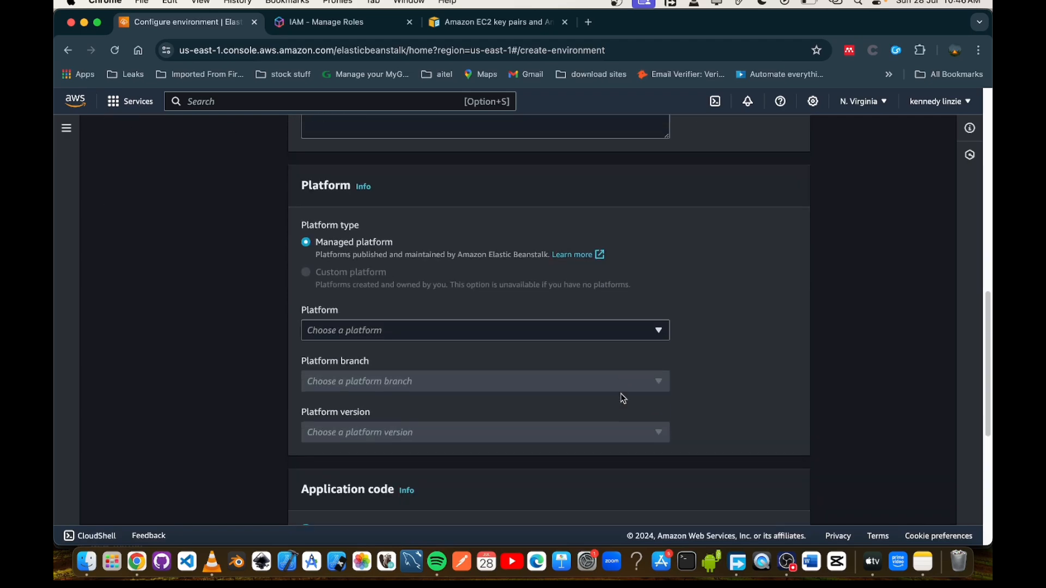
scroll(623, 398, "up", 1)
scroll(623, 398, "up", 2)
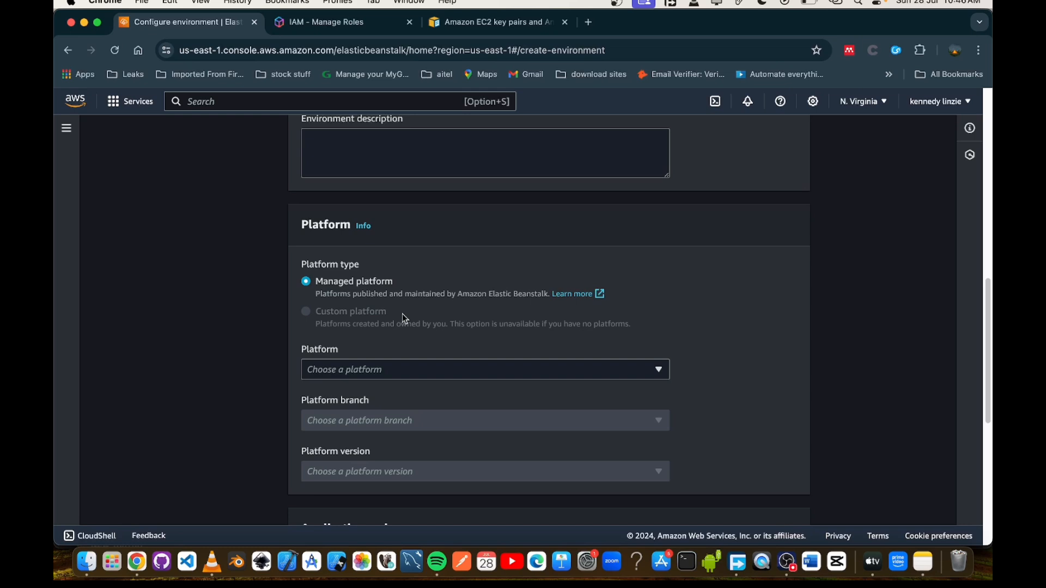
scroll(713, 349, "down", 2)
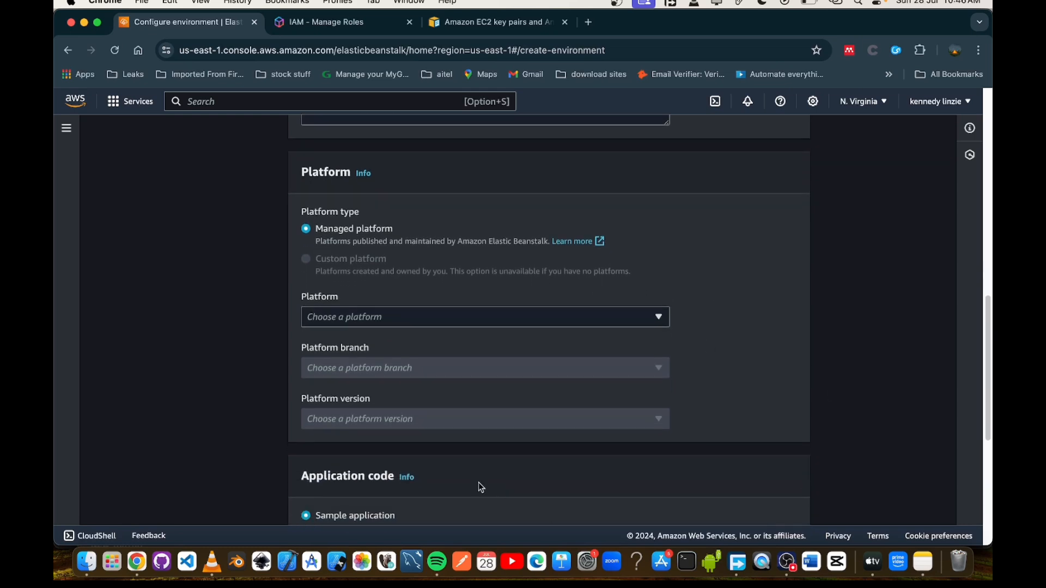
scroll(529, 334, "down", 3)
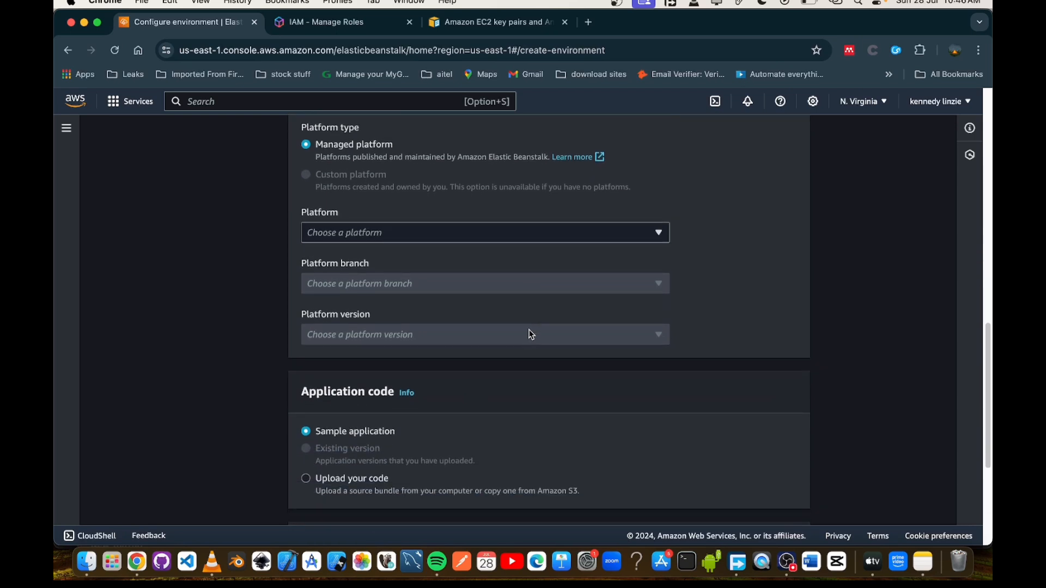
left_click(476, 240)
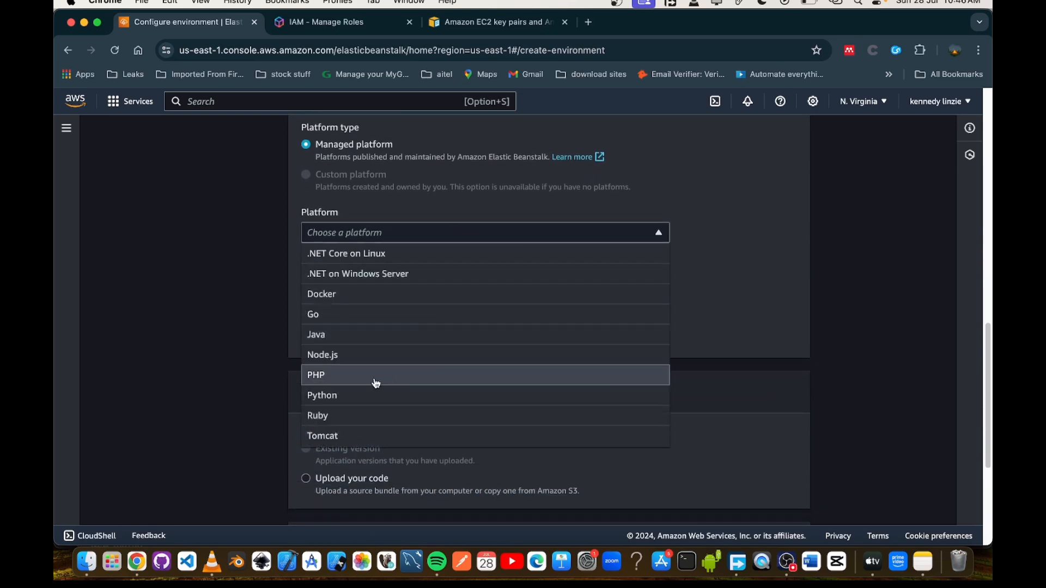
left_click(330, 356)
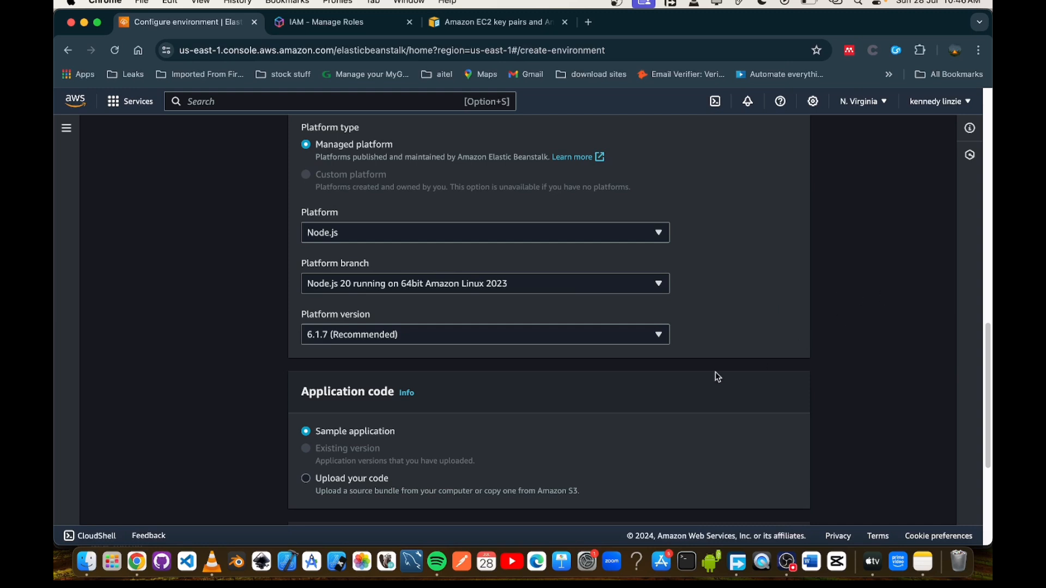
Keep the sample application code and the free-tier single instance preset, and proceed to the service access configuration.
scroll(641, 392, "down", 3)
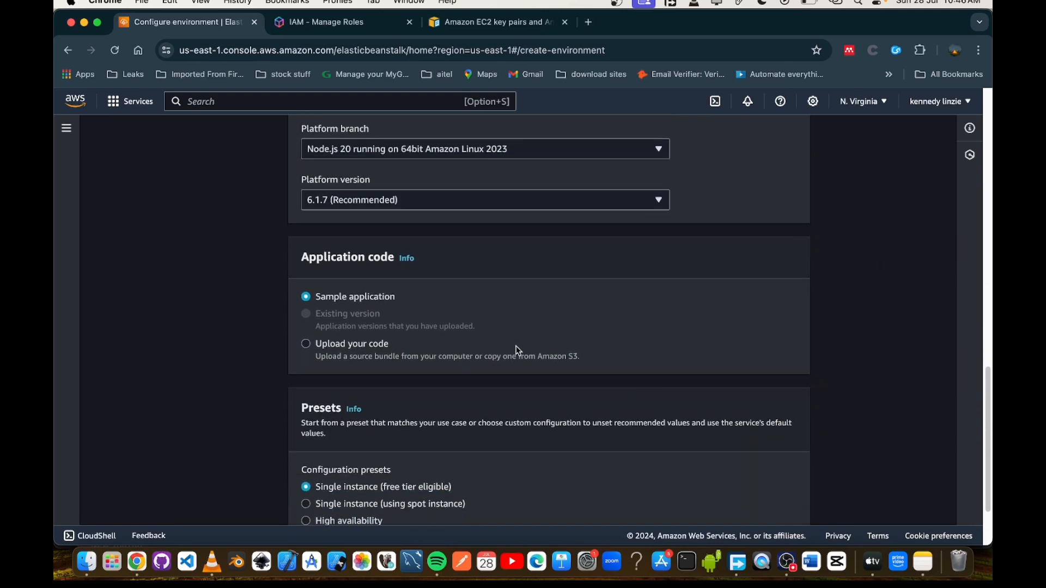
scroll(517, 350, "down", 2)
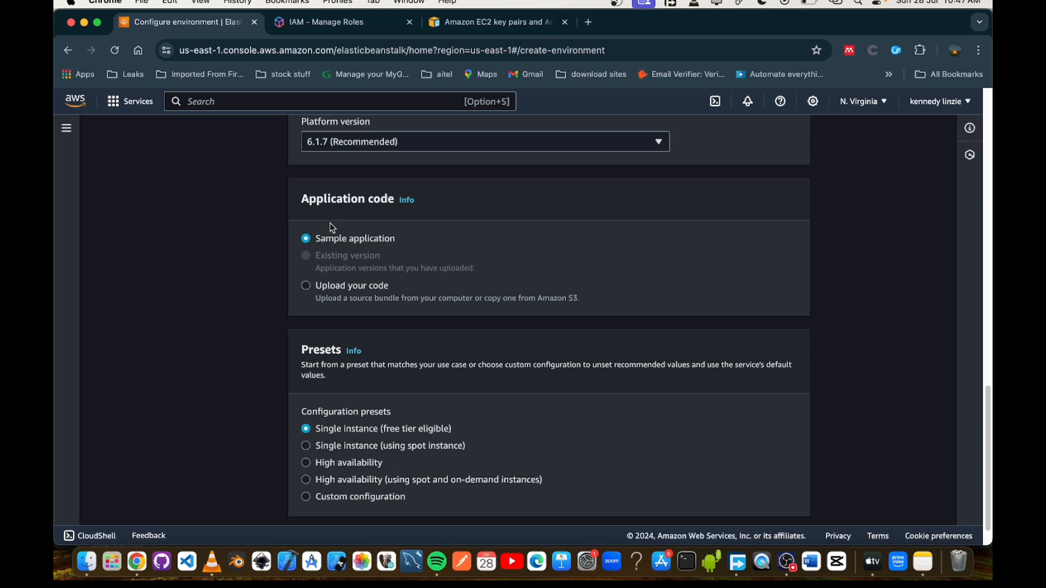
scroll(723, 405, "down", 2)
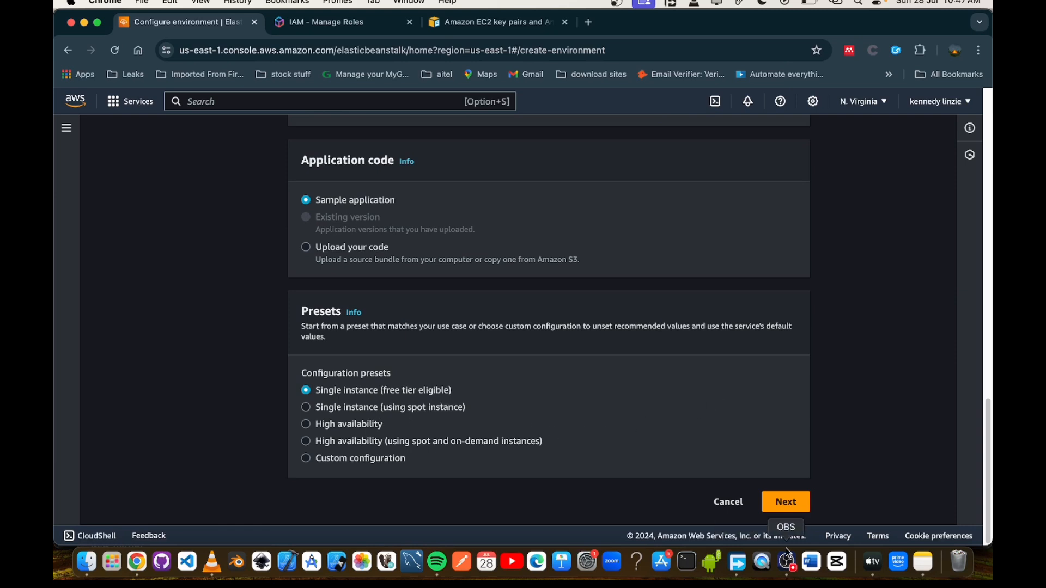
left_click(792, 507)
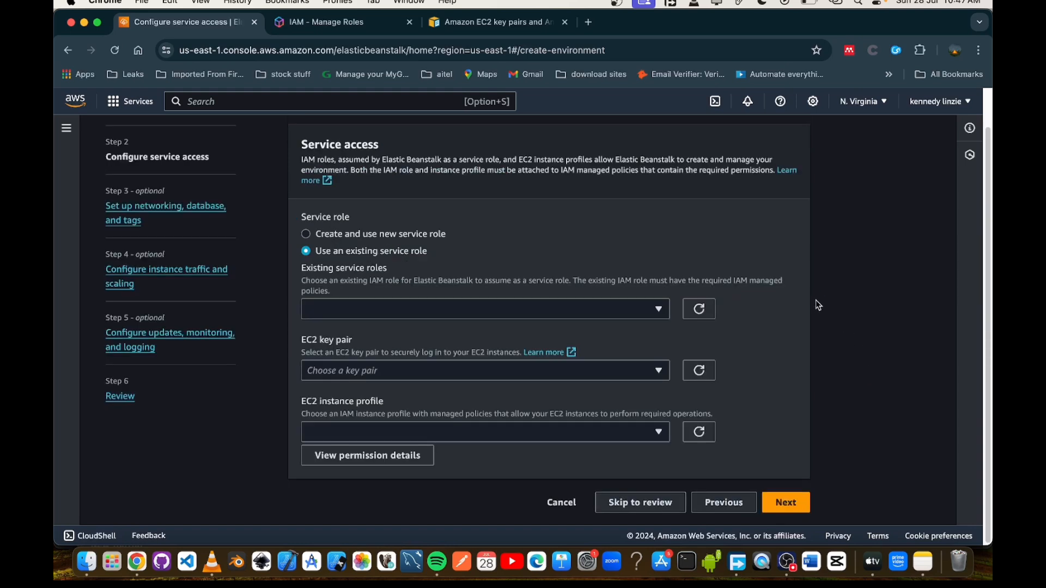
Check which existing service roles, EC2 key pairs and EC2 instance profiles are available for the environment.
scroll(564, 212, "up", 2)
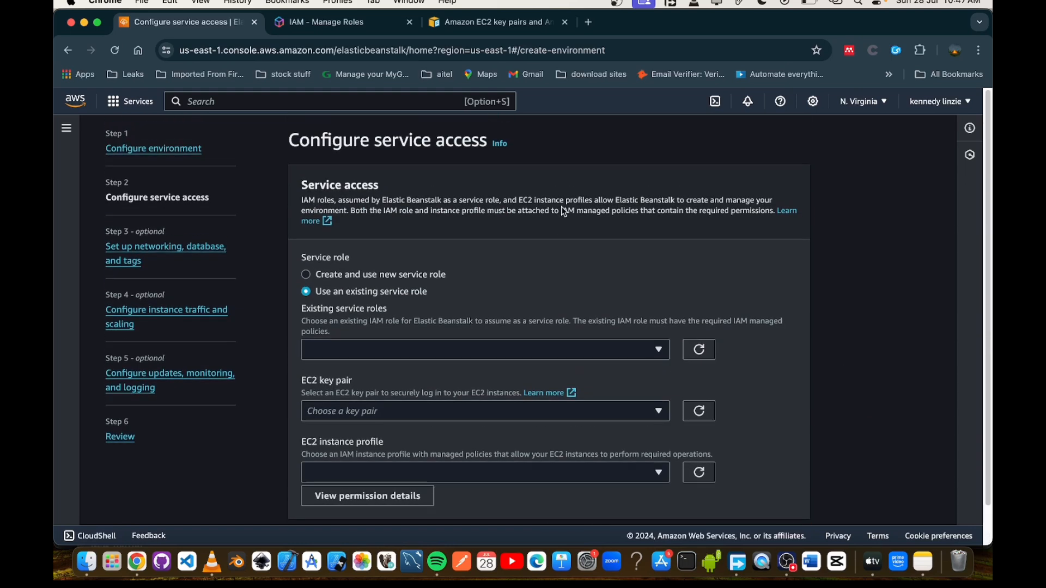
scroll(563, 211, "down", 1)
scroll(563, 212, "down", 2)
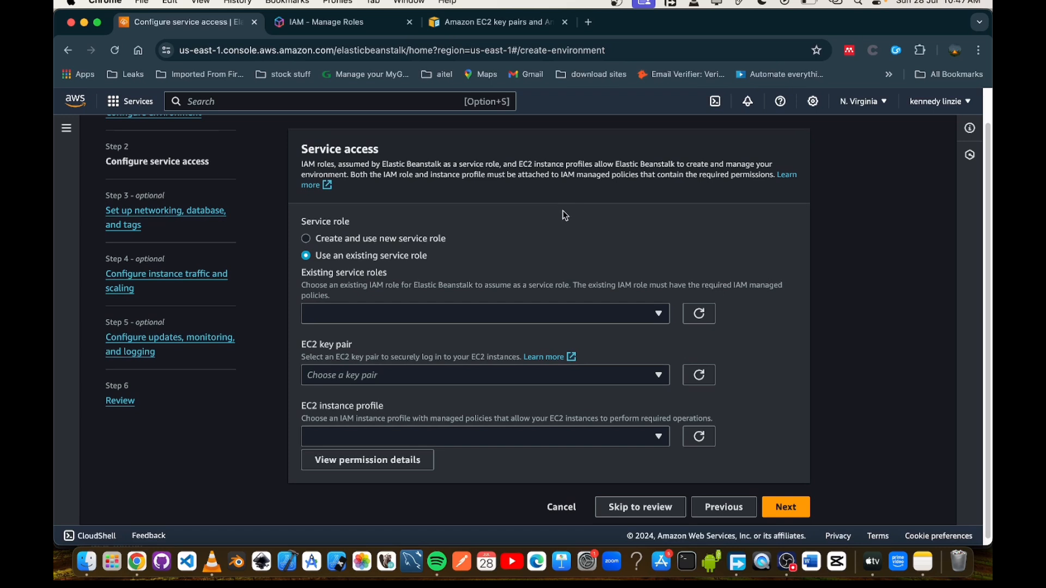
left_click(659, 315)
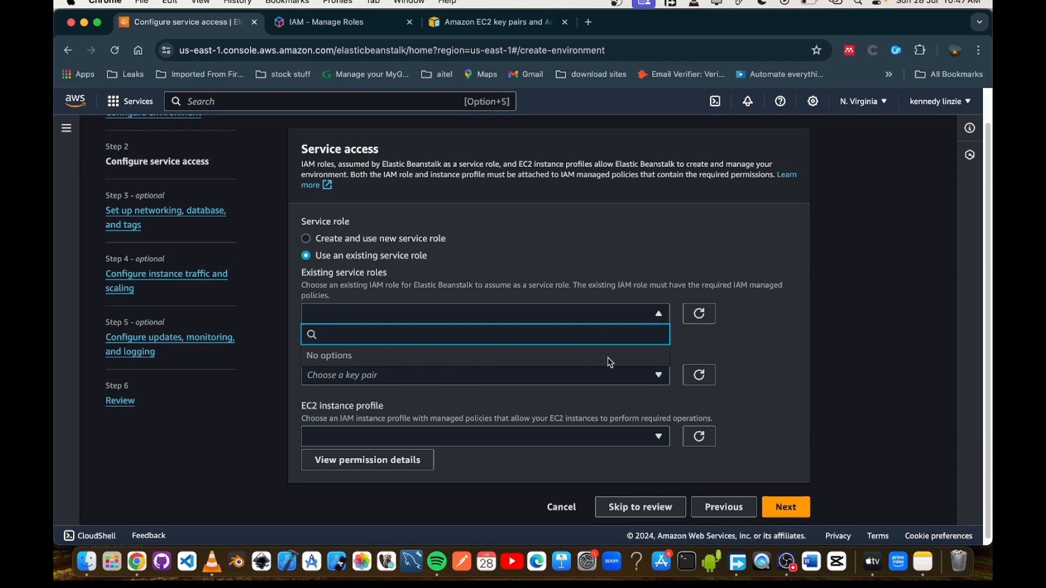
left_click(745, 345)
left_click(659, 376)
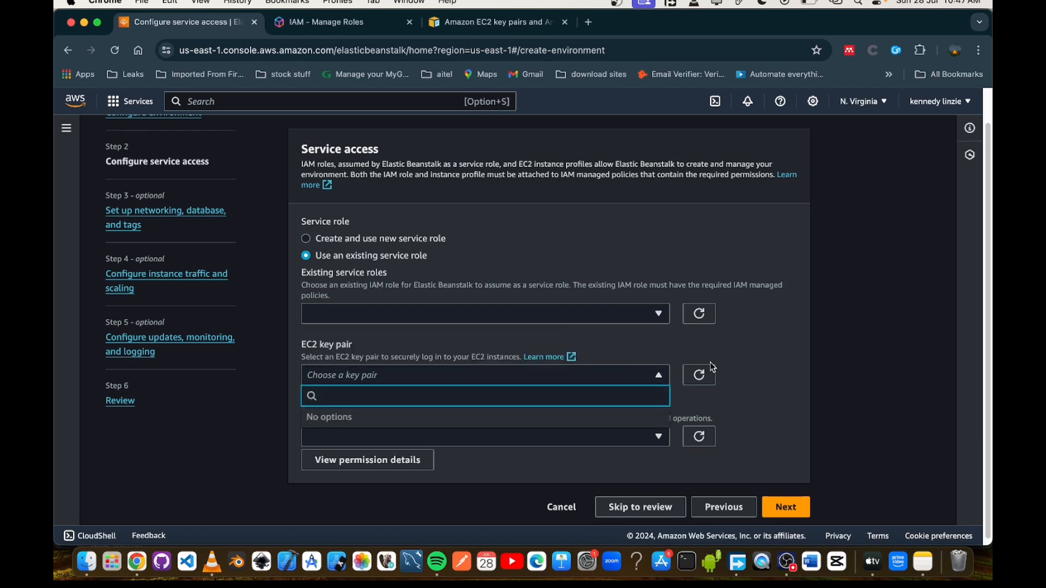
left_click(729, 361)
left_click(659, 437)
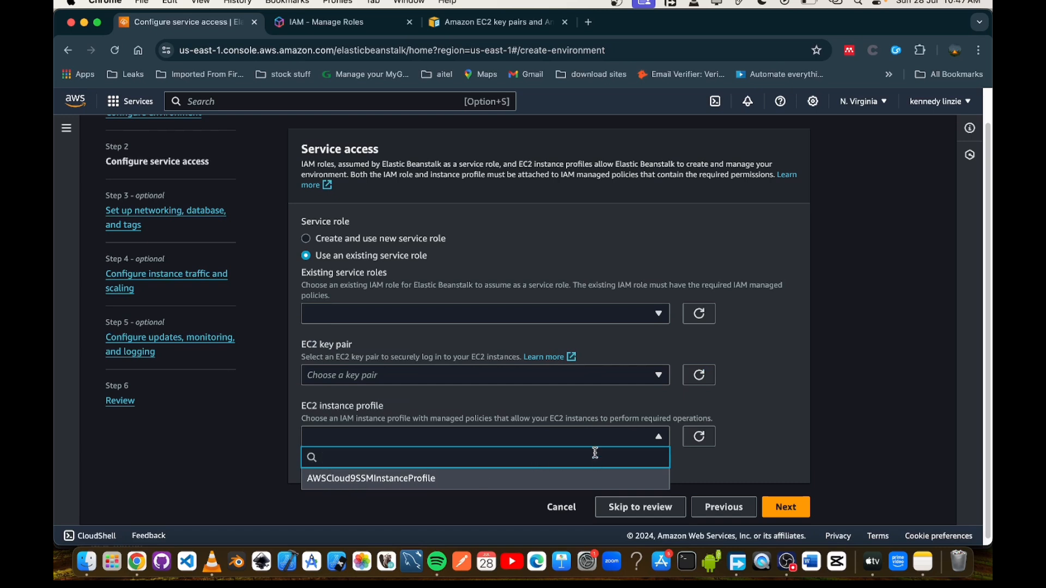
left_click(773, 364)
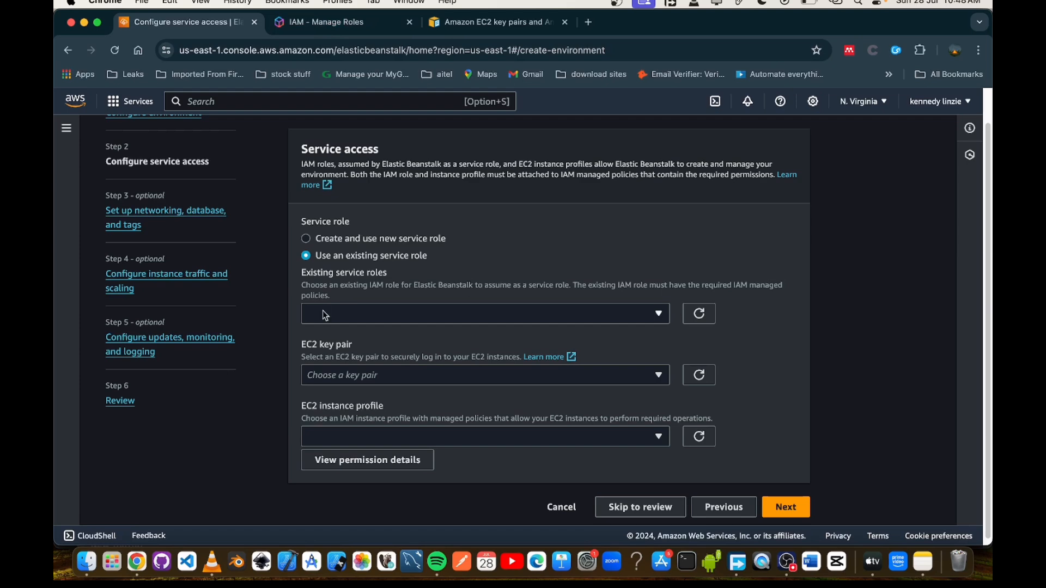
Read the introduction on the Manage IAM Roles page and return to the service access configuration.
key("ctrl+Tab")
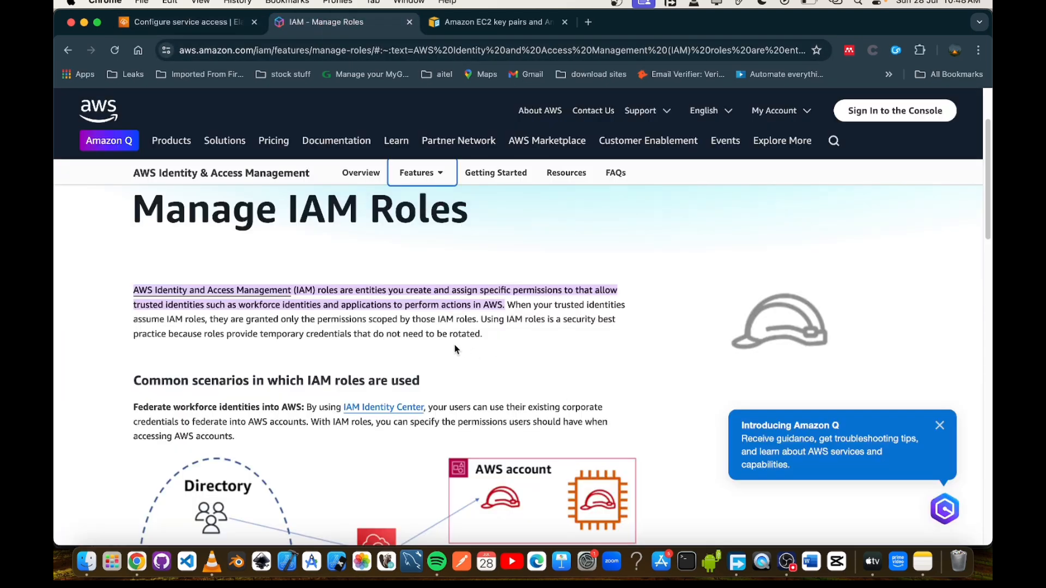
scroll(464, 361, "down", 2)
scroll(464, 365, "up", 2)
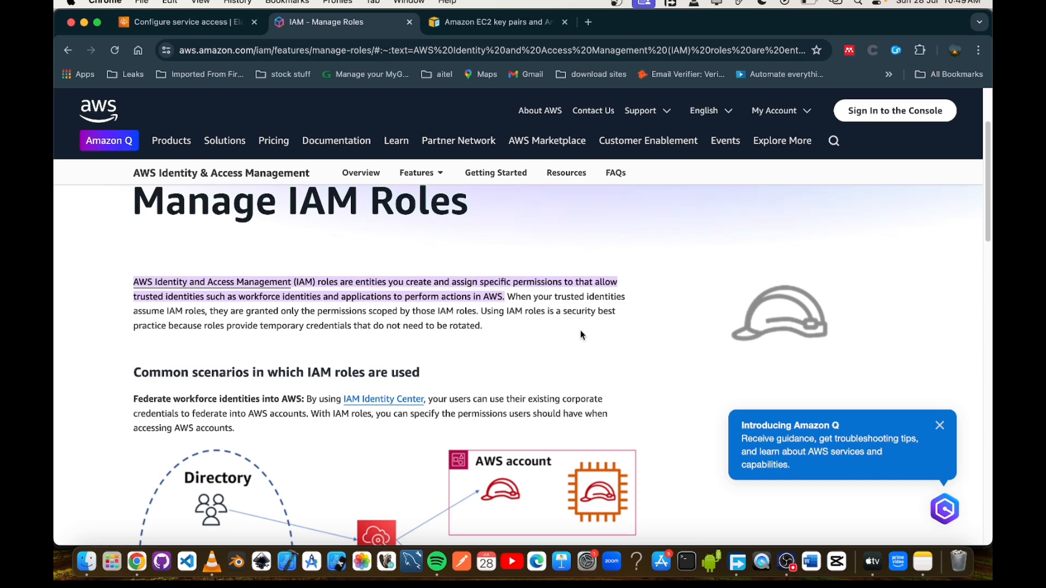
left_click(210, 23)
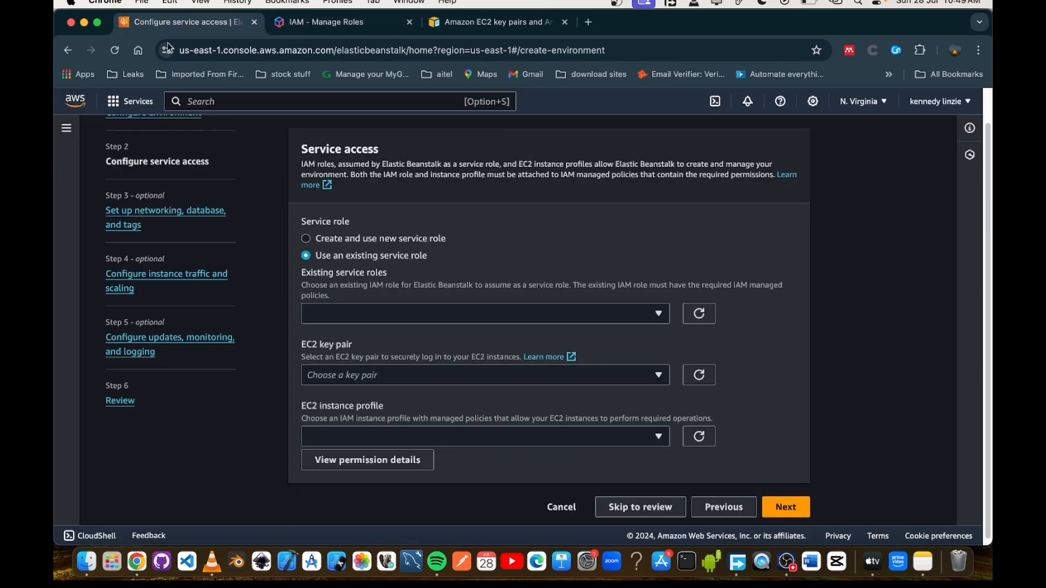
Search the AWS services for iam, open IAM in a new browser tab and switch to its dashboard.
type("iam")
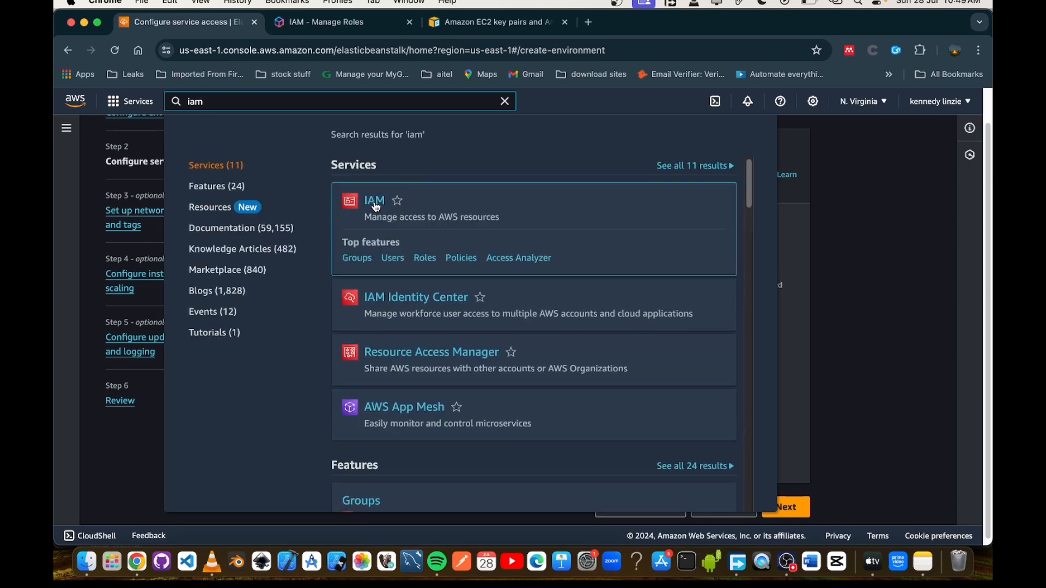
right_click(375, 206)
left_click(395, 208)
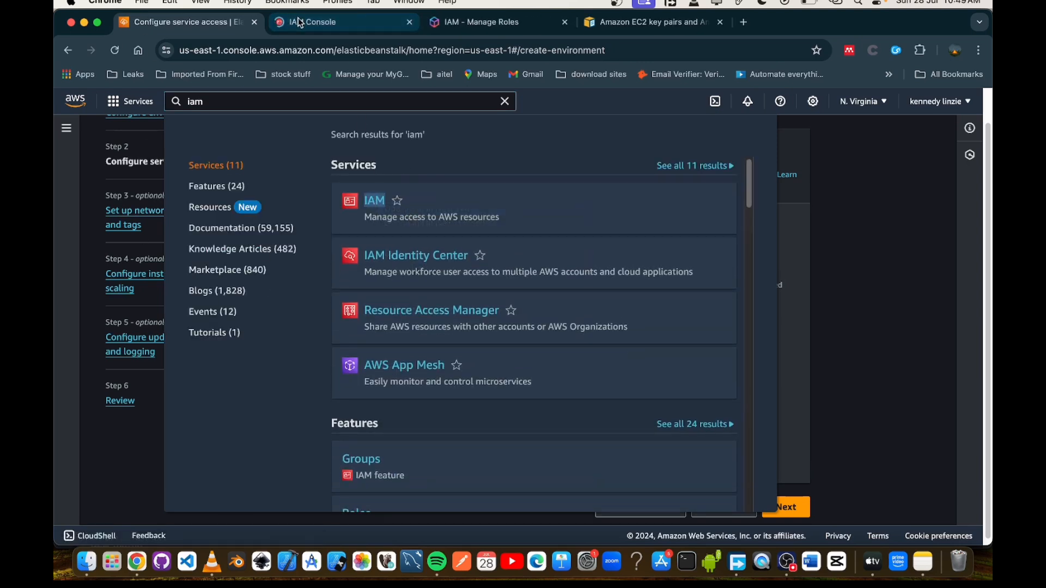
left_click(83, 447)
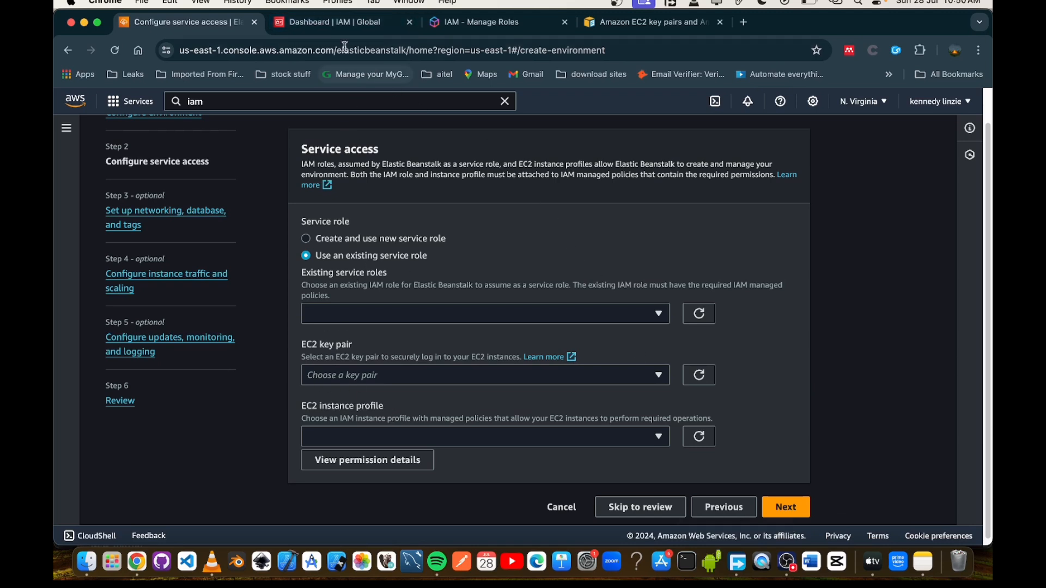
left_click(341, 22)
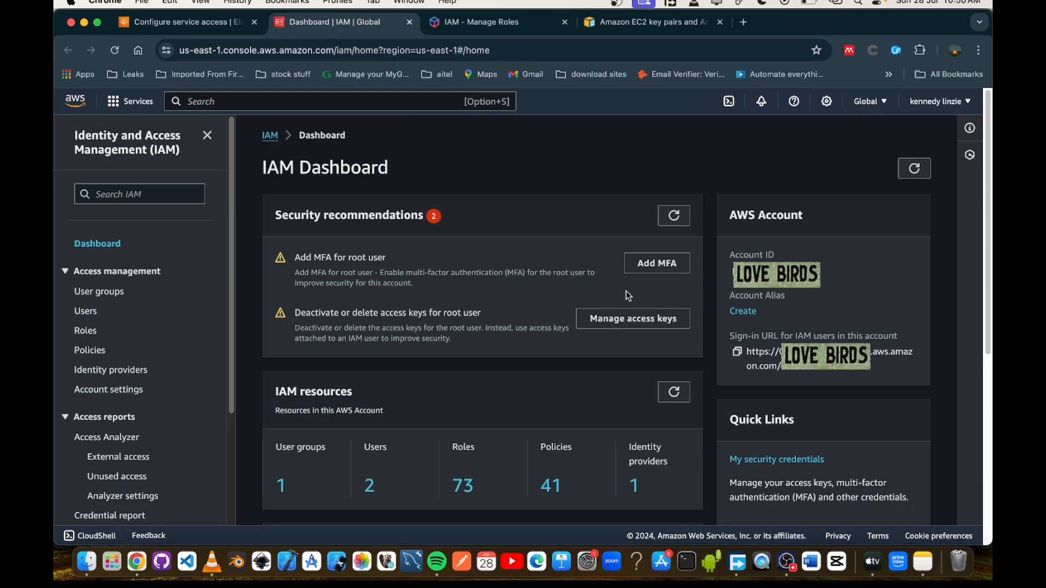
Start a new IAM role for an AWS service with the Elastic Beanstalk - Customizable use case and proceed to its permissions.
left_click(90, 337)
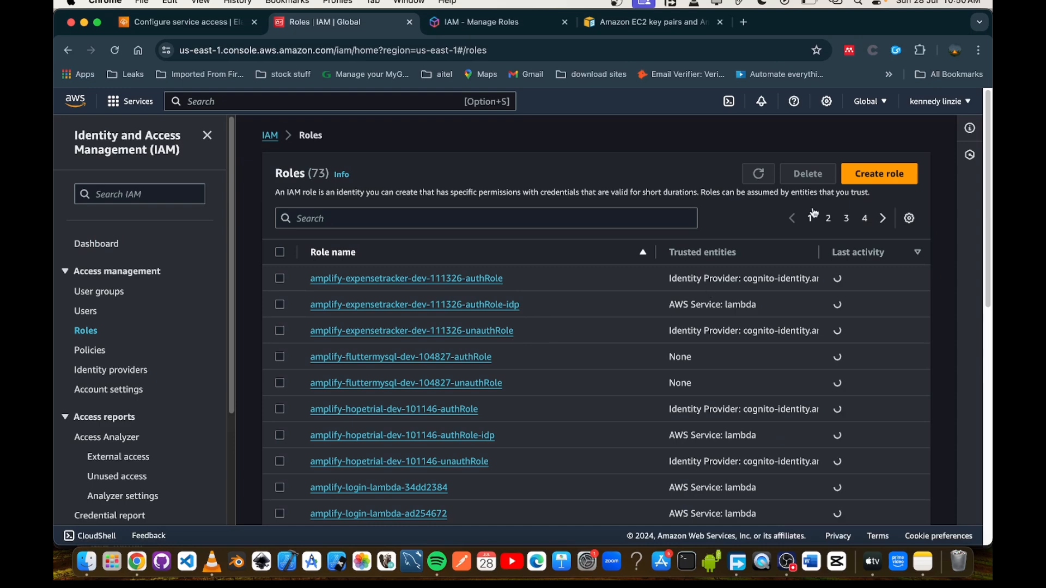
left_click(888, 176)
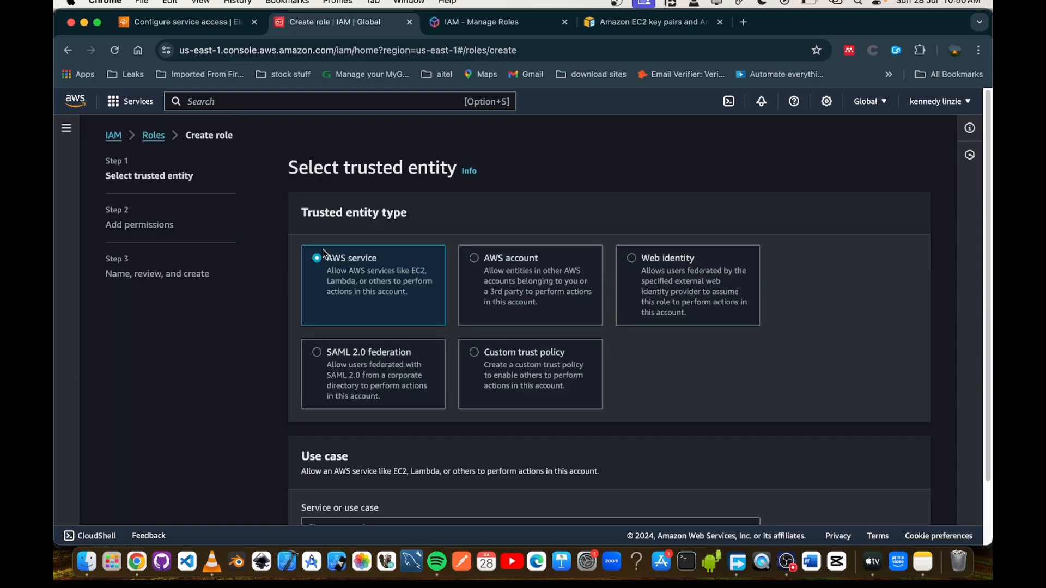
scroll(693, 364, "down", 1)
scroll(692, 363, "down", 1)
left_click(748, 457)
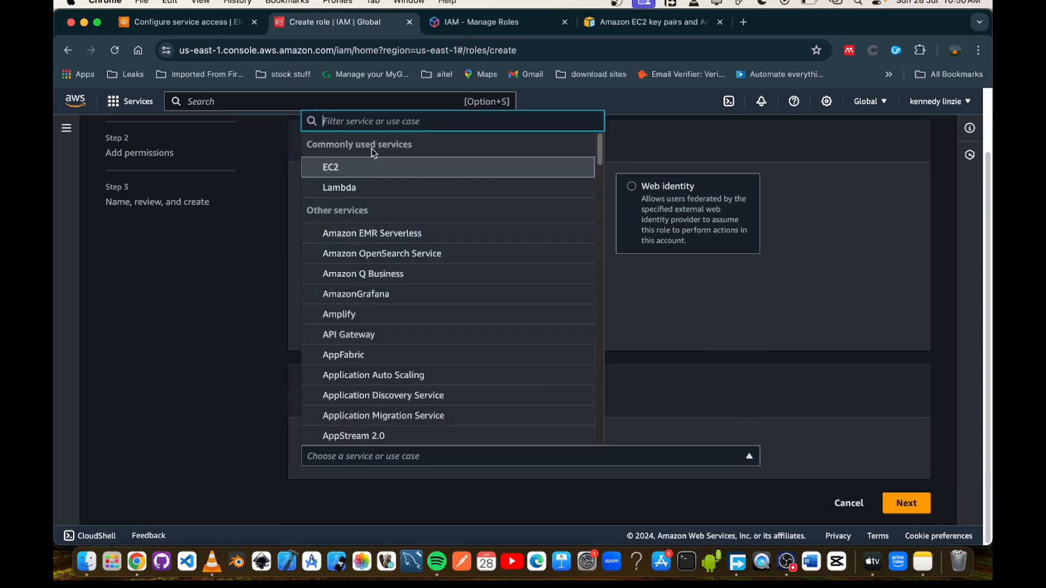
type("elasti")
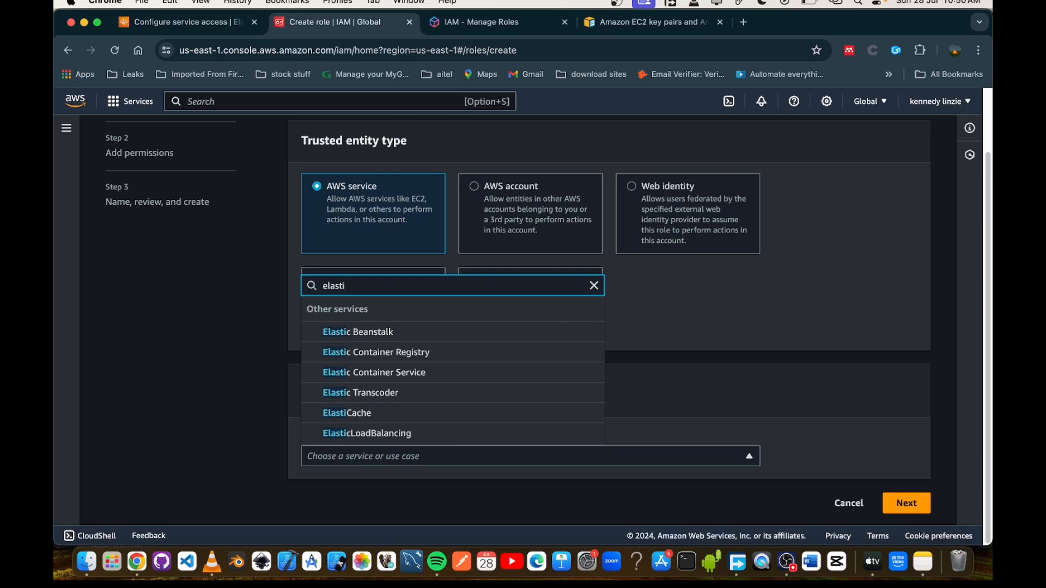
left_click(362, 331)
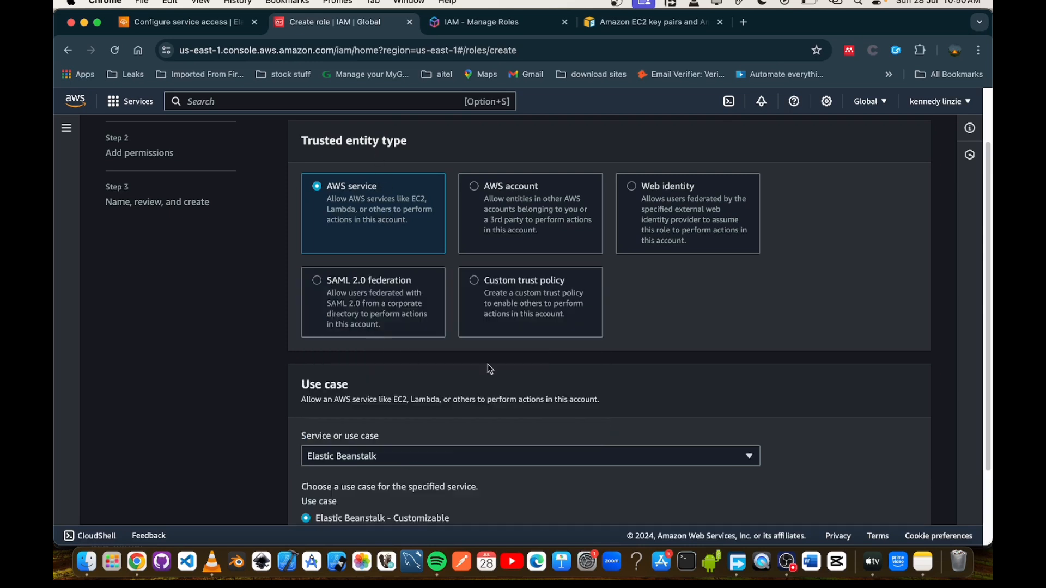
scroll(670, 372, "down", 3)
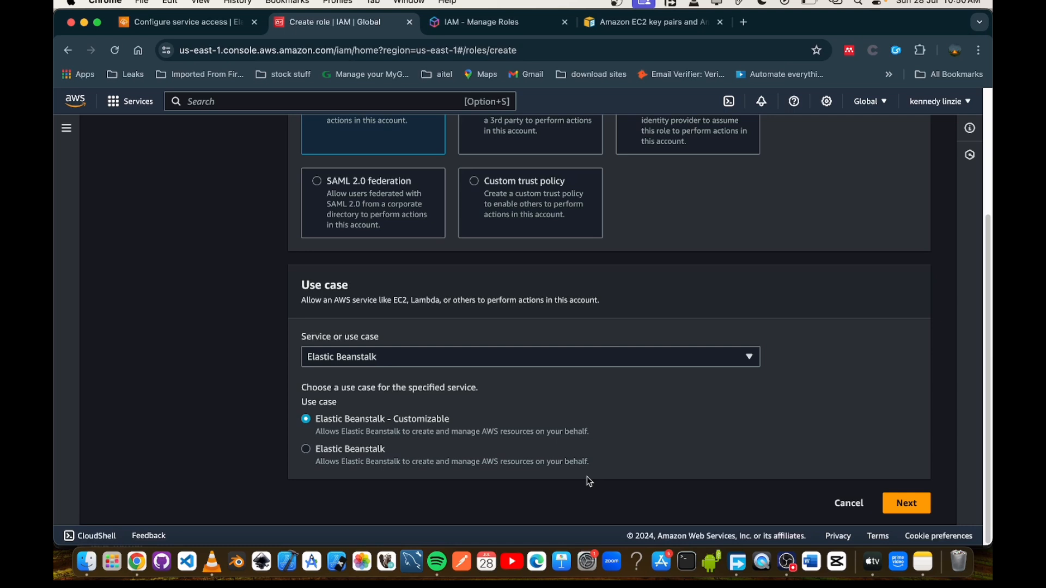
left_click(917, 506)
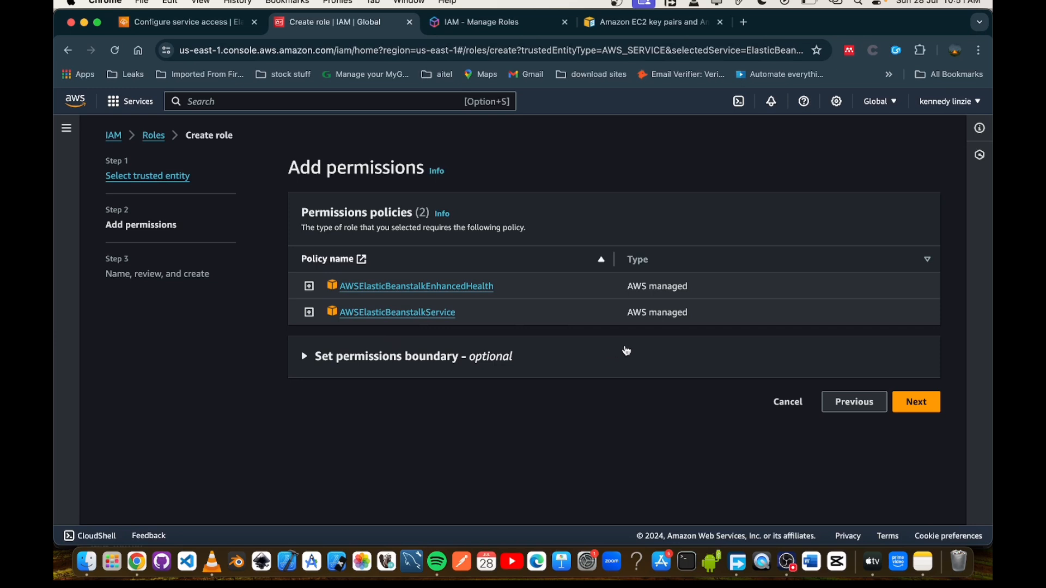
Expand the AWSElasticBeanstalkEnhancedHealth policy and examine the actions and resources in its JSON.
left_click(308, 286)
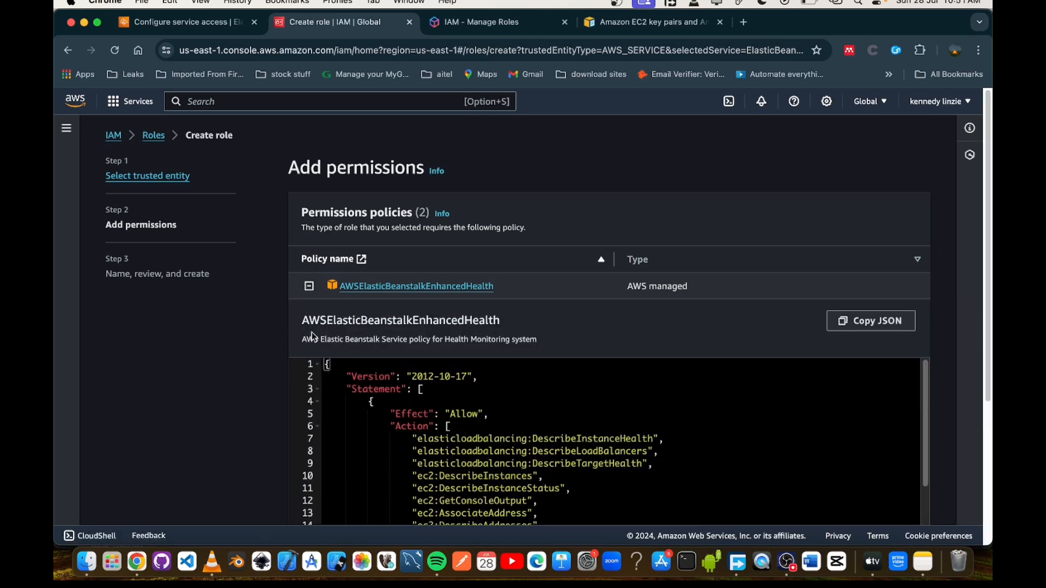
scroll(475, 401, "down", 3)
scroll(475, 402, "down", 4)
scroll(446, 469, "up", 3)
scroll(446, 469, "up", 4)
scroll(446, 468, "down", 1)
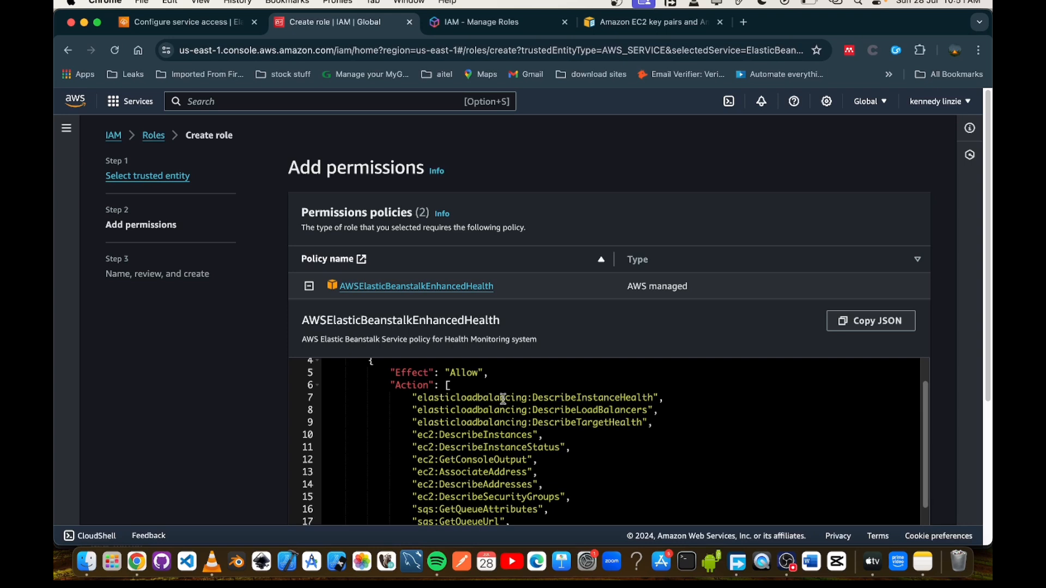
scroll(471, 456, "down", 1)
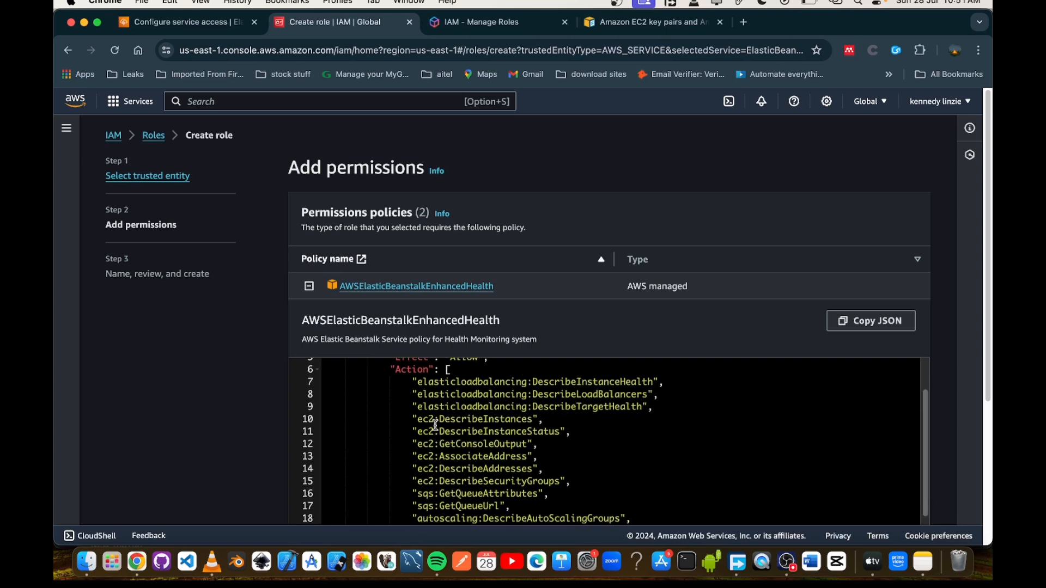
scroll(550, 476, "down", 5)
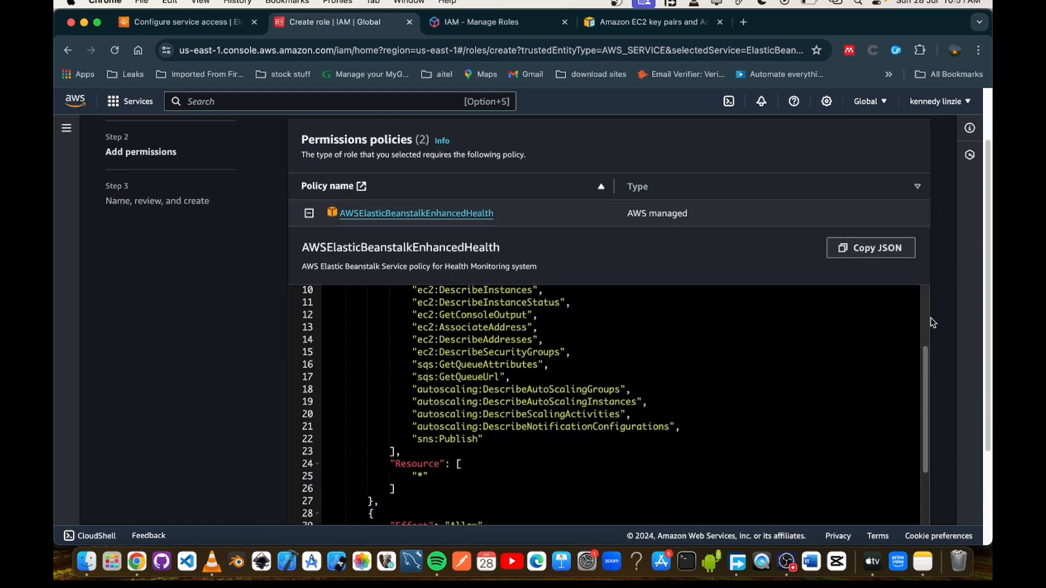
Expand the AWSElasticBeanstalkService policy and examine its description and the permissions in its JSON.
scroll(932, 321, "down", 5)
left_click(309, 413)
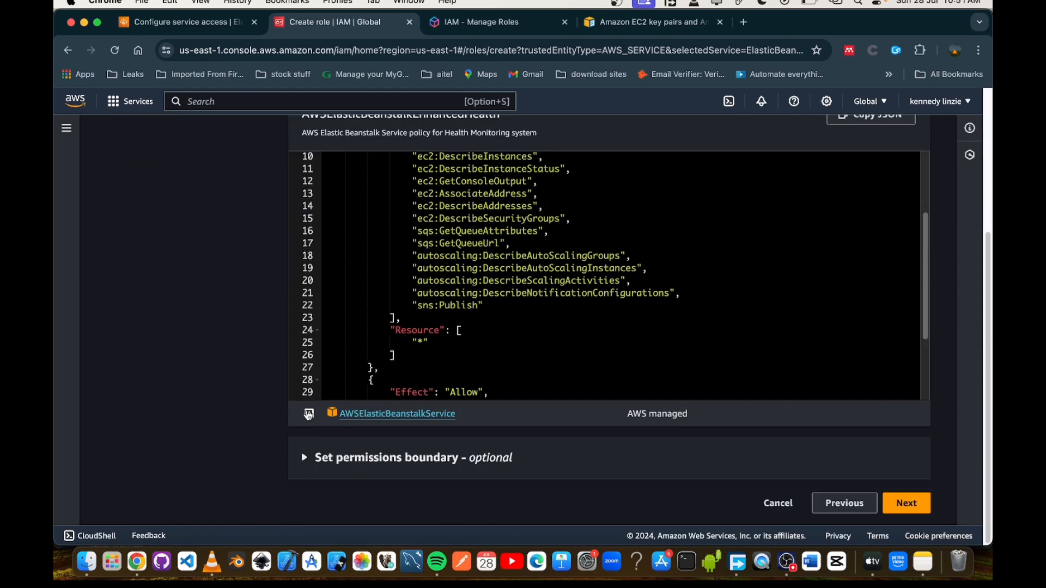
scroll(870, 448, "down", 6)
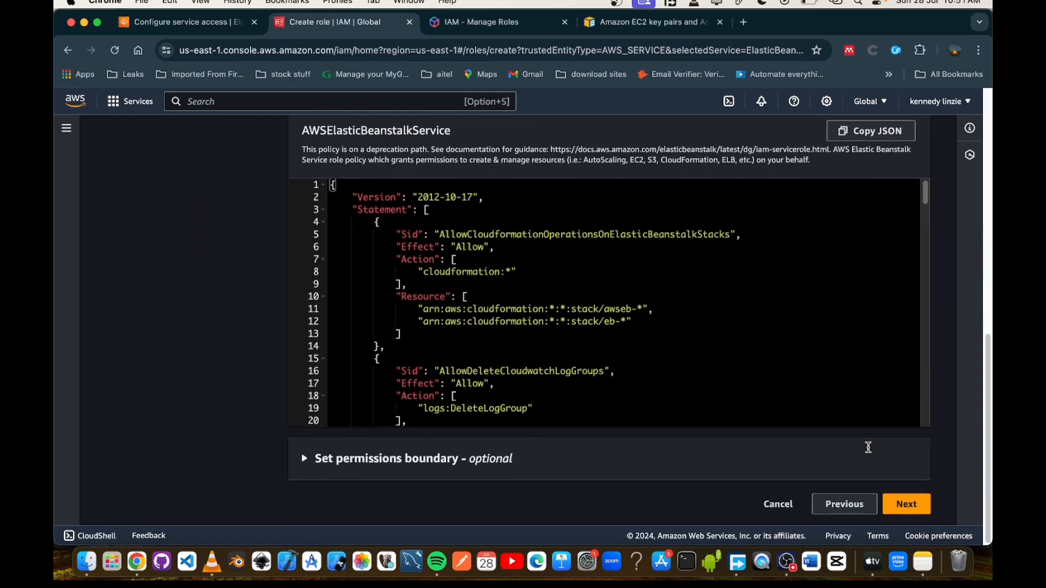
scroll(866, 445, "up", 1)
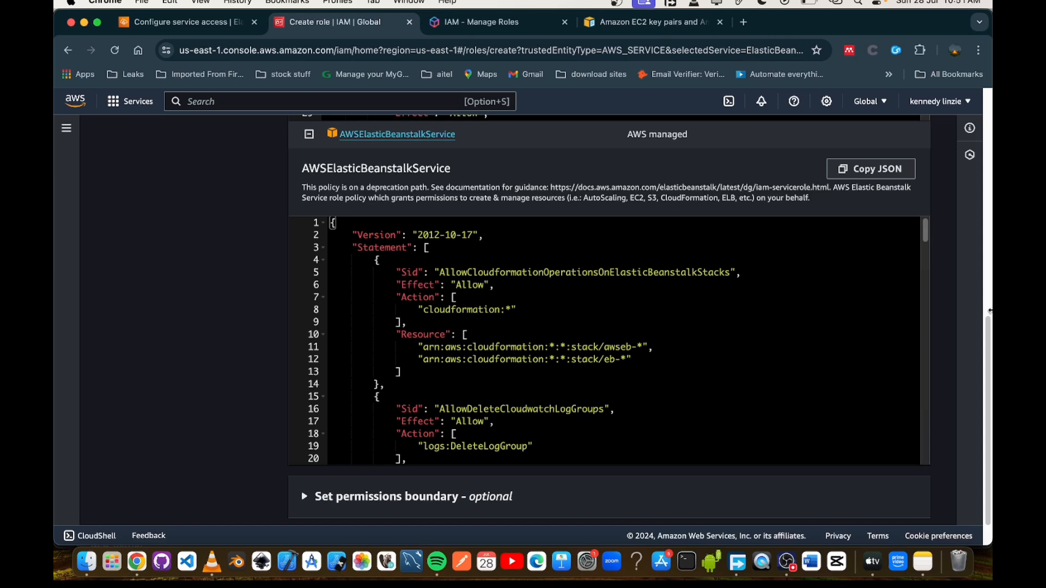
scroll(950, 298, "down", 1)
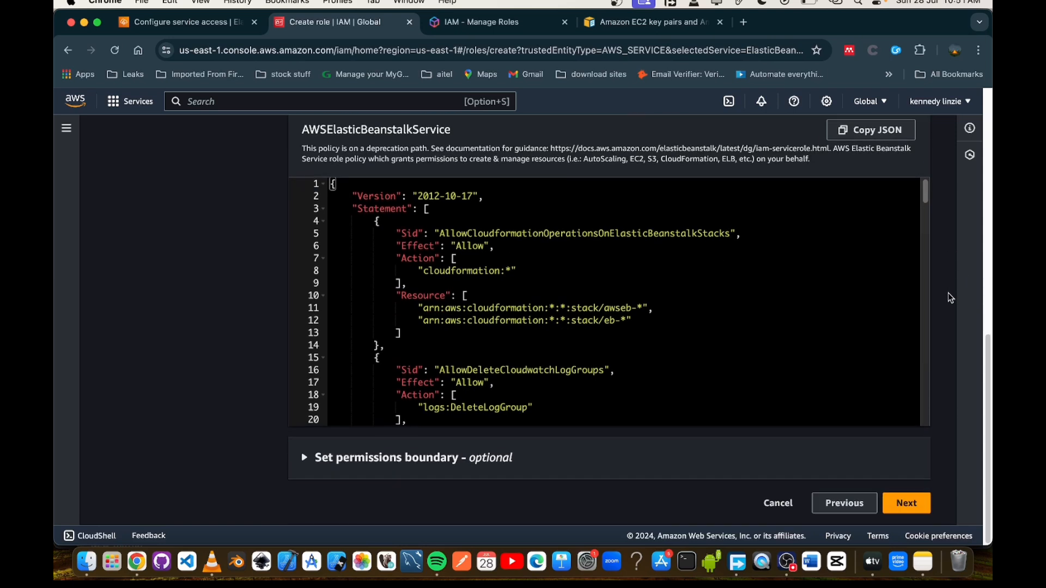
Proceed to the role details, name the role ourbeastalk_role, review its trust policy and permissions, and create it.
left_click(901, 504)
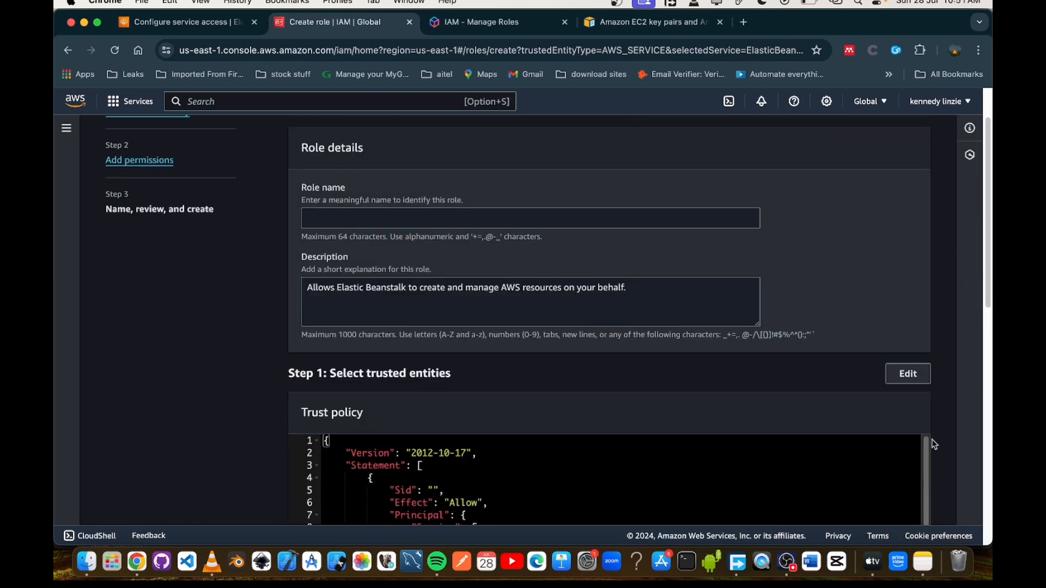
left_click(361, 213)
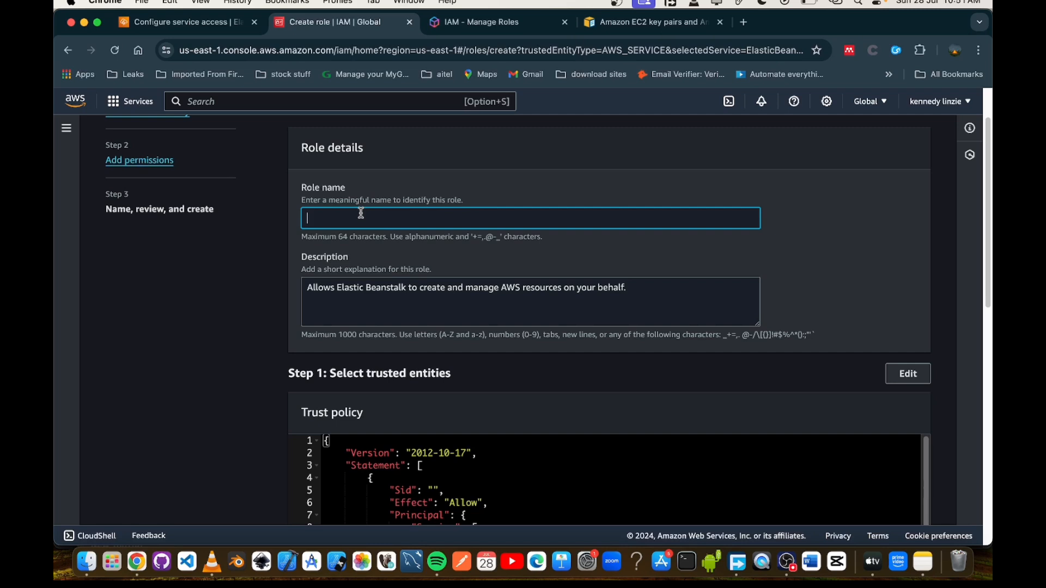
type("ourbeastalk_role")
scroll(791, 292, "down", 3)
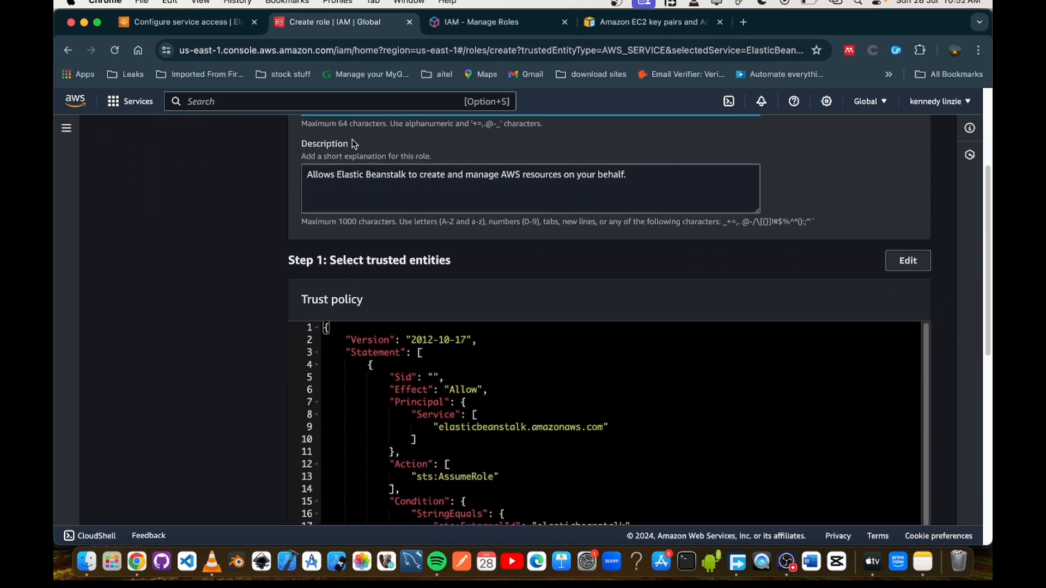
scroll(690, 322, "down", 10)
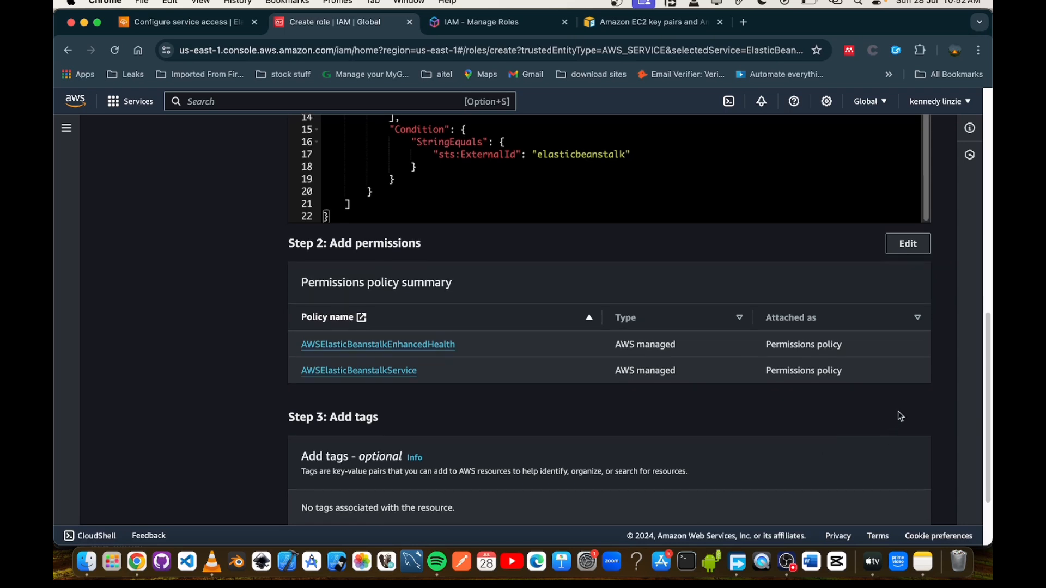
scroll(924, 404, "down", 3)
left_click(914, 505)
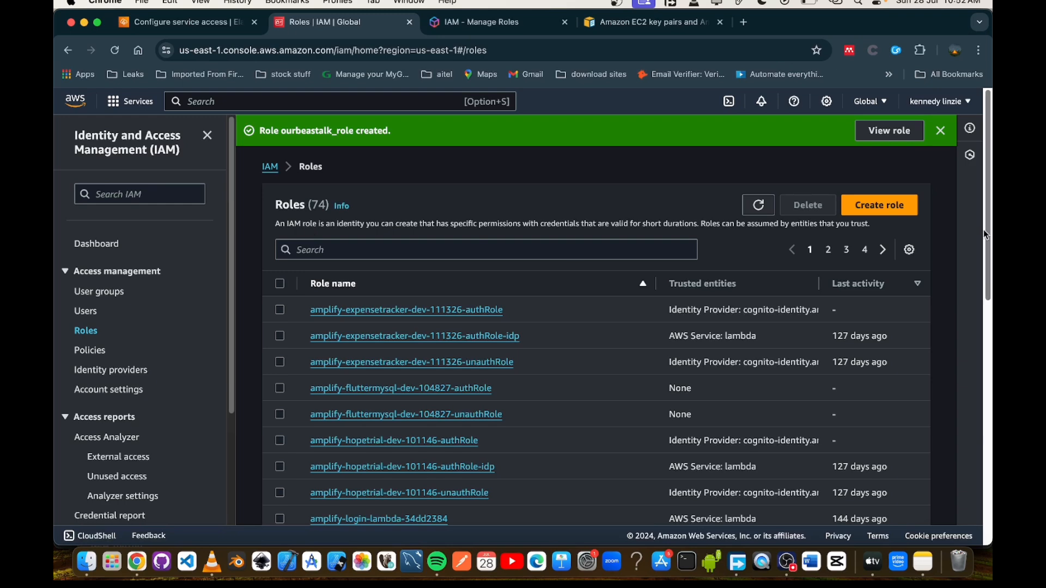
Start another IAM role for an AWS service with the EC2 use case and proceed to its permissions.
left_click(880, 205)
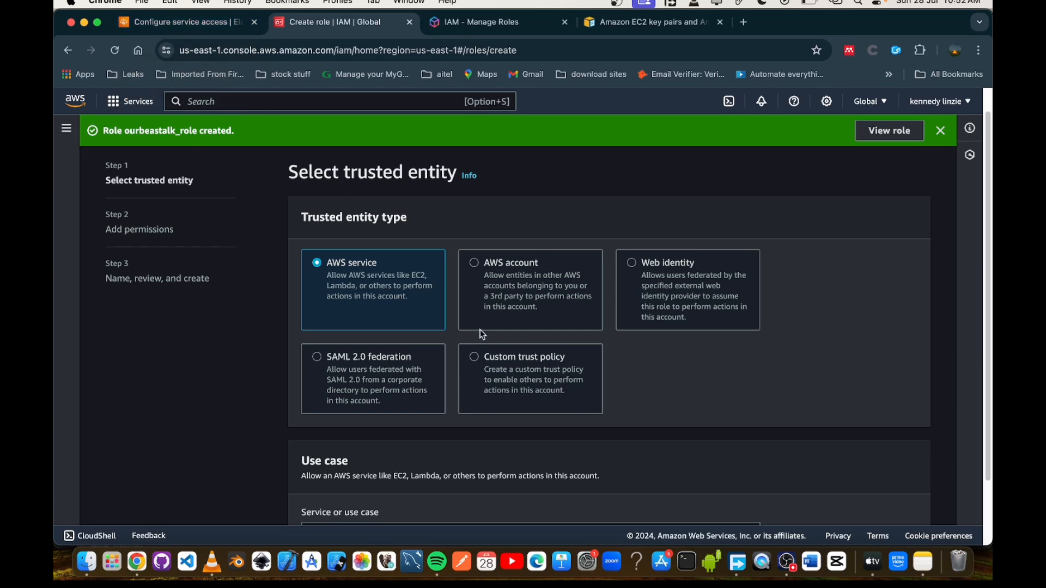
left_click(940, 131)
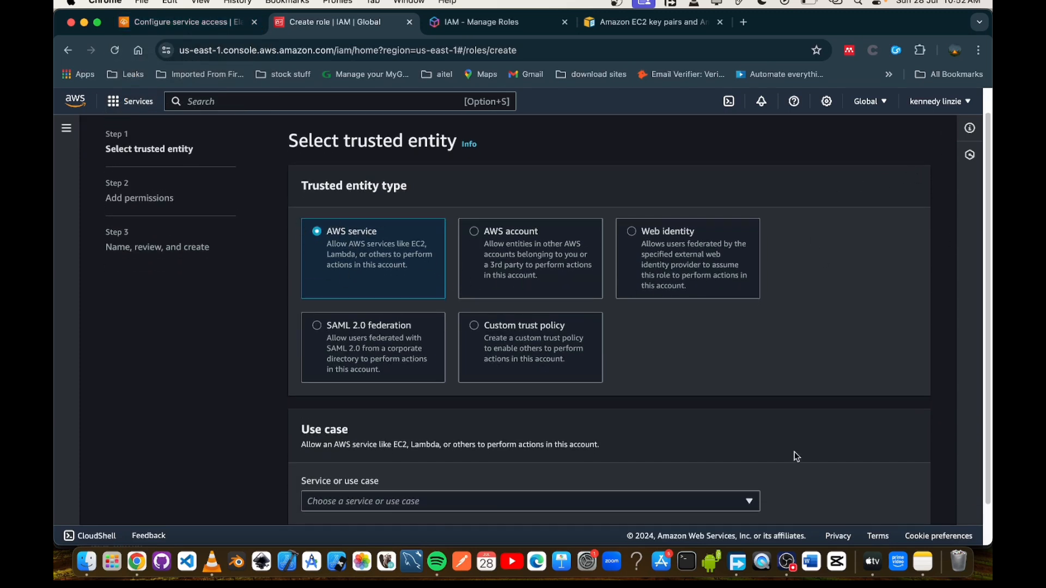
scroll(794, 452, "down", 2)
left_click(751, 457)
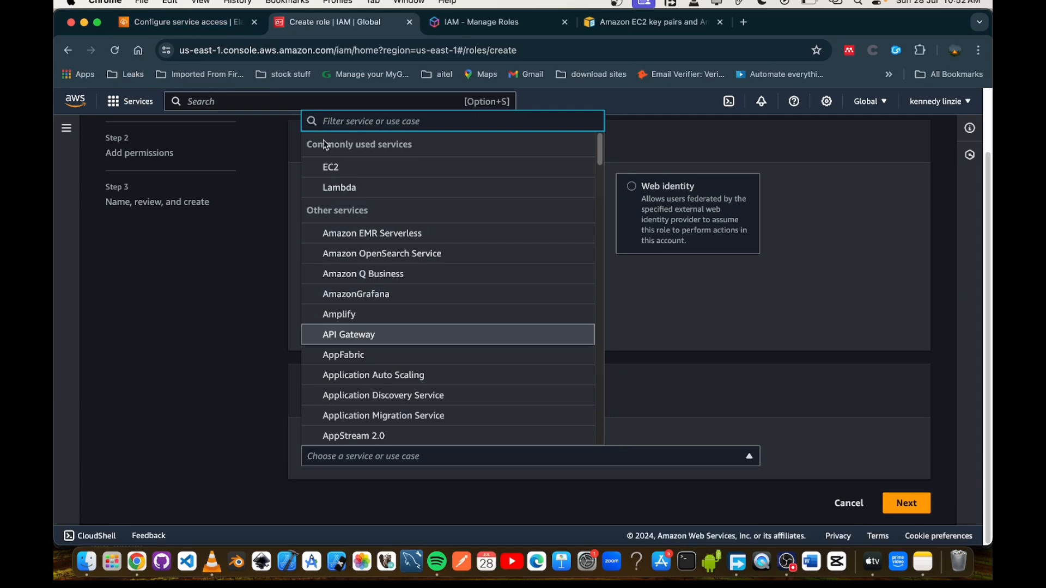
left_click(330, 167)
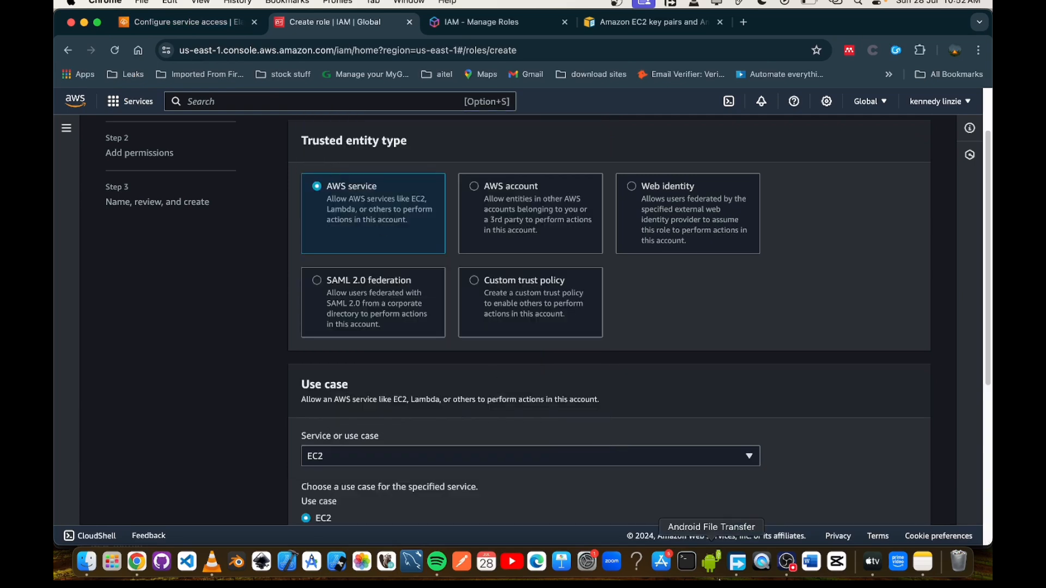
scroll(815, 432, "down", 5)
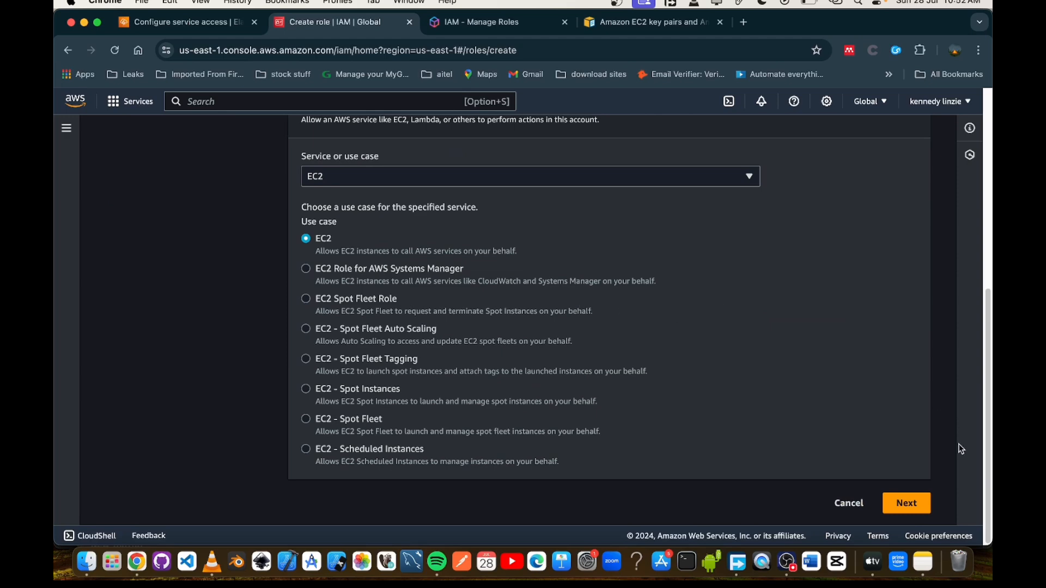
left_click(906, 506)
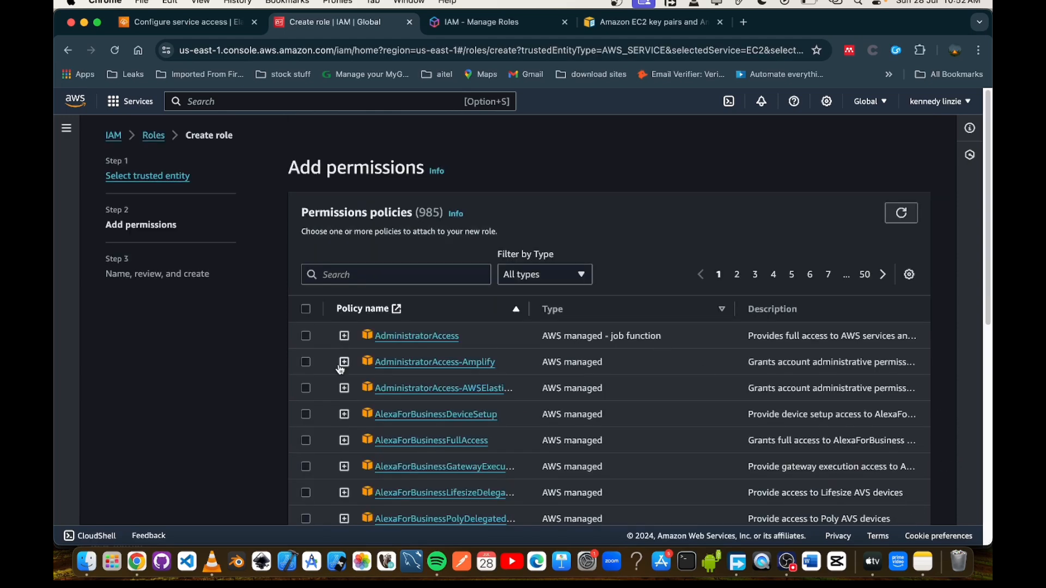
scroll(378, 369, "down", 5)
scroll(378, 369, "up", 3)
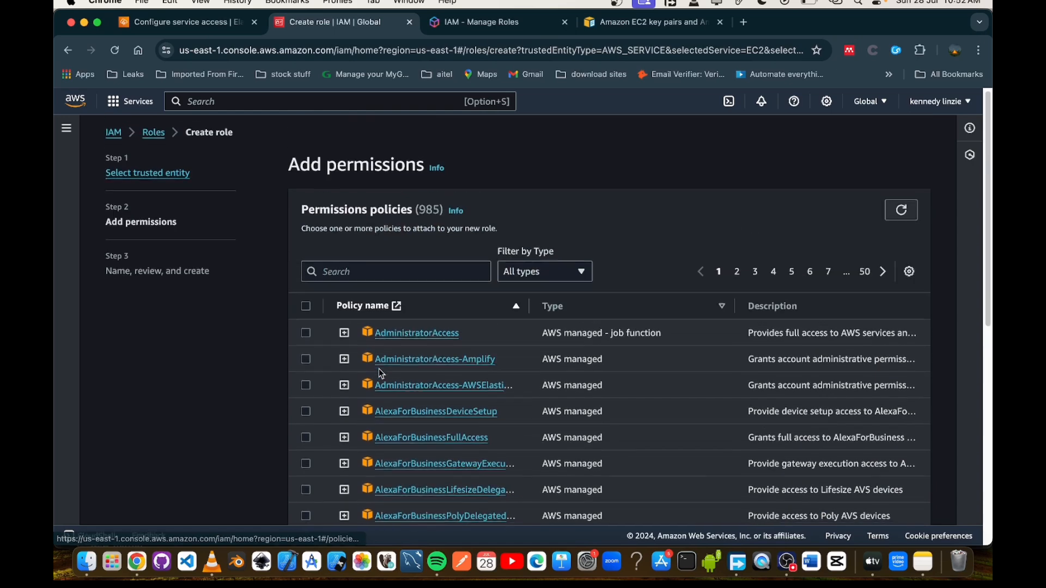
scroll(378, 368, "up", 1)
scroll(378, 368, "down", 8)
scroll(378, 368, "up", 5)
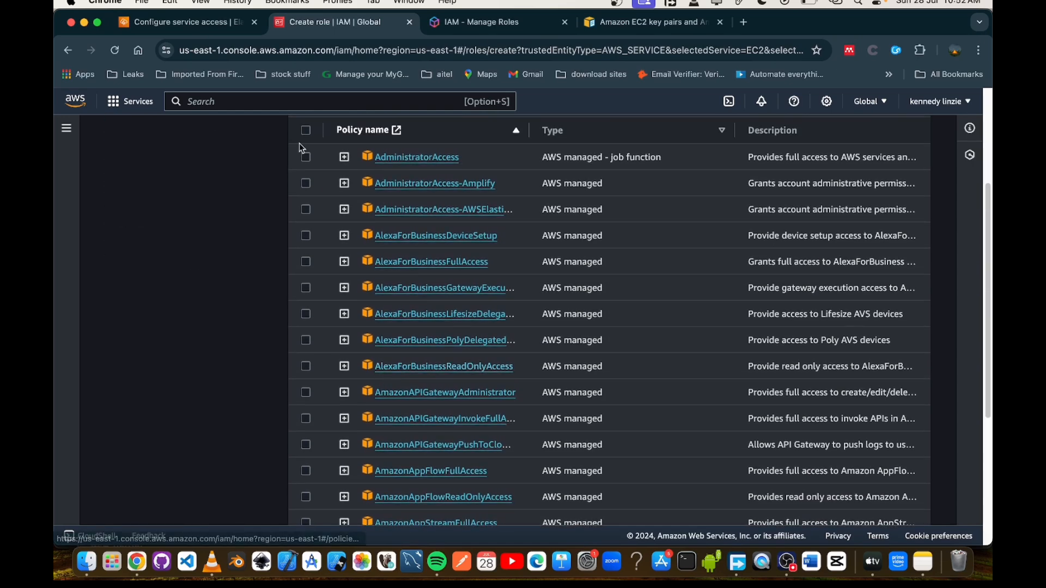
Switch to the Elastic Beanstalk service access configuration and examine the trusted entity and policies recommended for the EC2 instance profile.
left_click(159, 22)
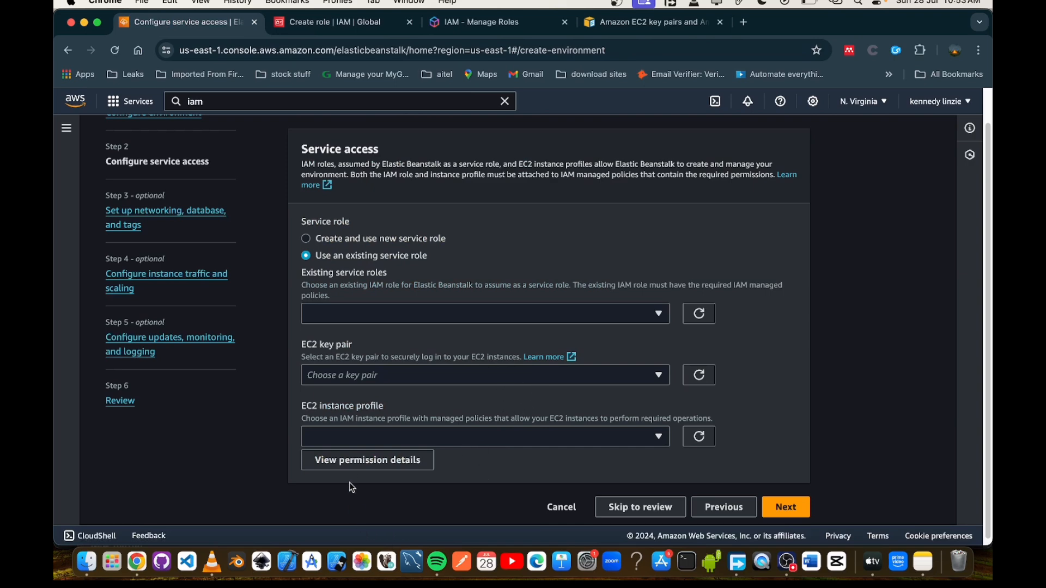
left_click(349, 461)
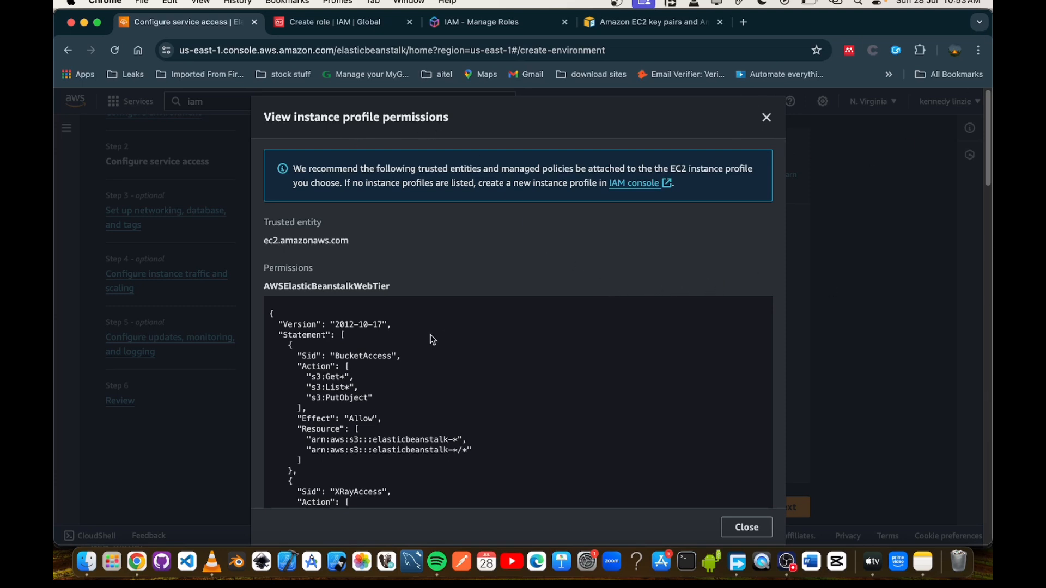
scroll(554, 262, "down", 1)
scroll(554, 262, "down", 2)
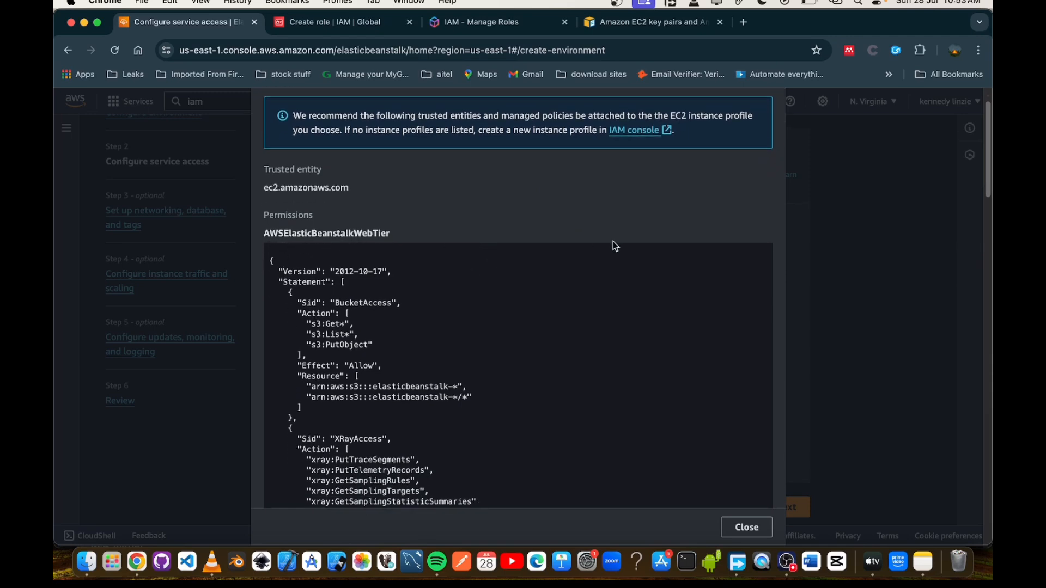
scroll(427, 345, "down", 15)
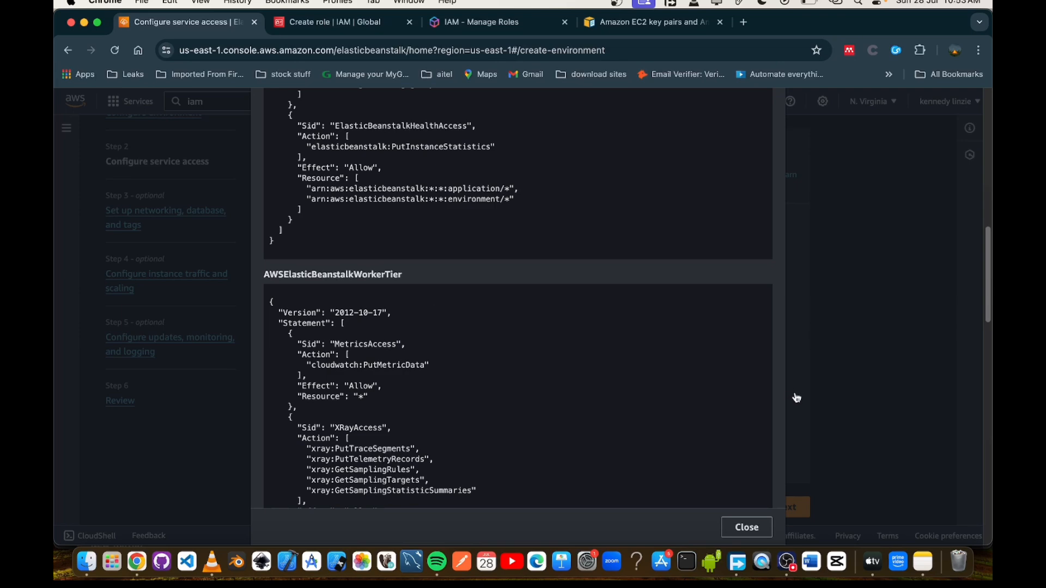
scroll(787, 399, "down", 15)
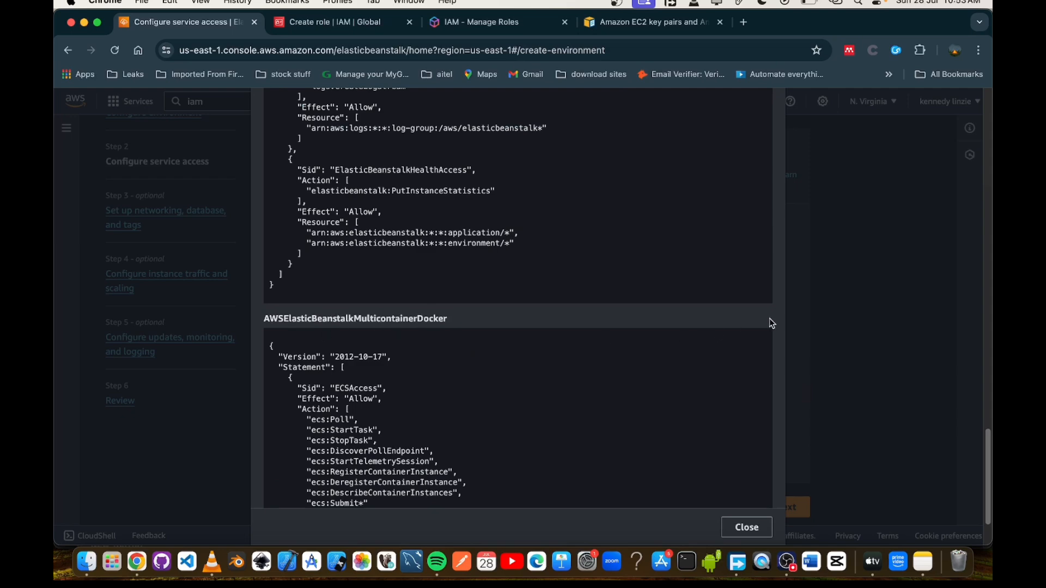
scroll(772, 318, "up", 15)
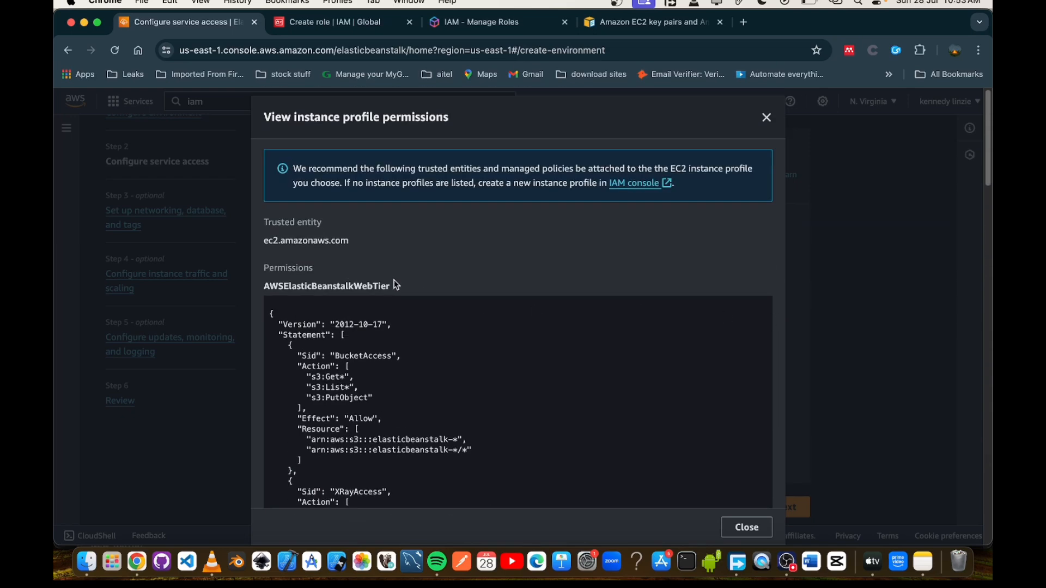
Copy the AWSElasticBeanstalkWebTier policy name, search for it in the new role's permissions policies and select that policy.
left_click_drag(401, 287, 263, 286)
key("super+c")
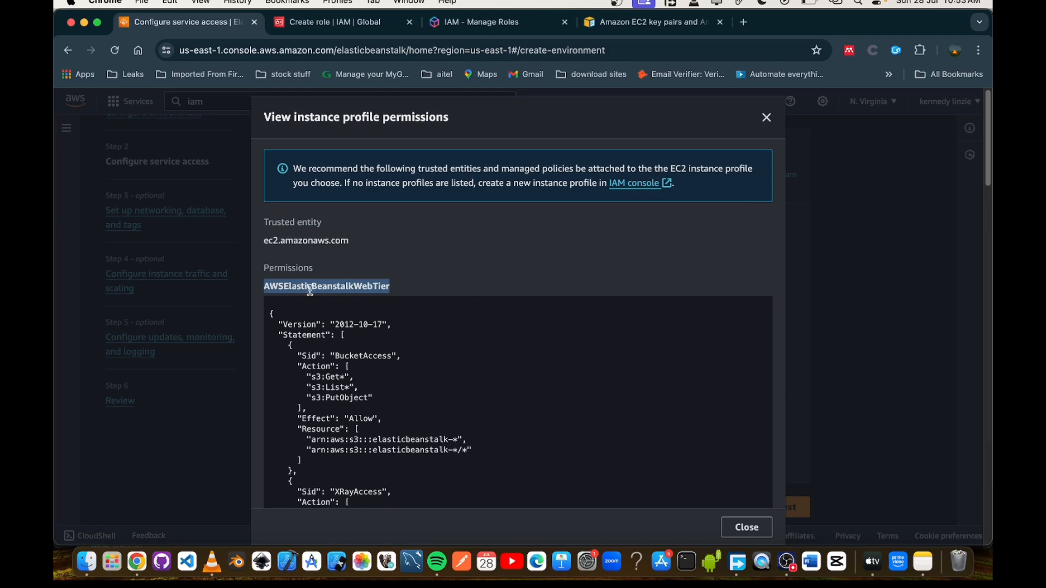
left_click(338, 21)
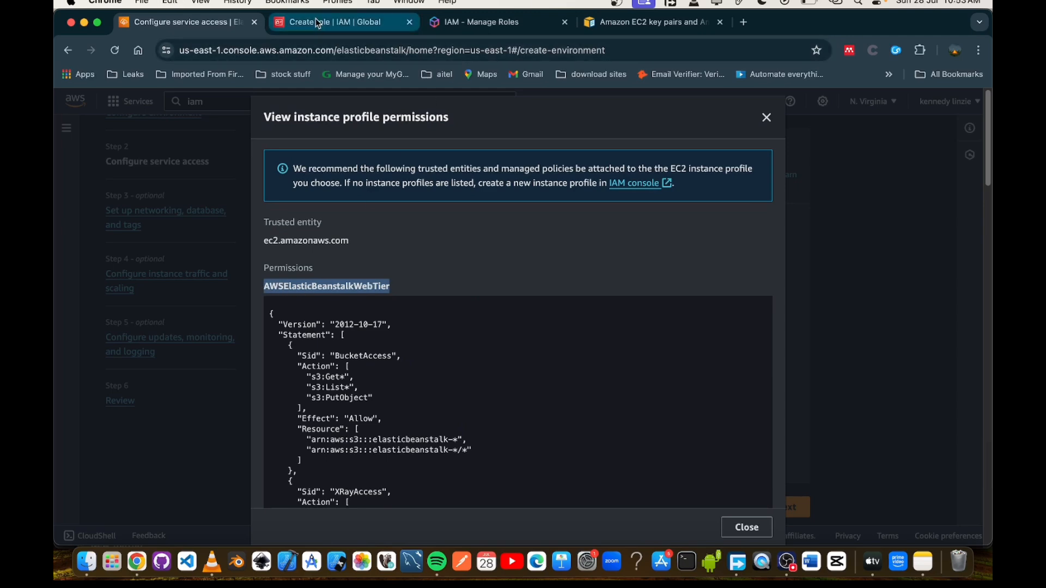
scroll(514, 379, "up", 5)
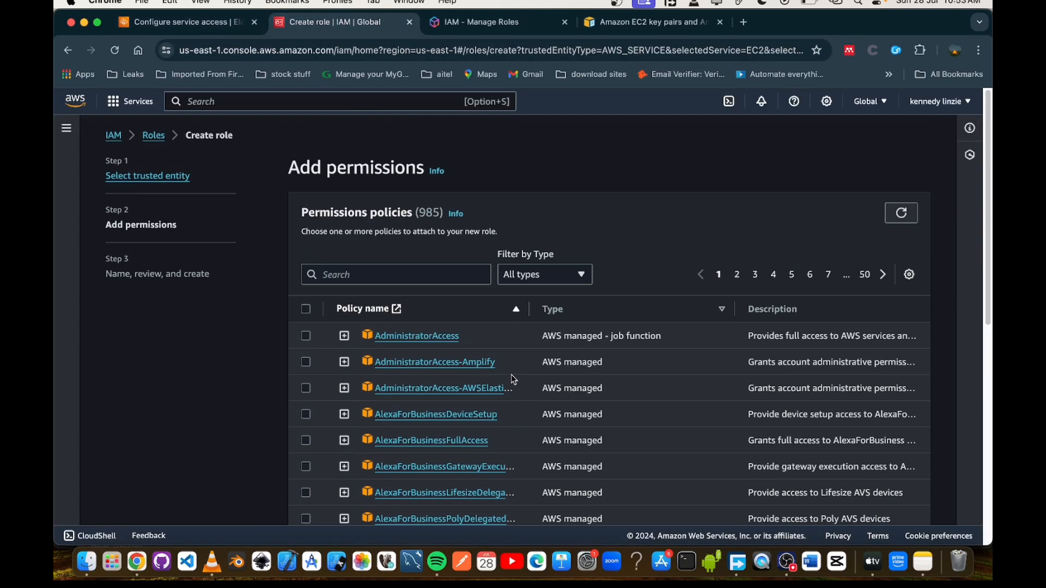
left_click(366, 270)
key("super+v")
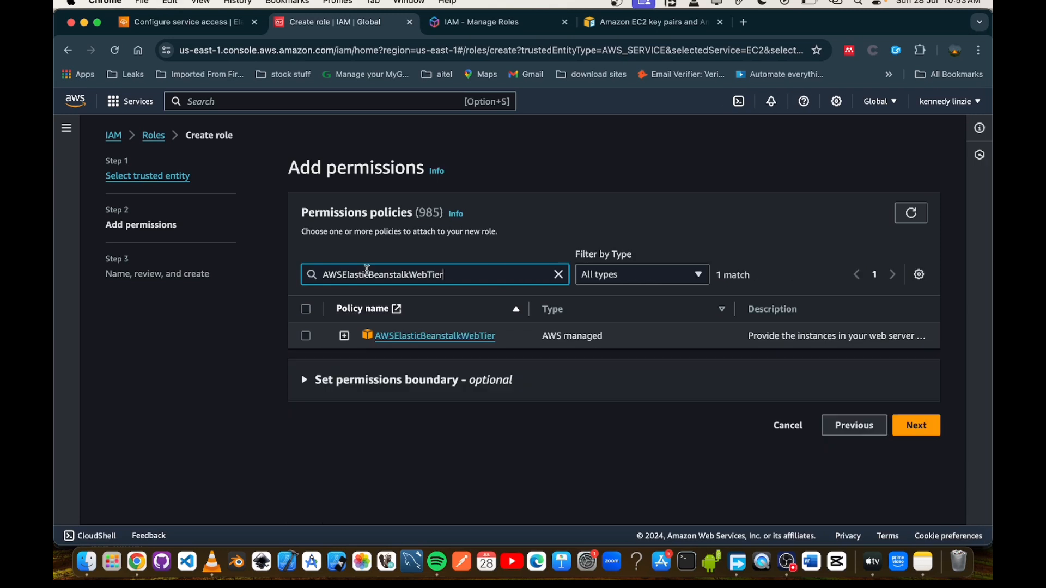
left_click(305, 336)
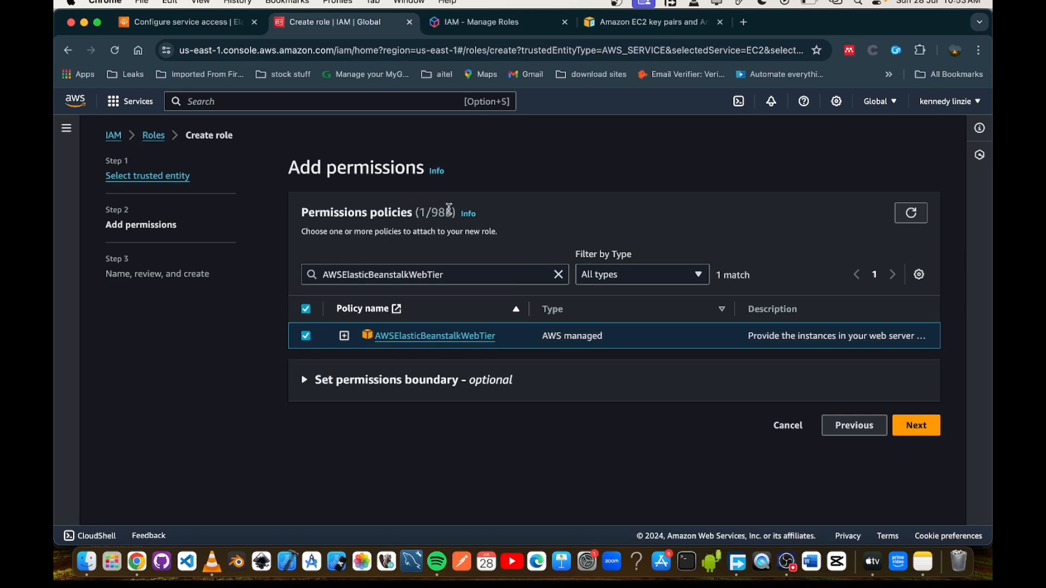
Copy the AWSElasticBeanstalkWorkerTier name from the instance profile permissions, search for it in the role's permissions policies and select that policy.
left_click(192, 23)
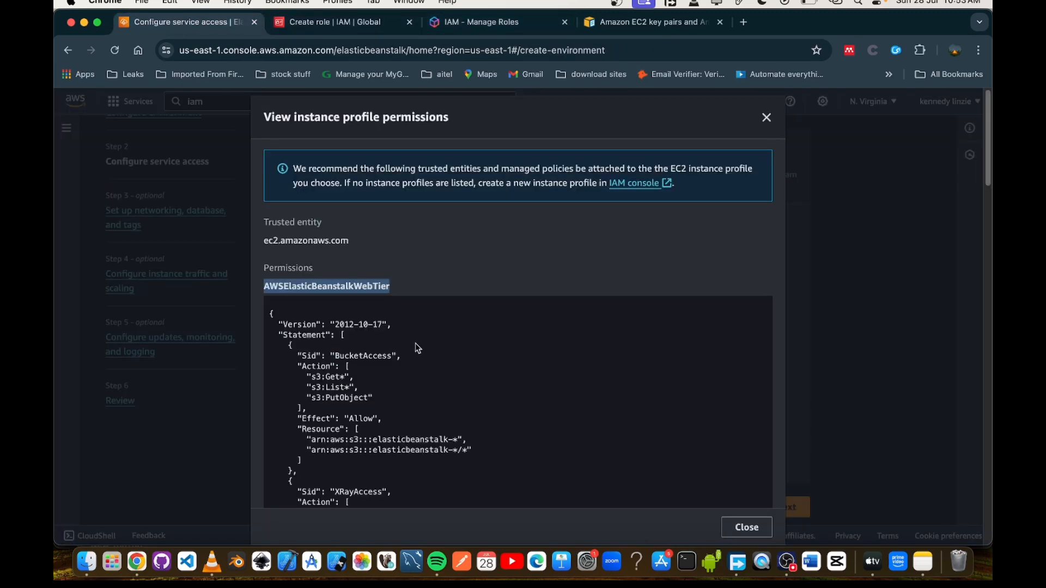
scroll(752, 359, "down", 10)
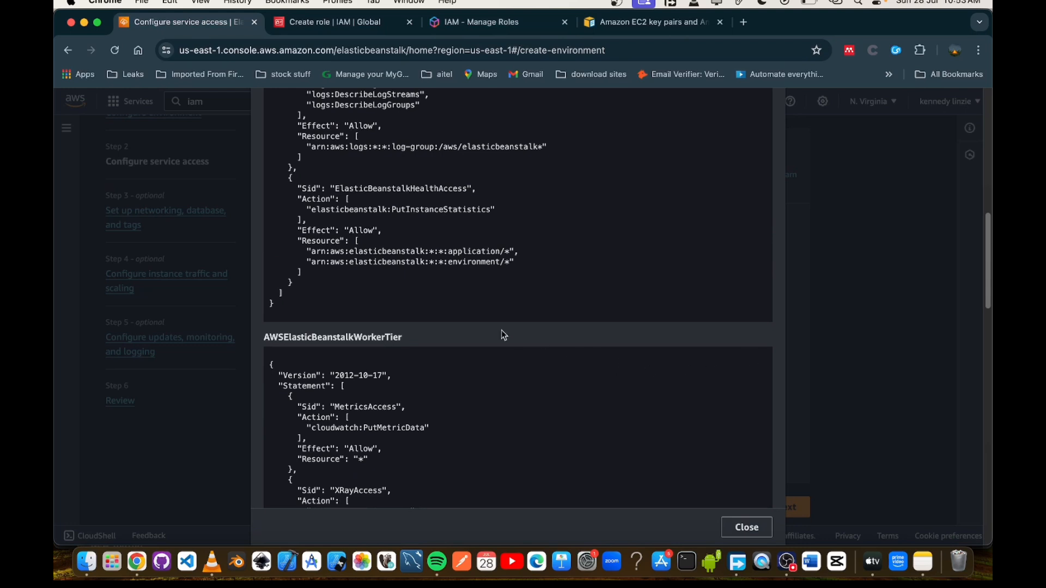
left_click_drag(406, 339, 262, 337)
key("super+c")
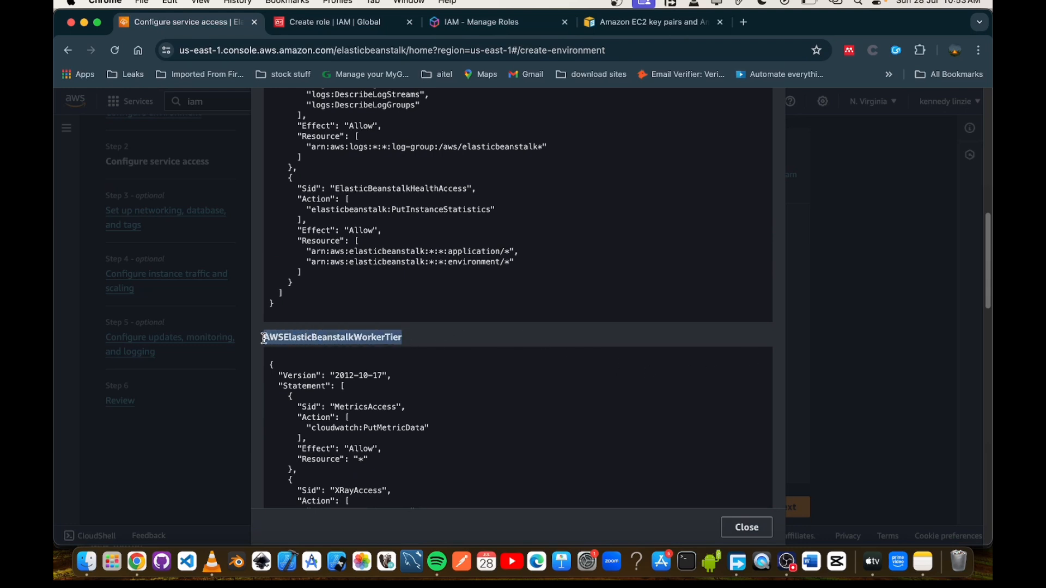
left_click(359, 37)
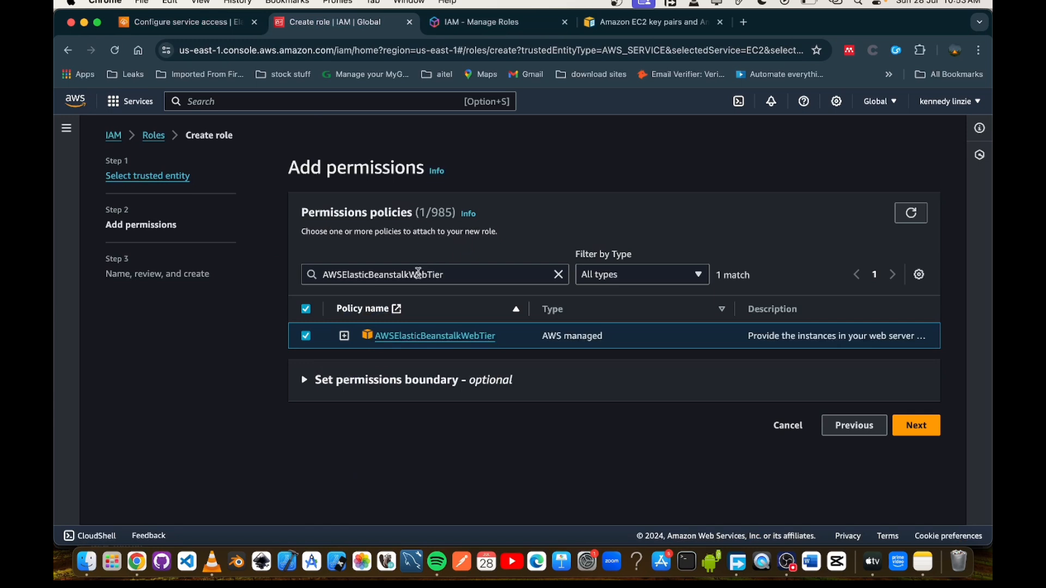
double_click(415, 273)
key("super+v")
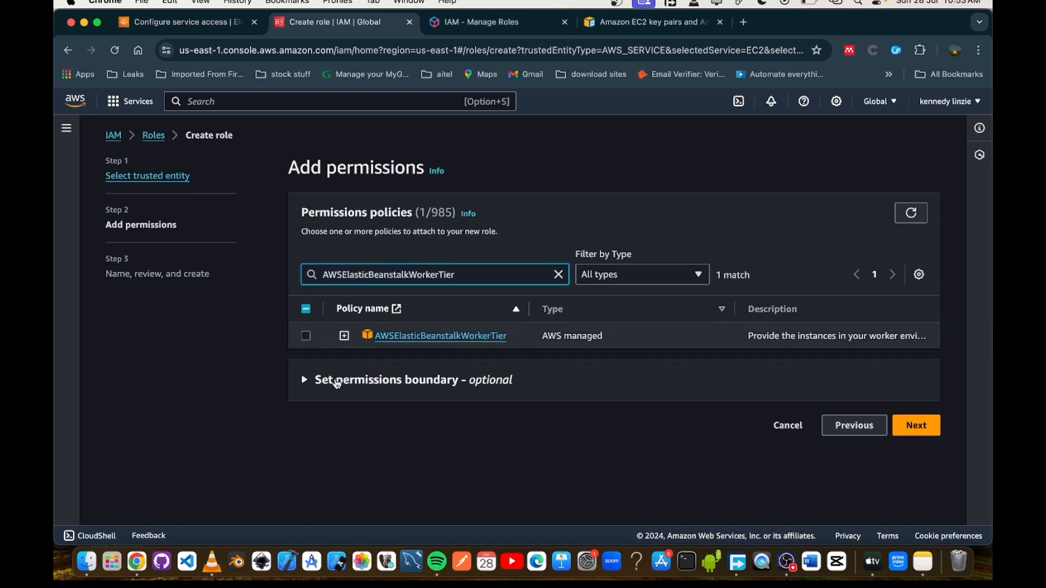
left_click(307, 337)
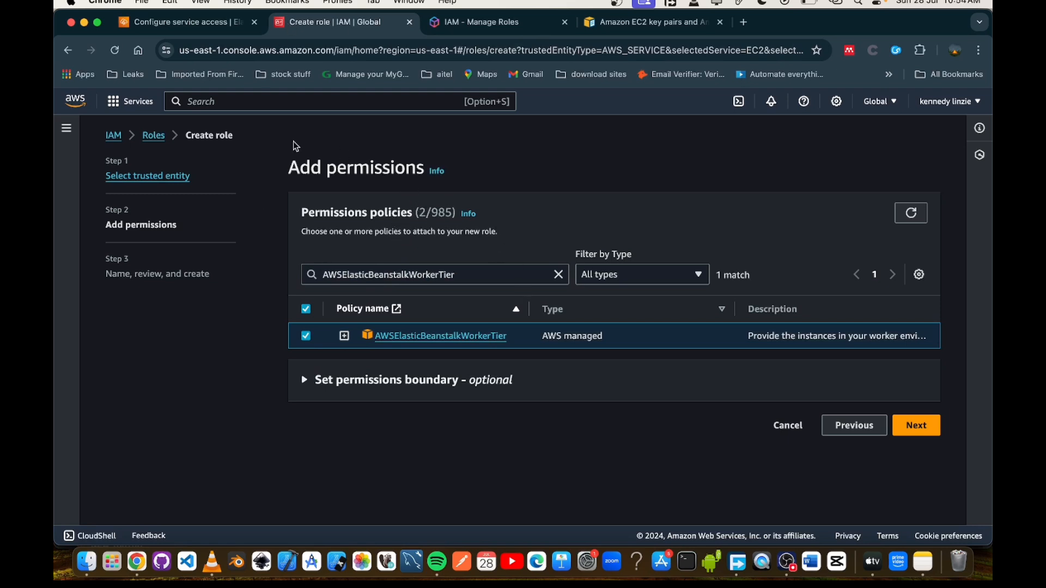
Copy the AWSElasticBeanstalkMulticontainerDocker name from the instance profile permissions, search for it in the role's permissions policies and select that policy.
left_click(196, 23)
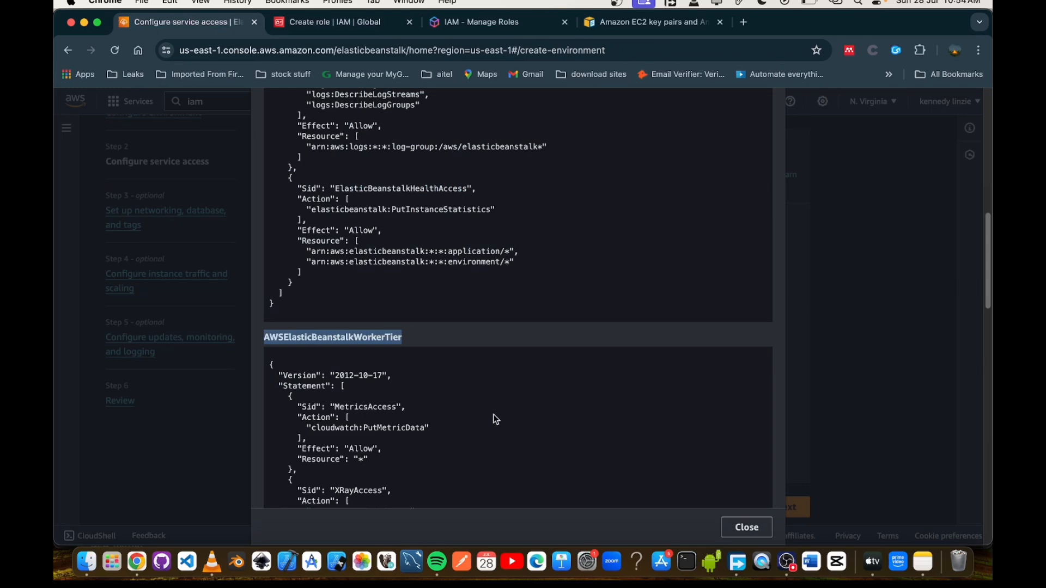
scroll(484, 430, "down", 3)
scroll(498, 414, "down", 15)
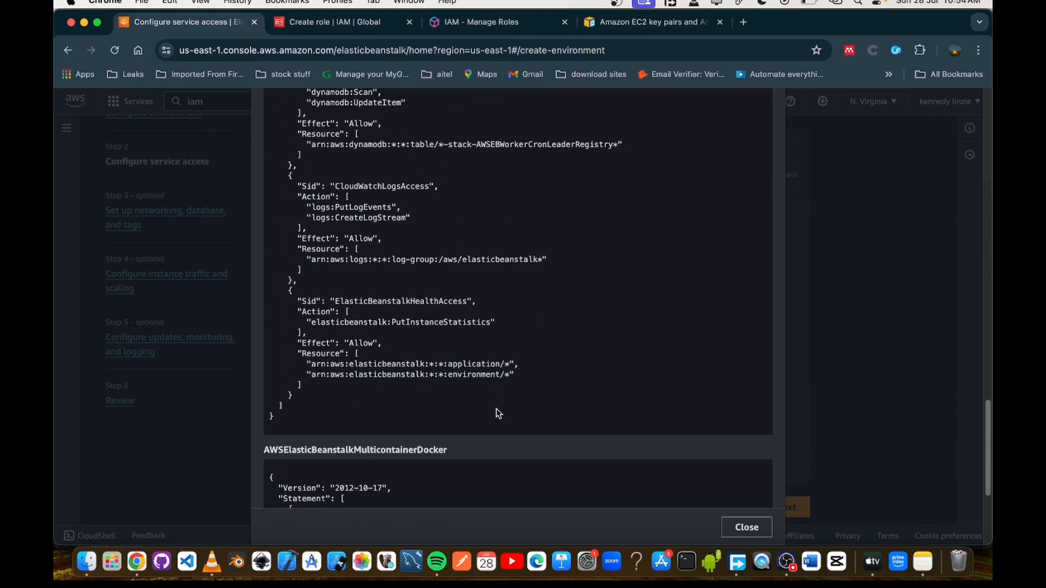
scroll(490, 413, "down", 1)
left_click_drag(467, 398, 262, 399)
key("super+c")
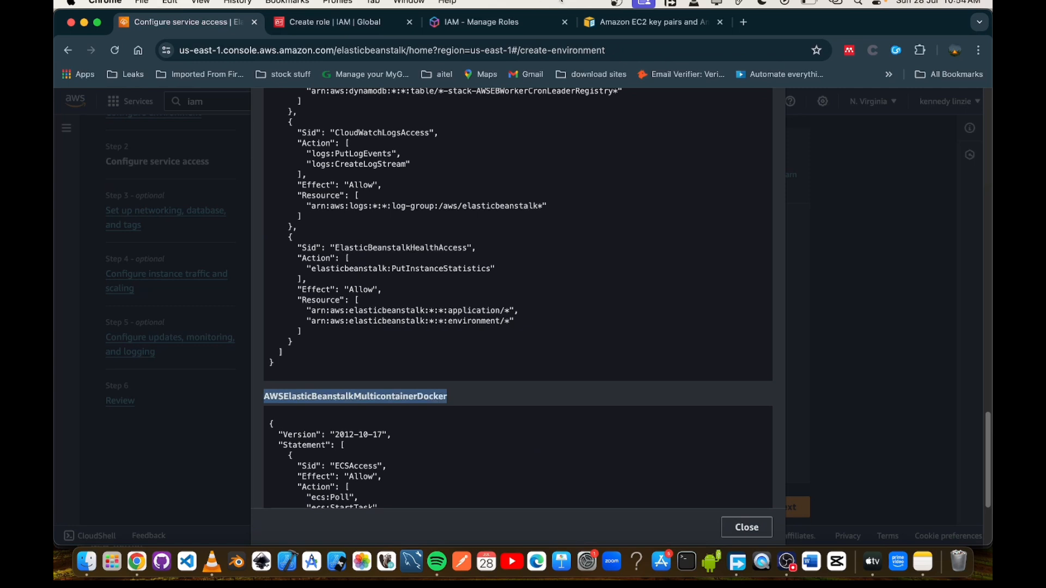
left_click(343, 22)
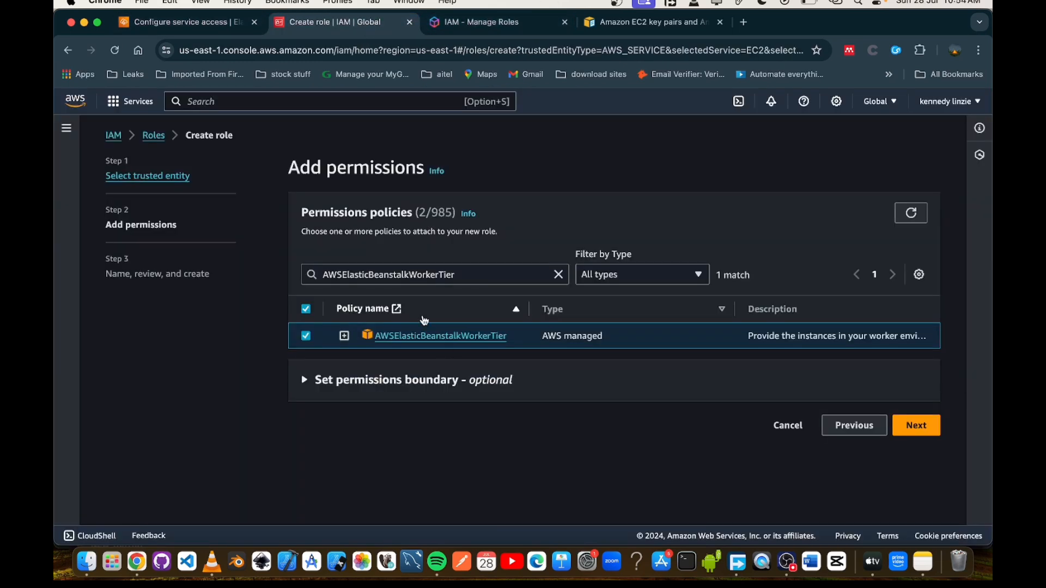
left_click(376, 274)
double_click(376, 273)
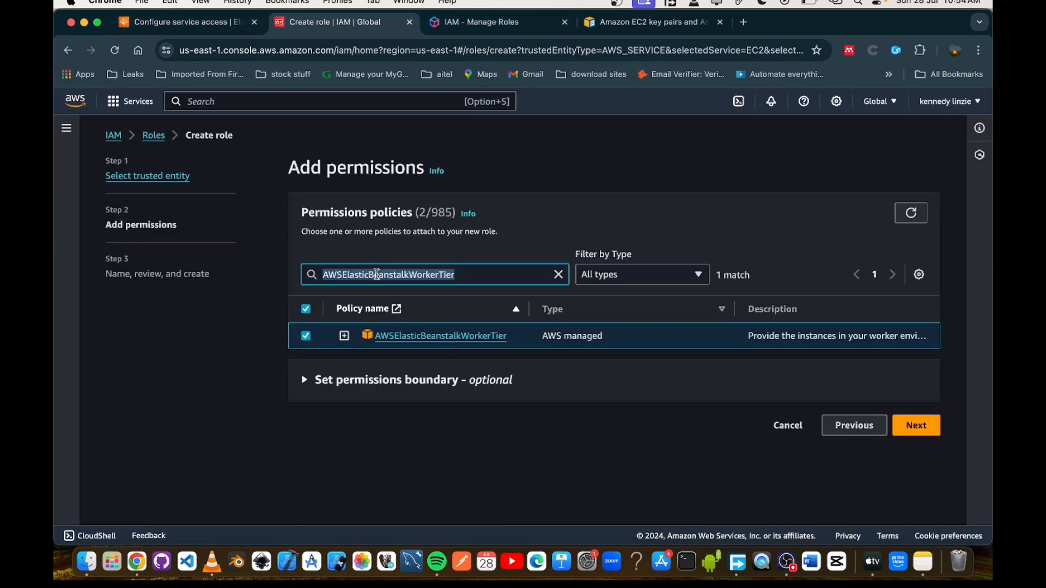
key("super+v")
left_click(306, 338)
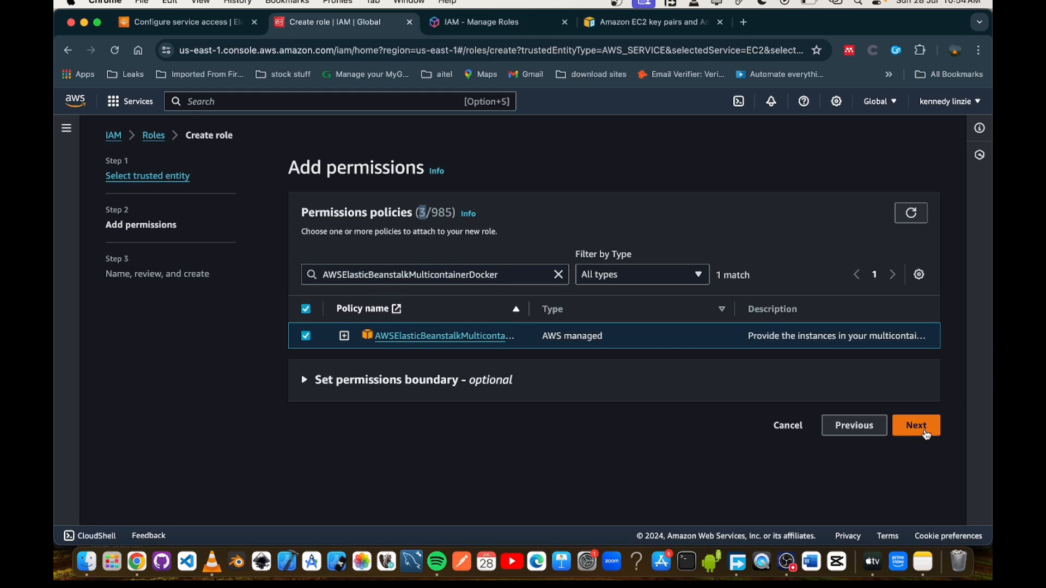
Proceed to the role's review, name the role ourinstance_profile_role and create it.
left_click(924, 434)
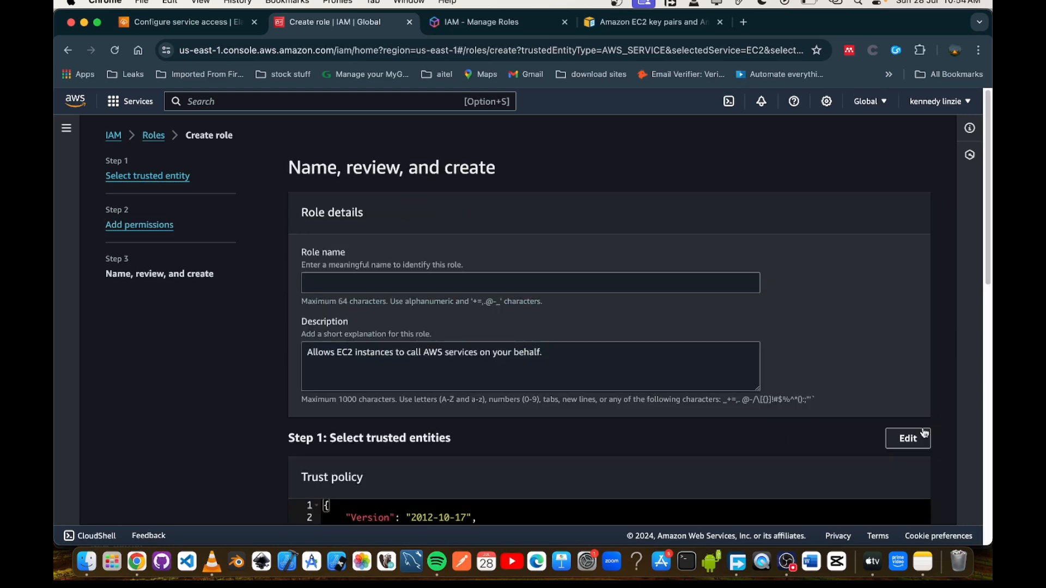
left_click(377, 284)
type("ourinstance_profile_role")
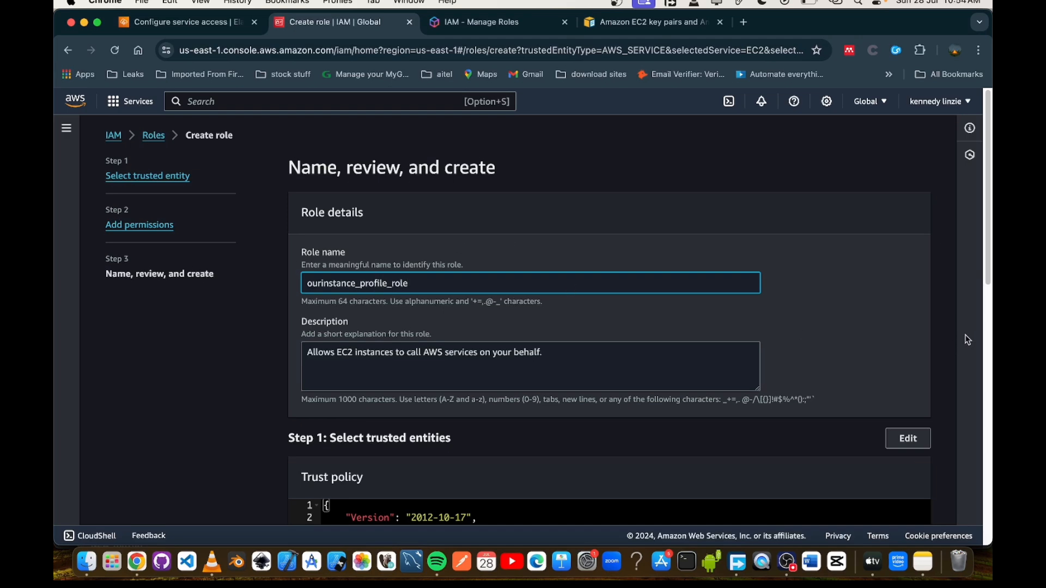
scroll(958, 356, "down", 6)
scroll(957, 357, "down", 5)
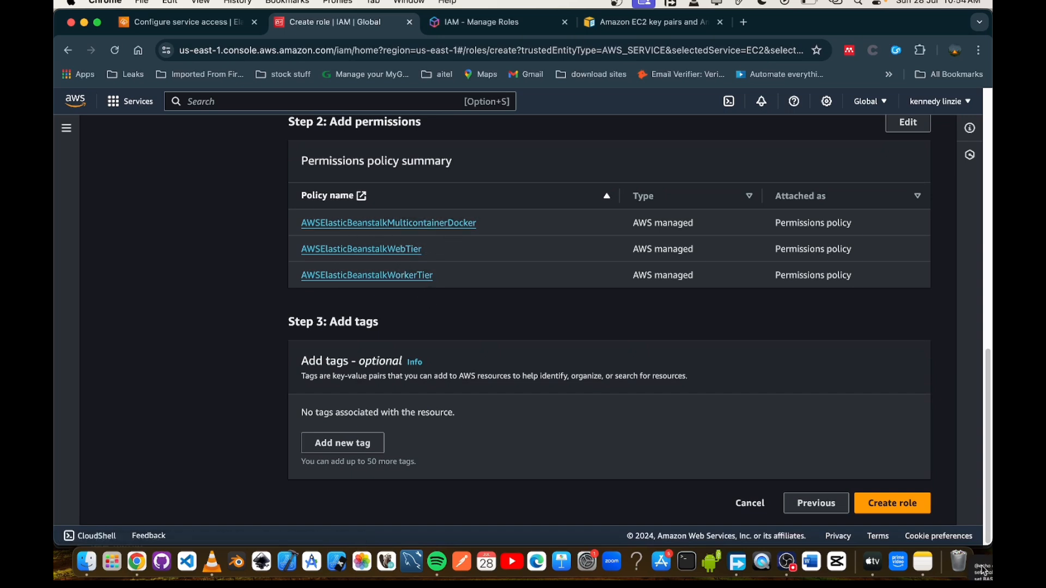
left_click(910, 512)
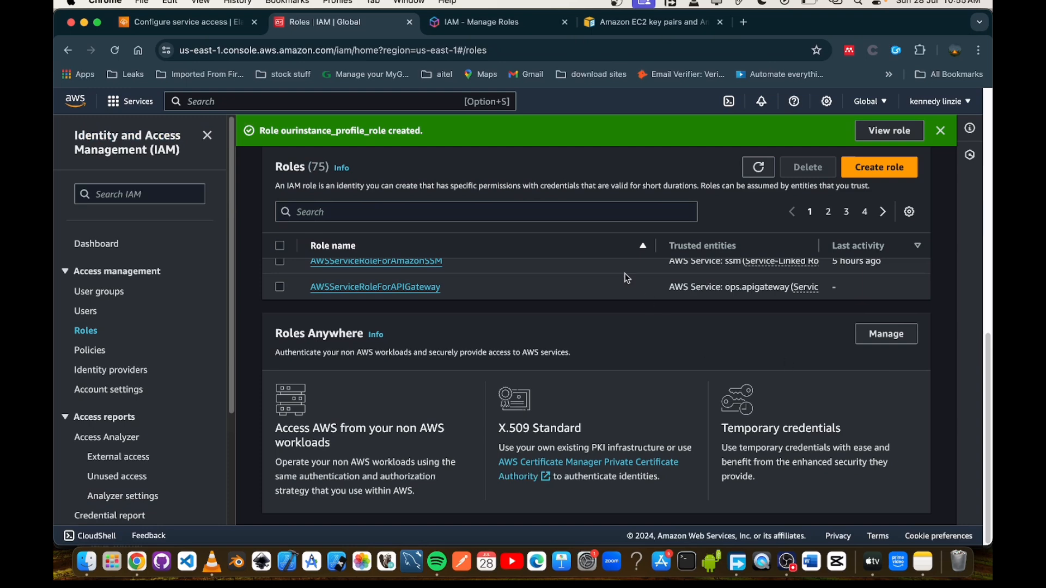
In the Elastic Beanstalk service access configuration, set the existing service role to ourbeastalk_role and the EC2 instance profile to ourinstance_profile_role.
left_click(197, 26)
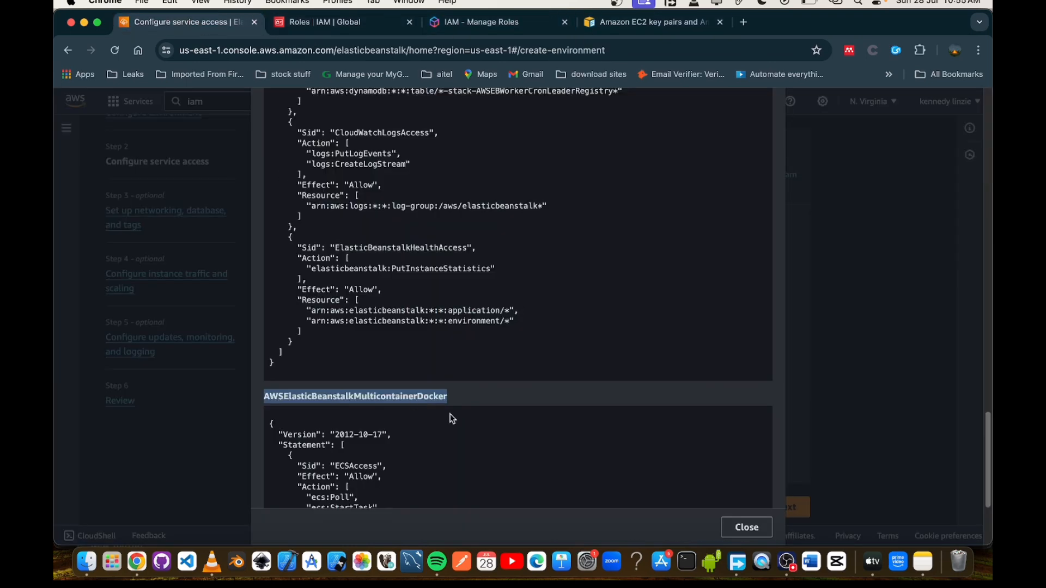
left_click(882, 315)
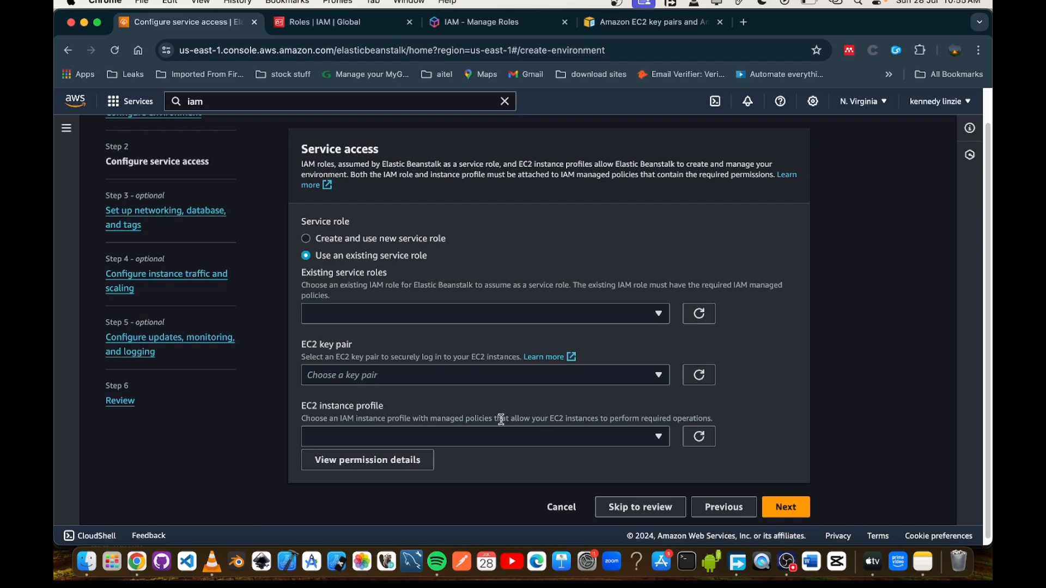
left_click(709, 312)
left_click(659, 312)
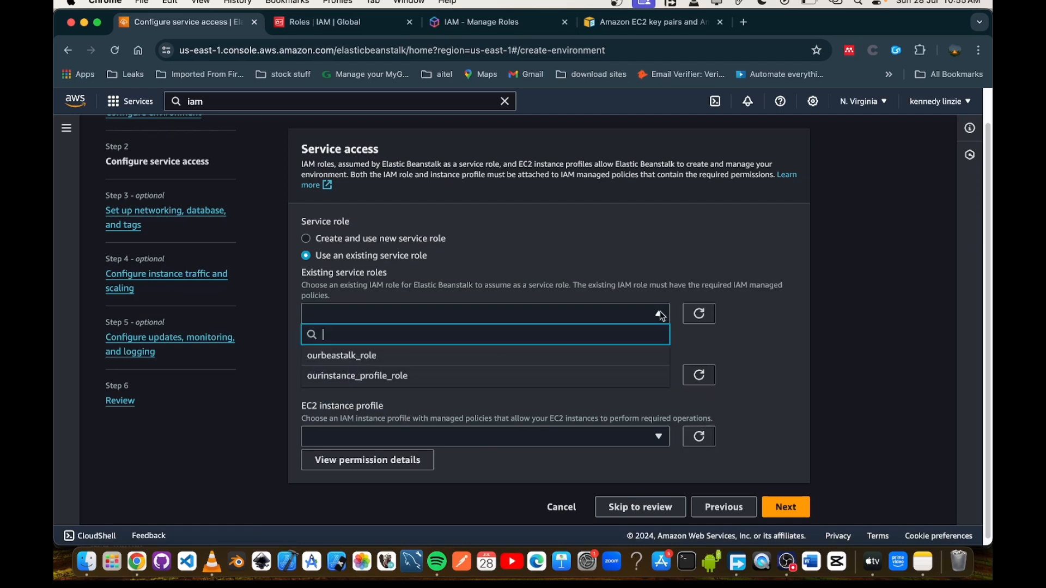
left_click(364, 357)
scroll(648, 408, "down", 1)
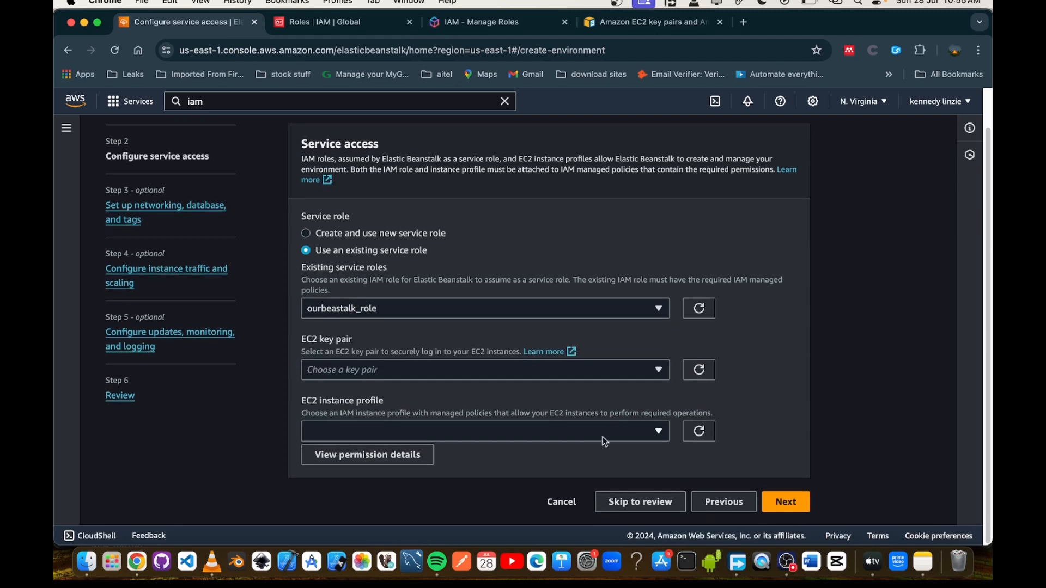
left_click(651, 437)
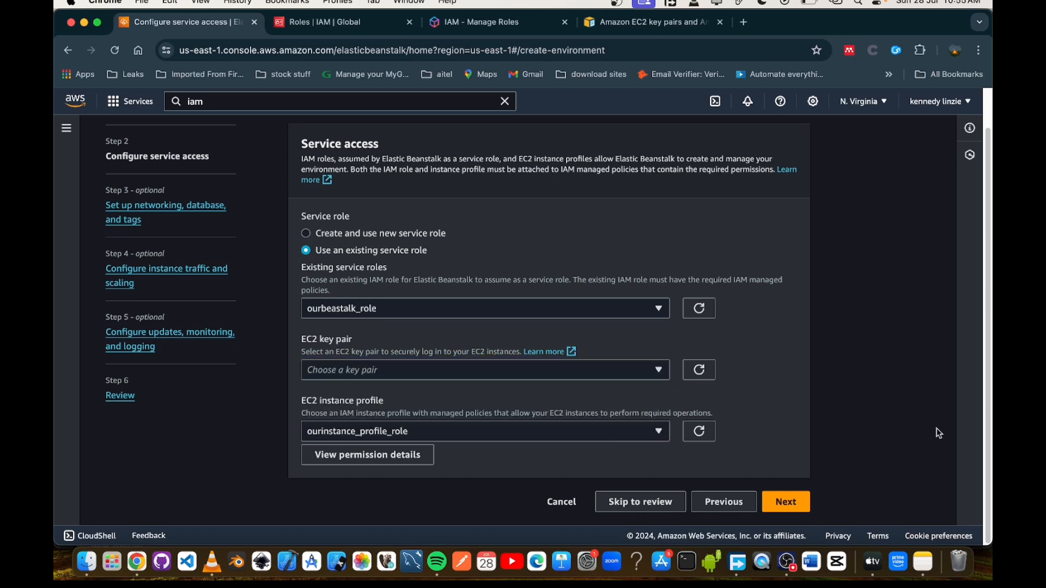
Check the available EC2 key pair options and consult the Amazon EC2 key pairs documentation.
left_click(471, 367)
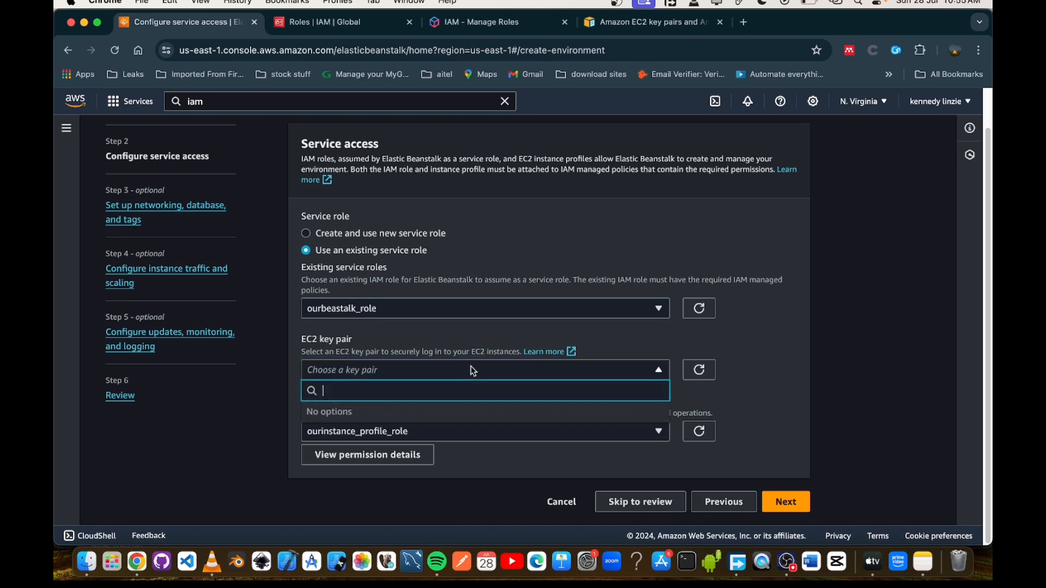
left_click(333, 350)
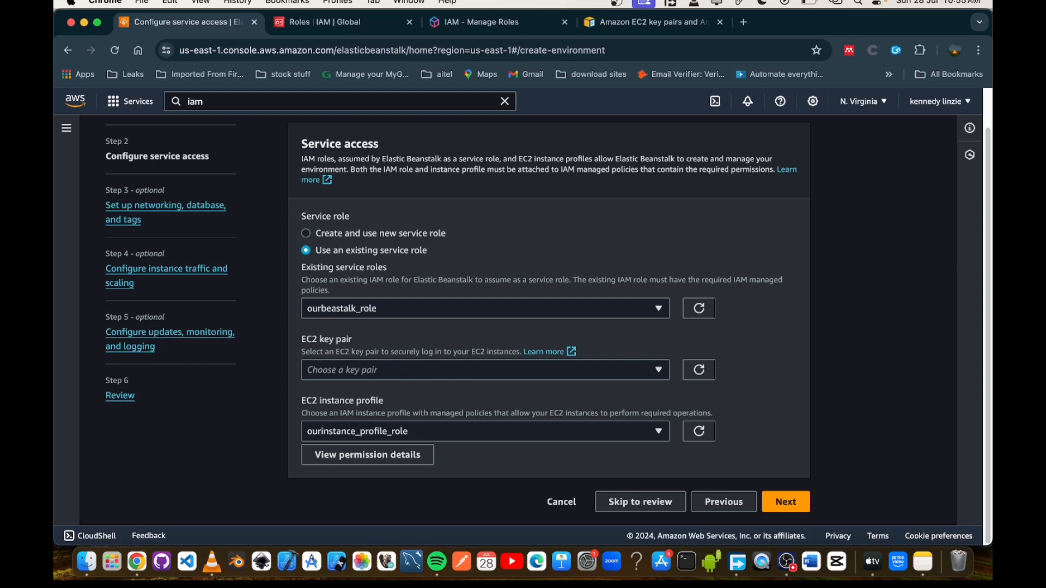
left_click(656, 24)
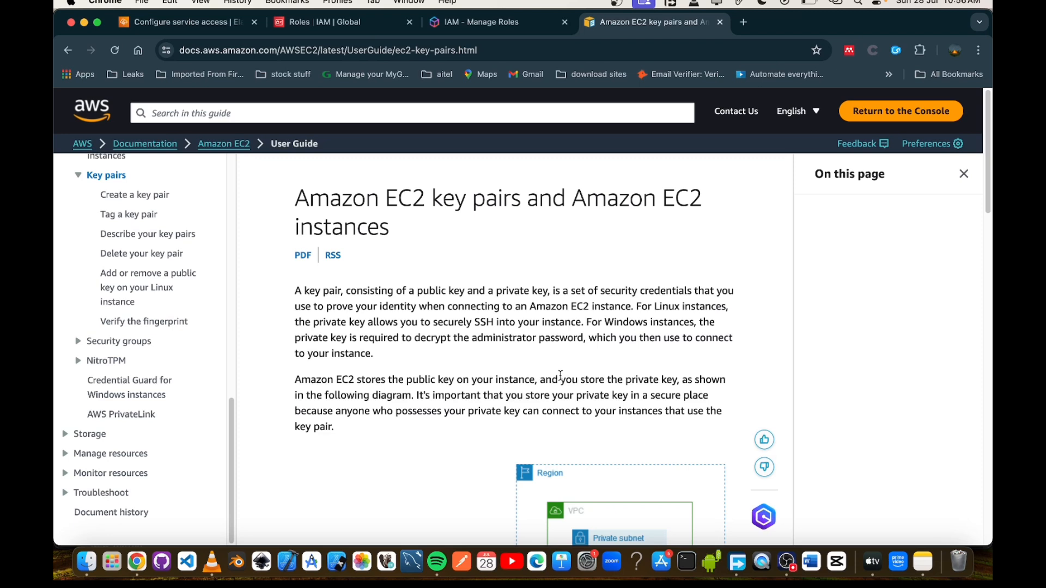
scroll(556, 375, "down", 2)
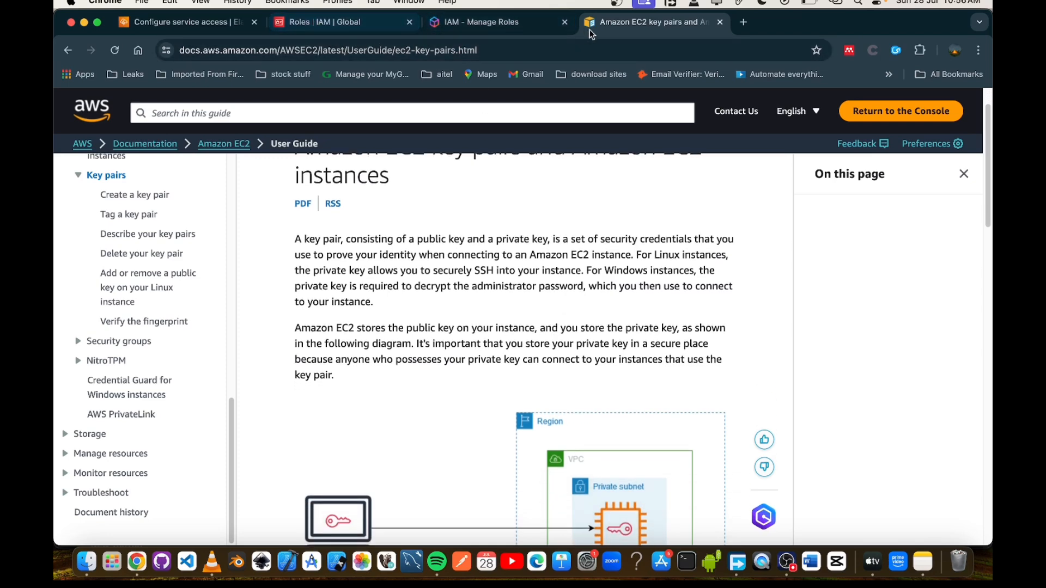
left_click(184, 25)
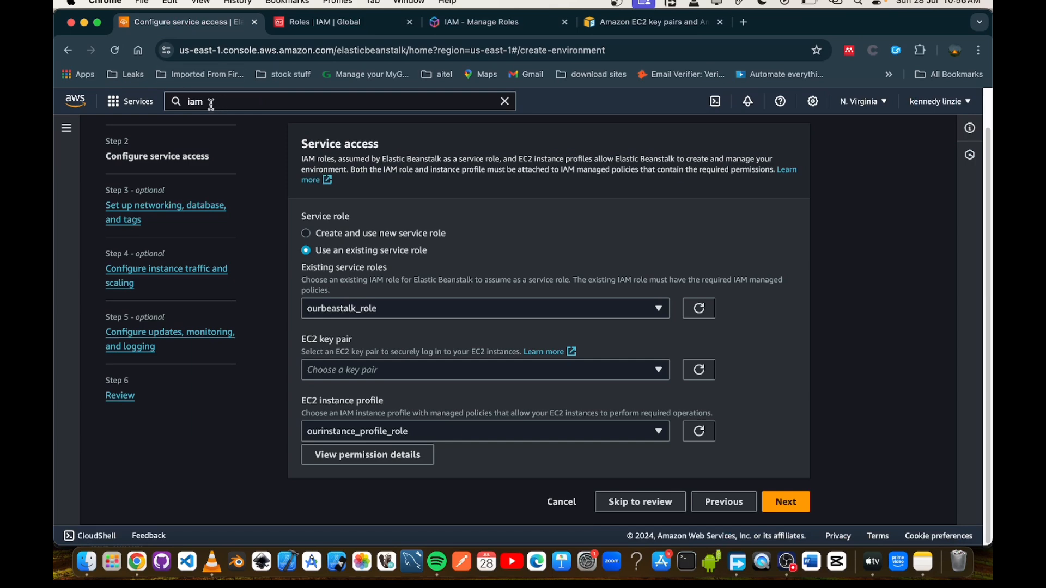
Search the AWS services for ec2, open the EC2 console in a separate browser tab and switch to it.
left_click_drag(202, 102, 140, 110)
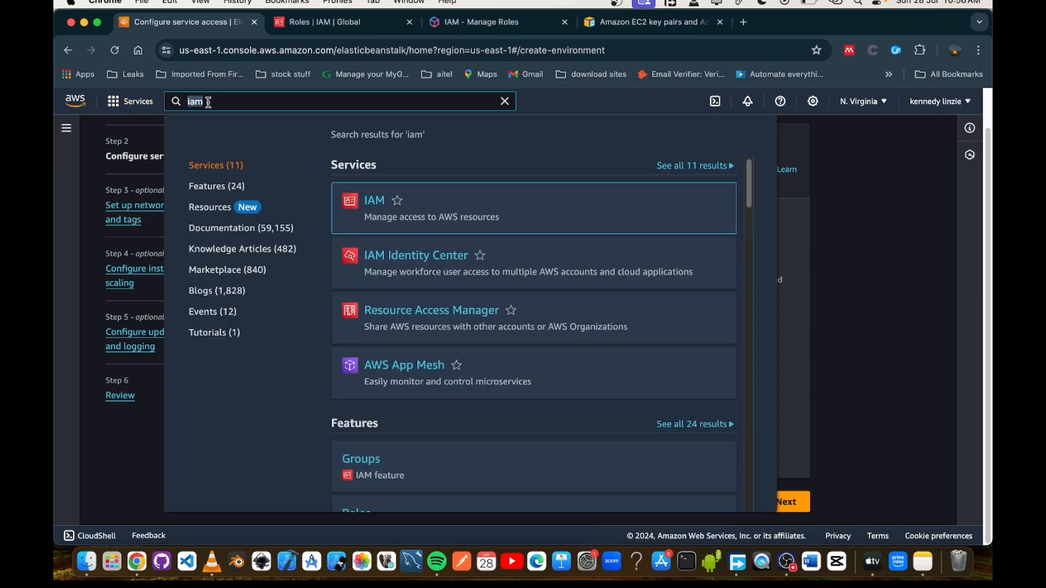
key("BackSpace")
type("ec2")
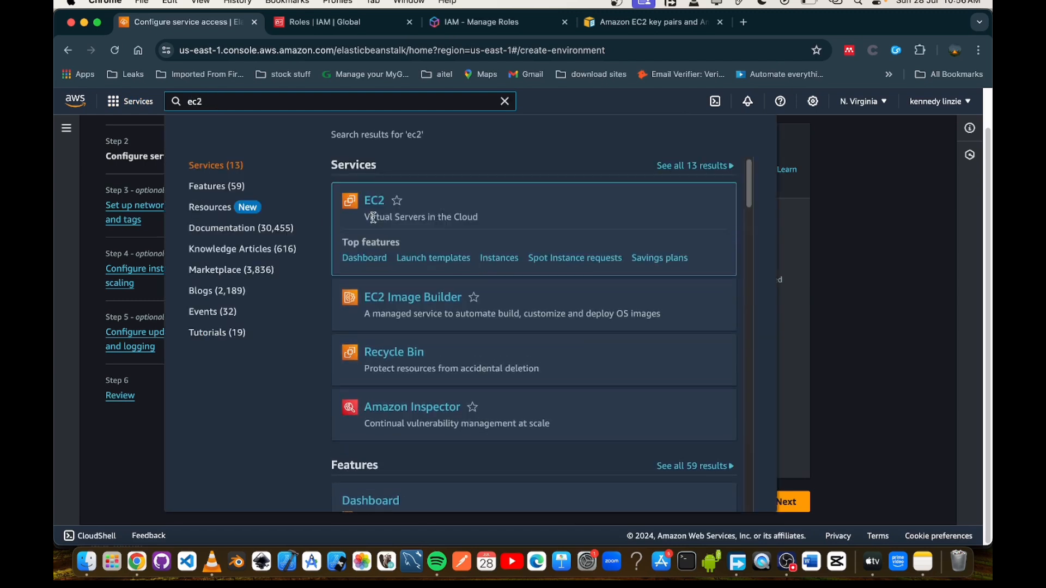
right_click(375, 199)
left_click(405, 203)
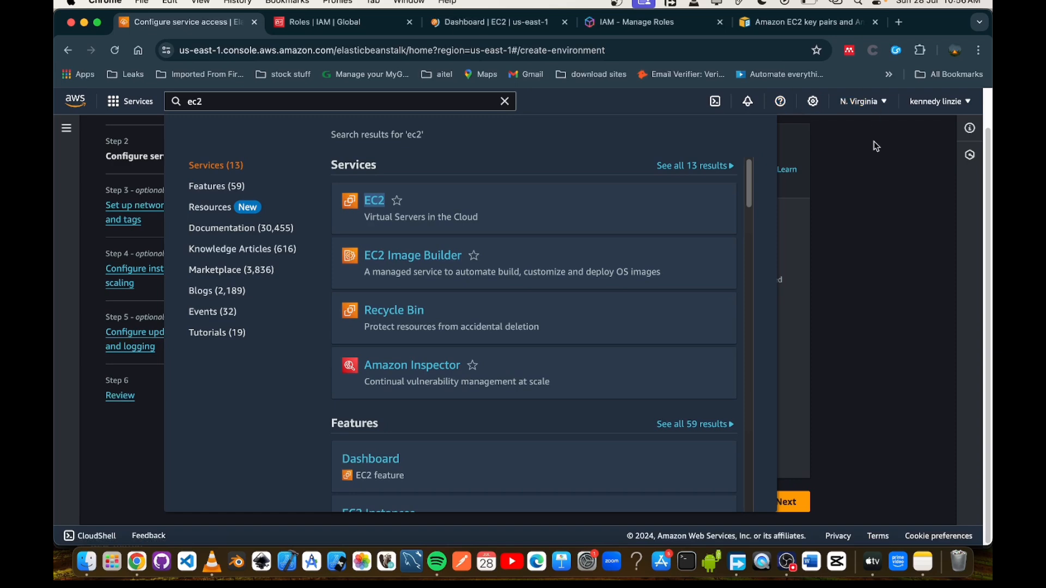
left_click(864, 155)
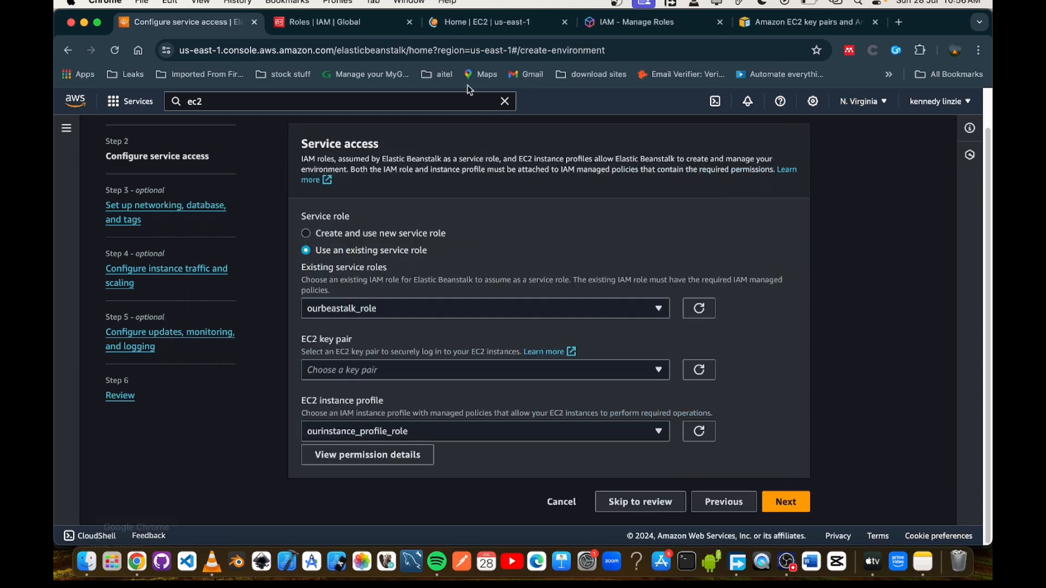
left_click(488, 23)
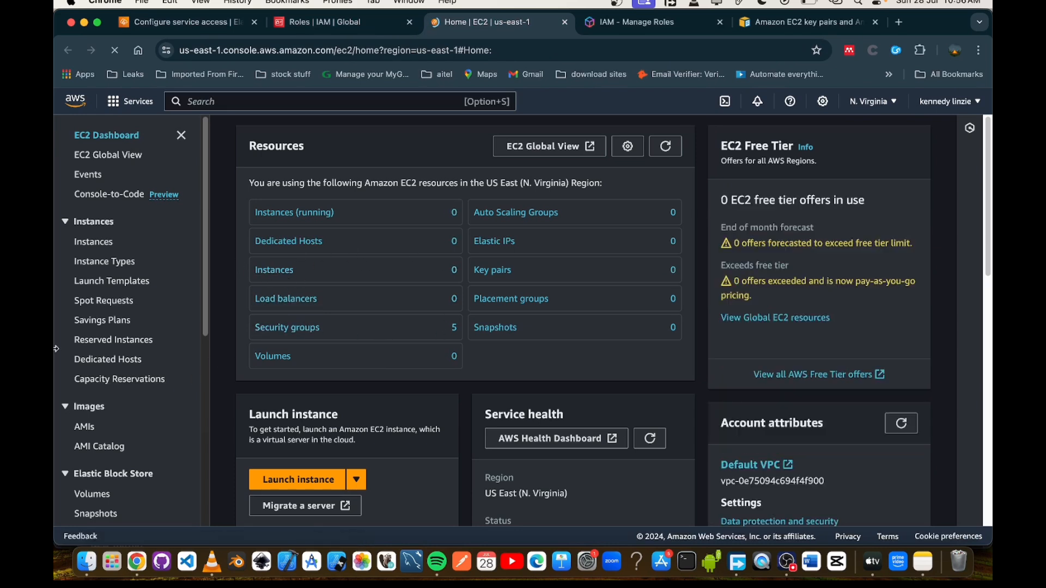
Create an RSA key pair named ourkeypair in .pem format and return to the Elastic Beanstalk service access configuration.
scroll(61, 356, "down", 6)
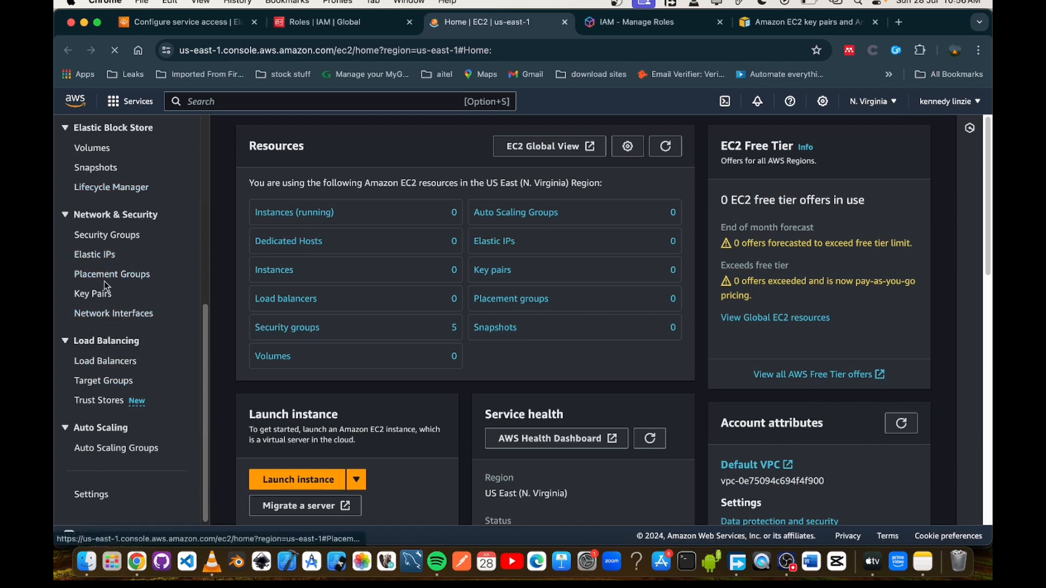
left_click(92, 294)
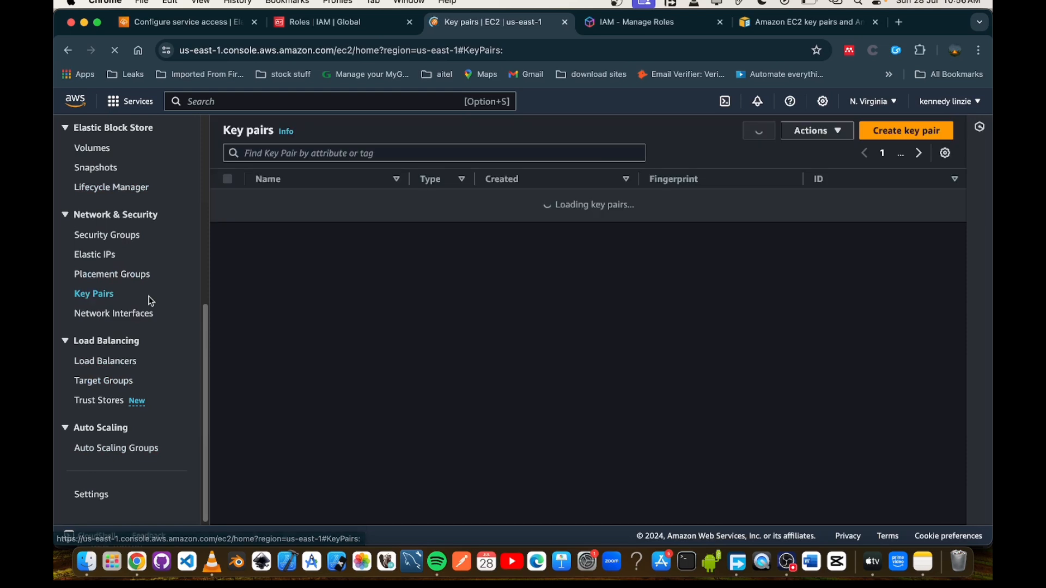
left_click(902, 134)
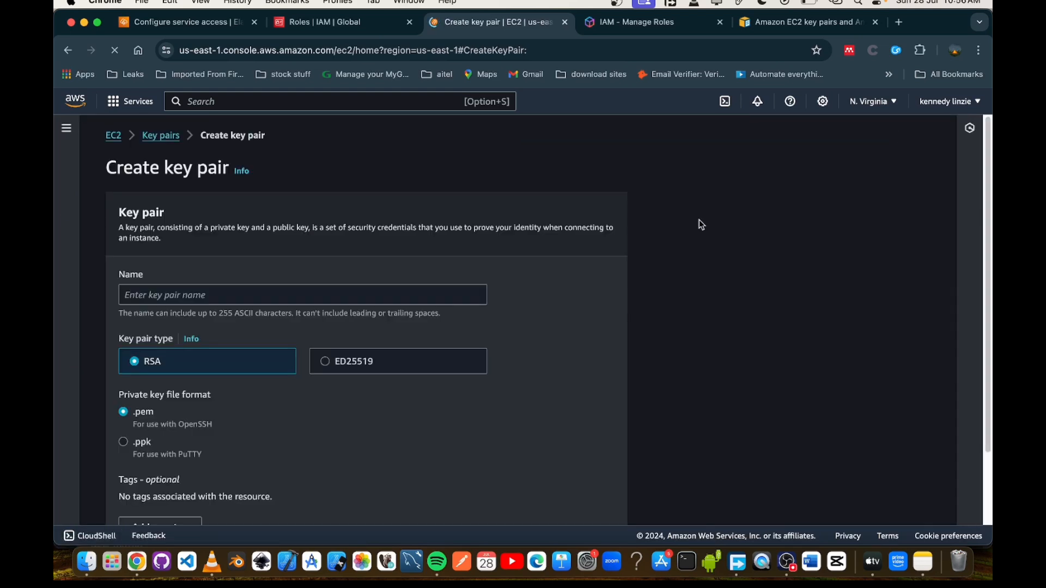
left_click(137, 296)
type("c")
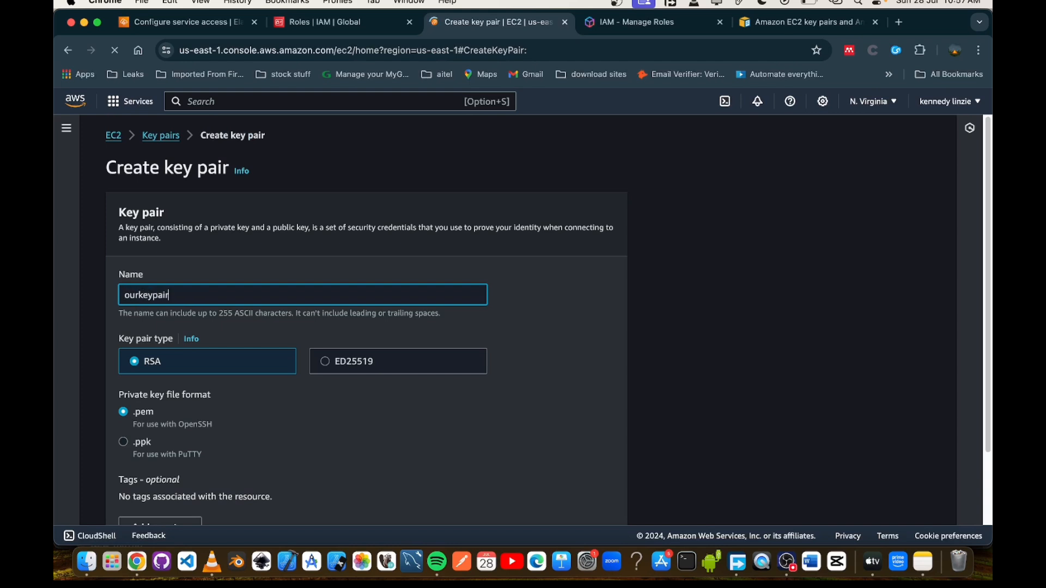
scroll(325, 420, "down", 2)
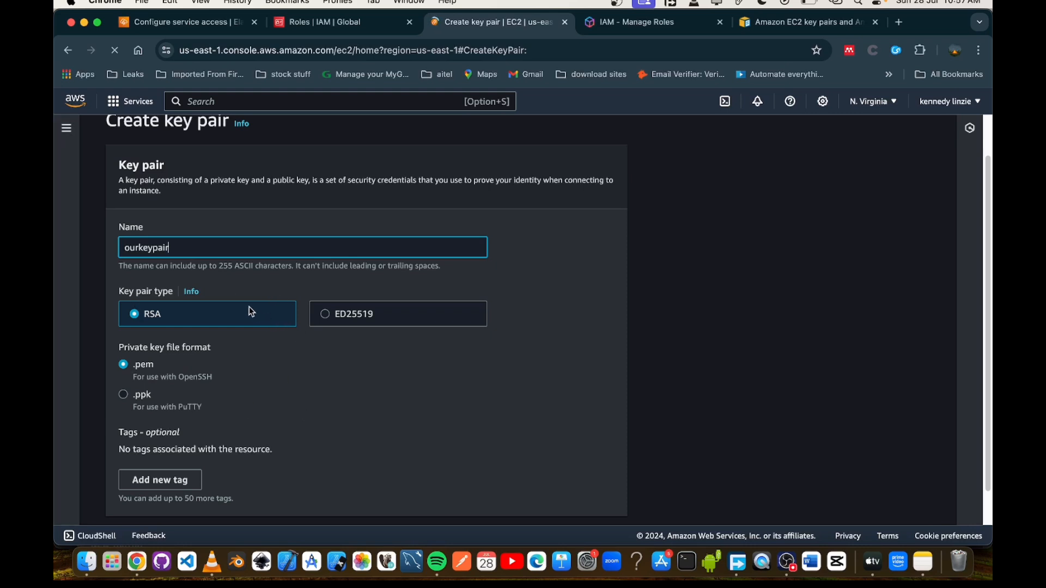
scroll(226, 218, "up", 1)
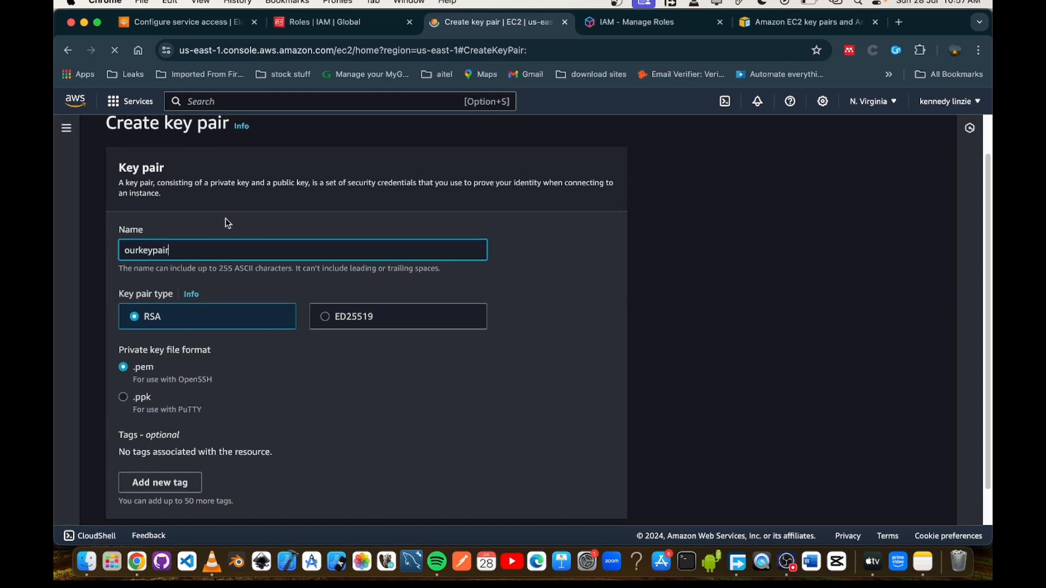
scroll(277, 233, "down", 2)
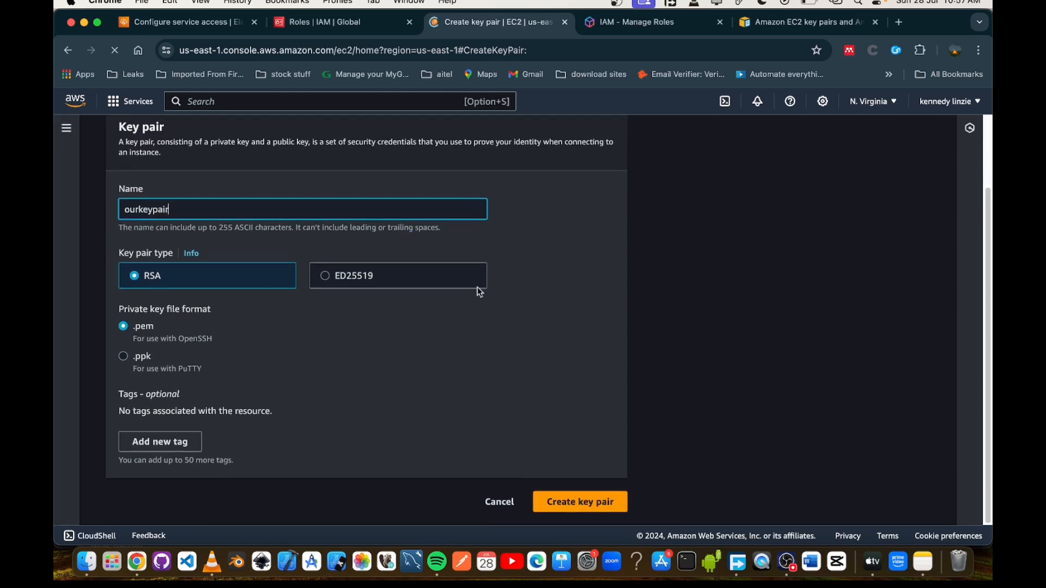
left_click(602, 502)
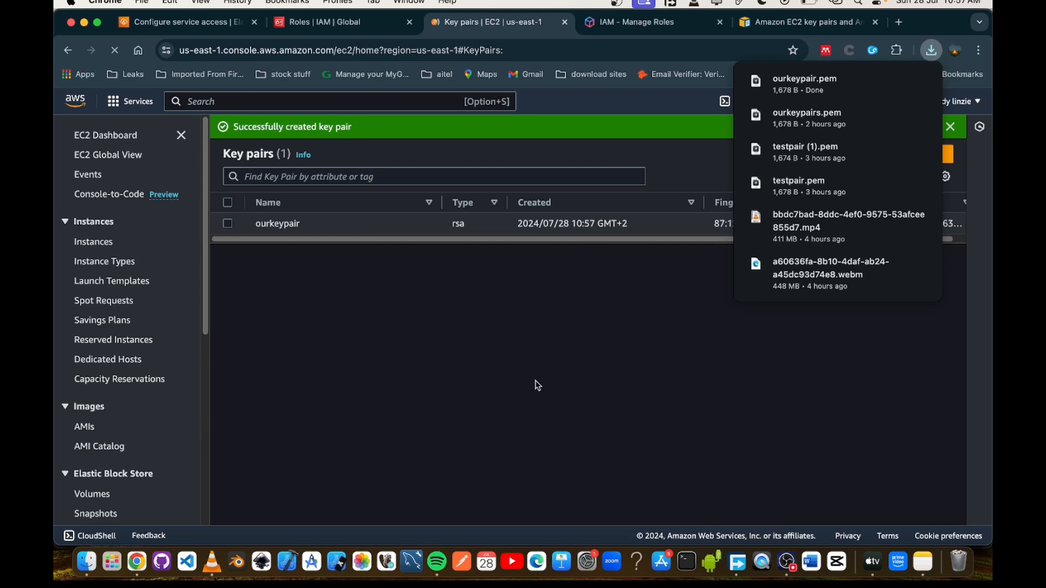
left_click(534, 383)
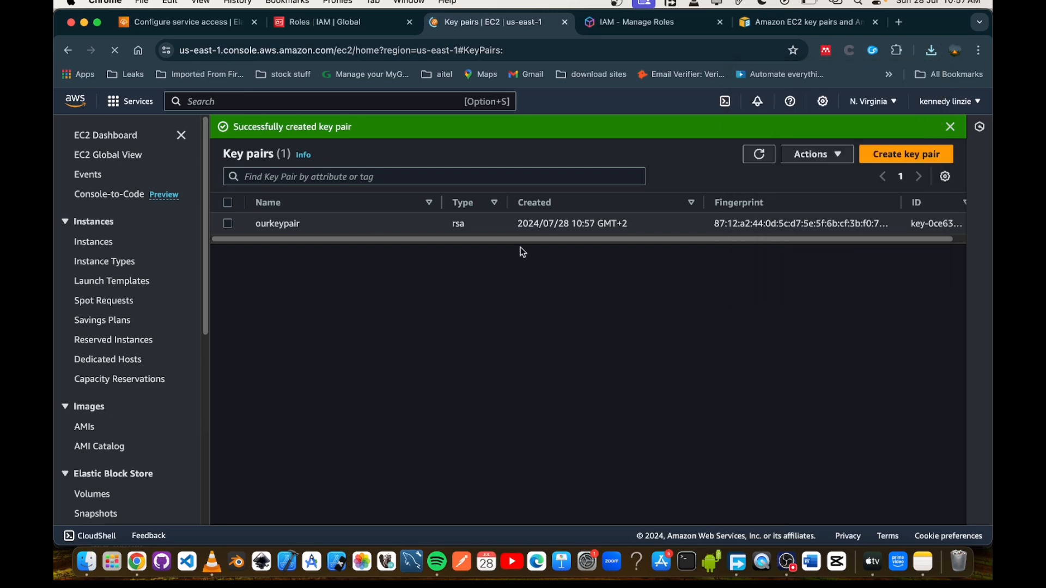
left_click(185, 22)
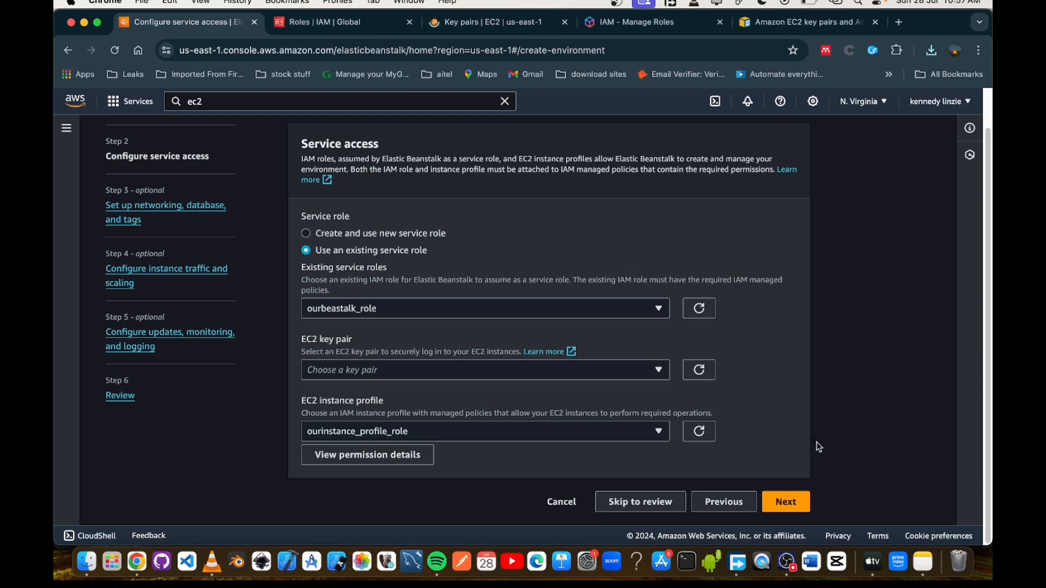
Refresh the EC2 key pair options, set the EC2 key pair to ourkeypair and continue to the networking, database and tags configuration.
left_click(705, 372)
left_click(470, 25)
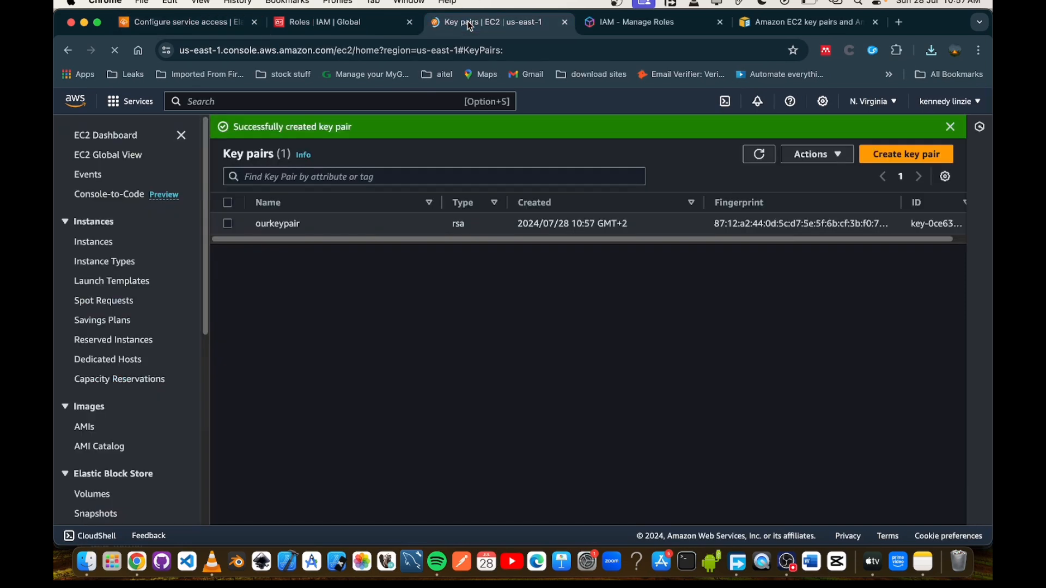
left_click(950, 127)
left_click(234, 23)
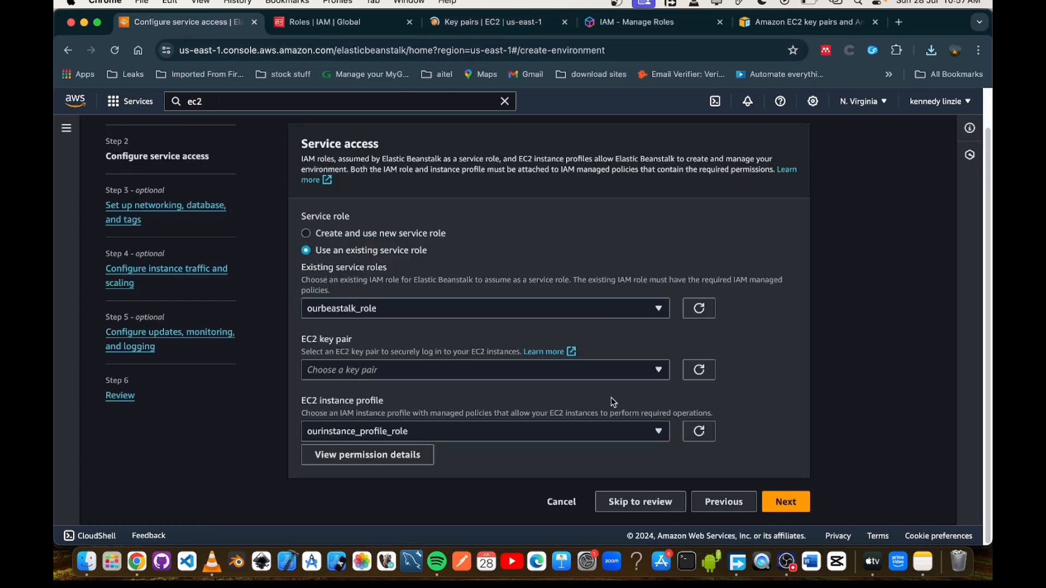
left_click(657, 367)
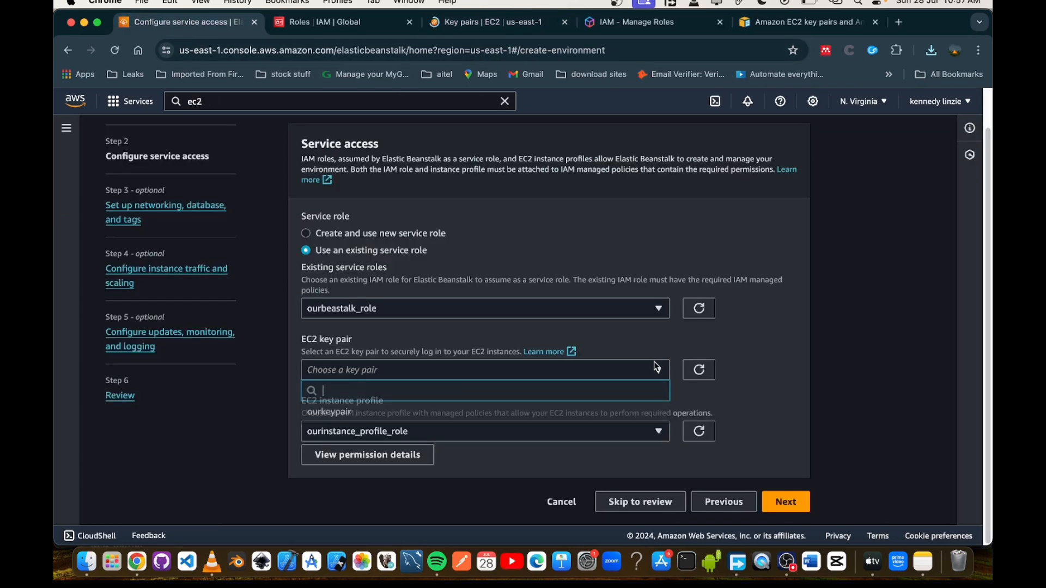
left_click(337, 413)
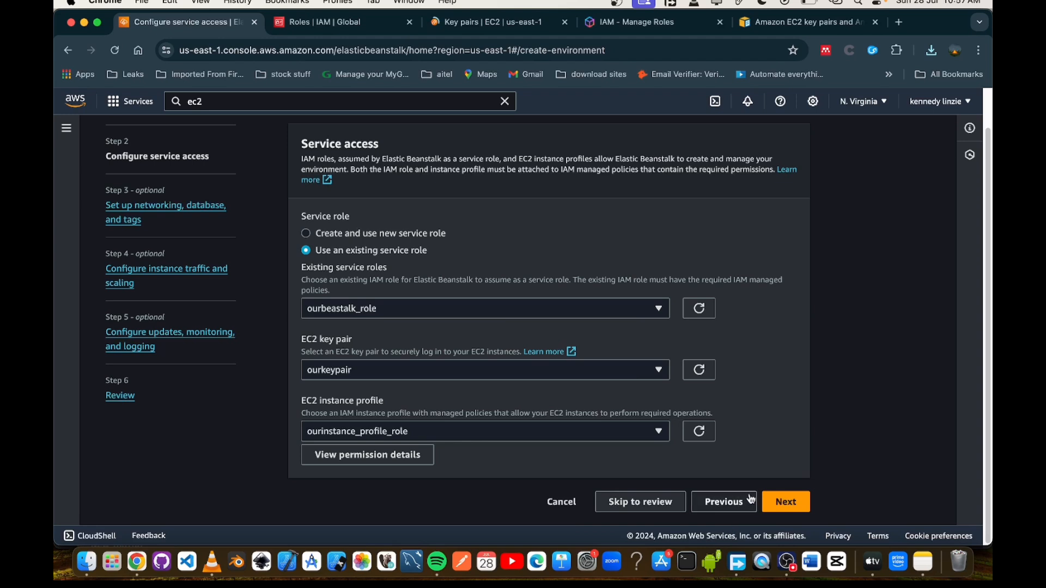
left_click(790, 503)
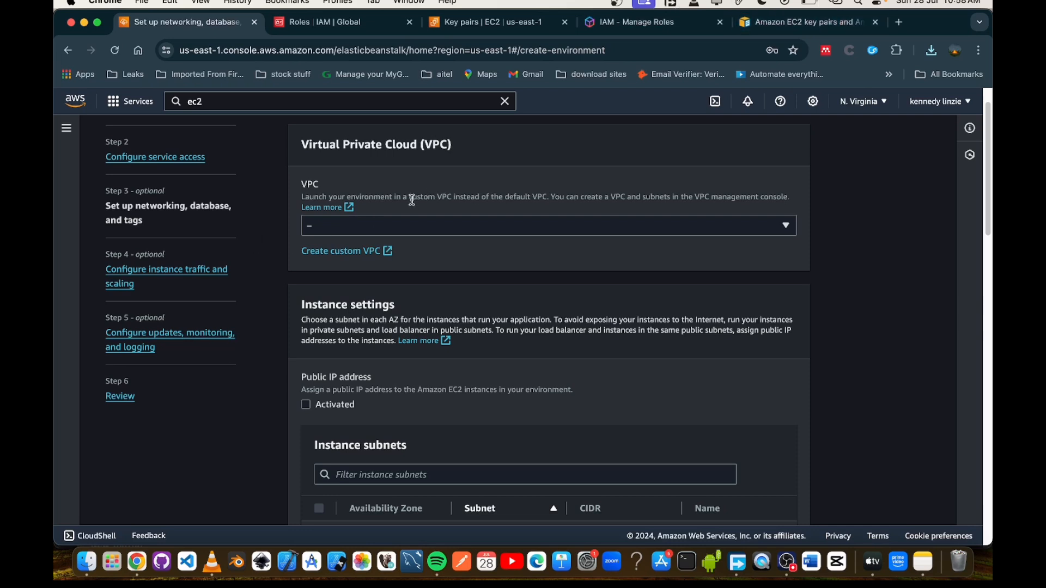
Place the instances in the VPC vpc-0e75094c694f4f900 (172.31.0.0/16) with public IP address activated and the us-east-1a subnet selected.
left_click(456, 229)
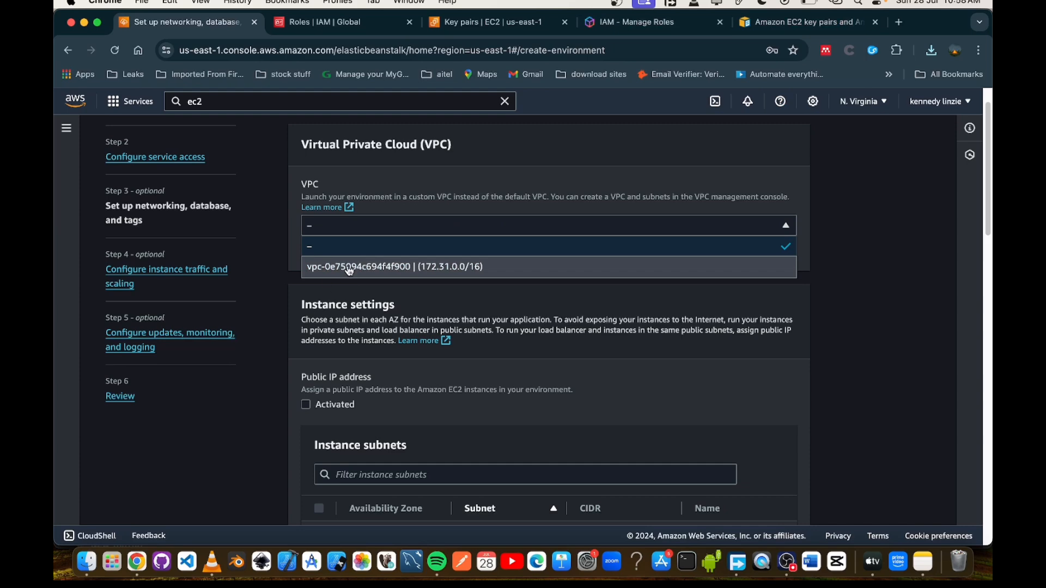
left_click(346, 266)
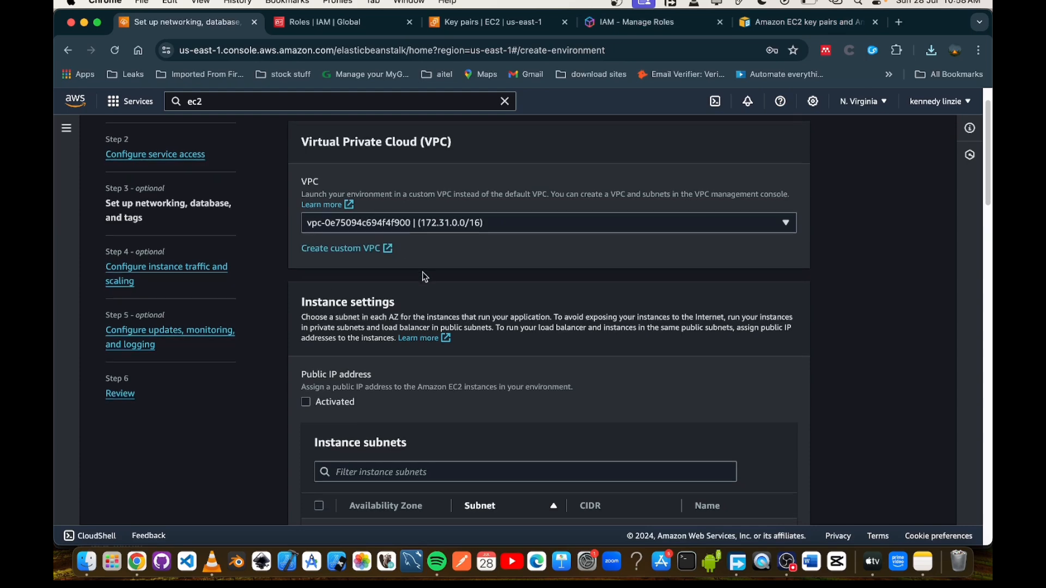
scroll(422, 272, "down", 4)
scroll(423, 273, "up", 1)
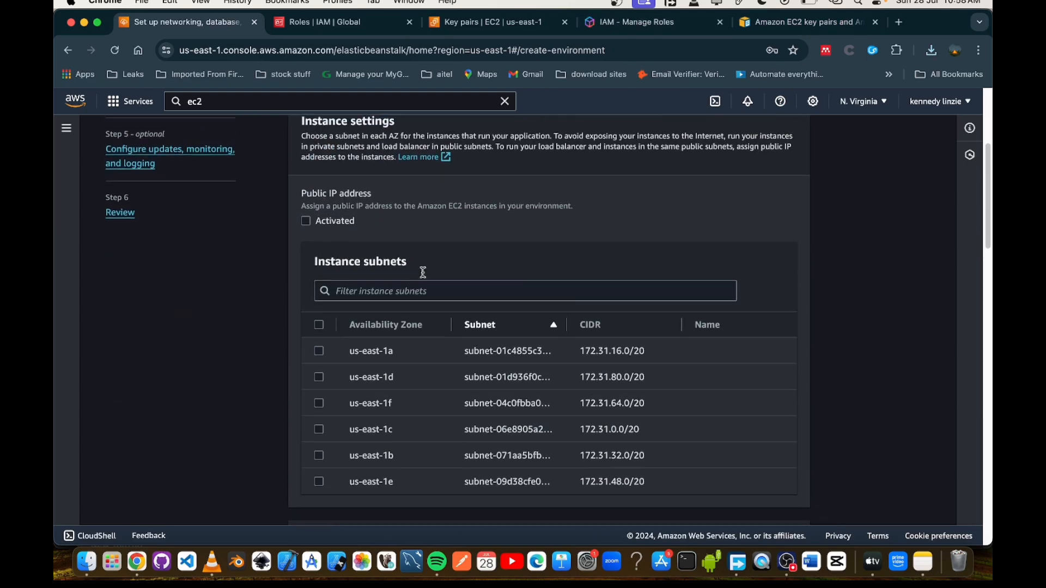
left_click(307, 221)
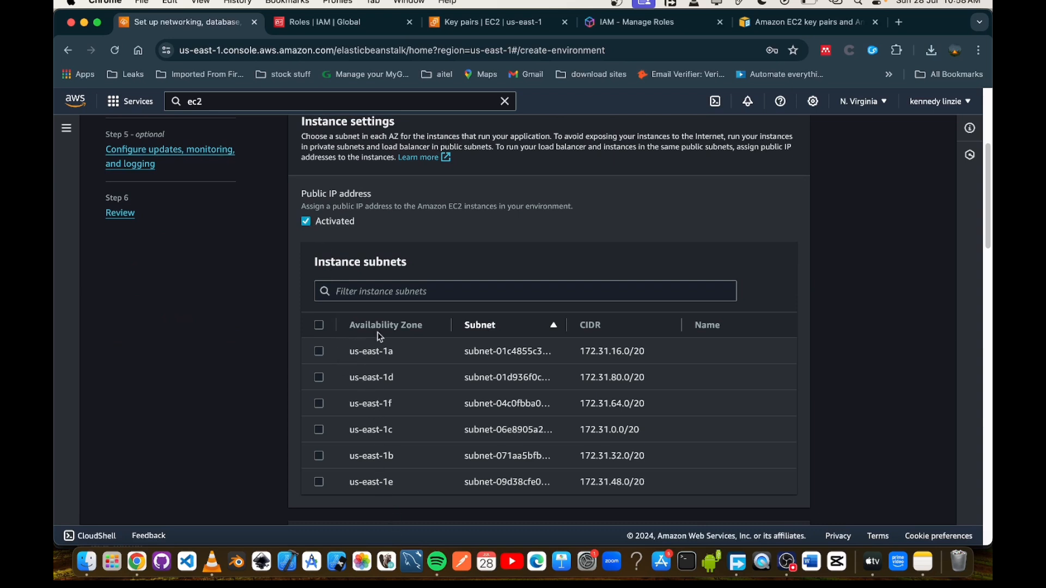
left_click(319, 352)
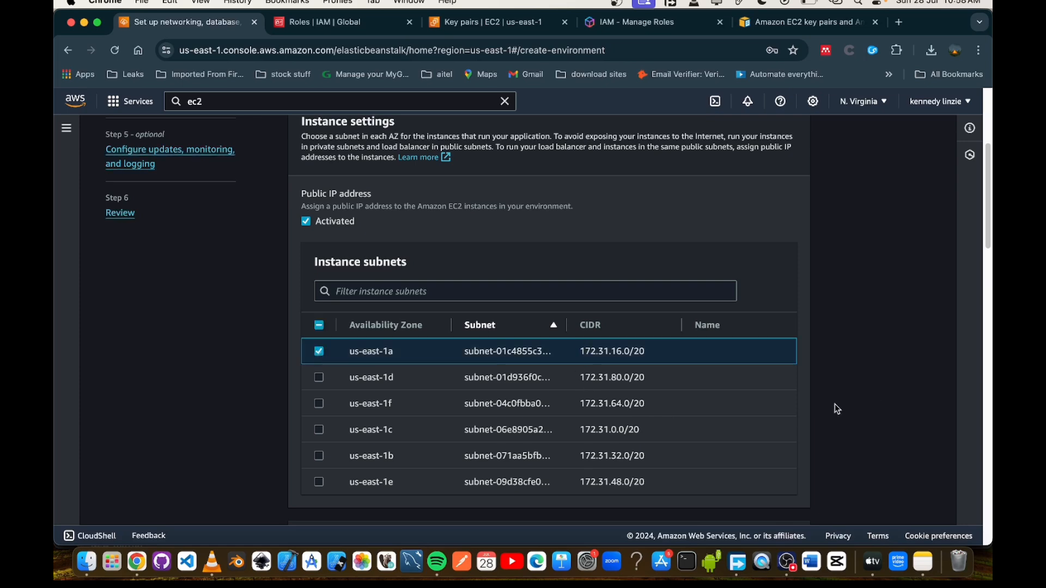
Leave the database and tags settings at their defaults and continue to the instance traffic and scaling configuration.
scroll(837, 409, "down", 10)
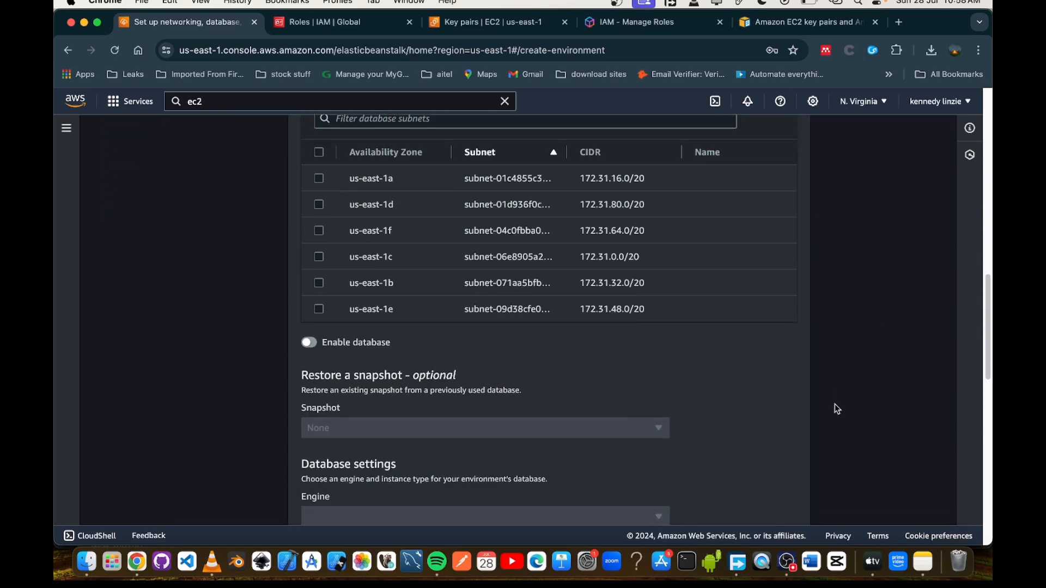
scroll(838, 409, "up", 1)
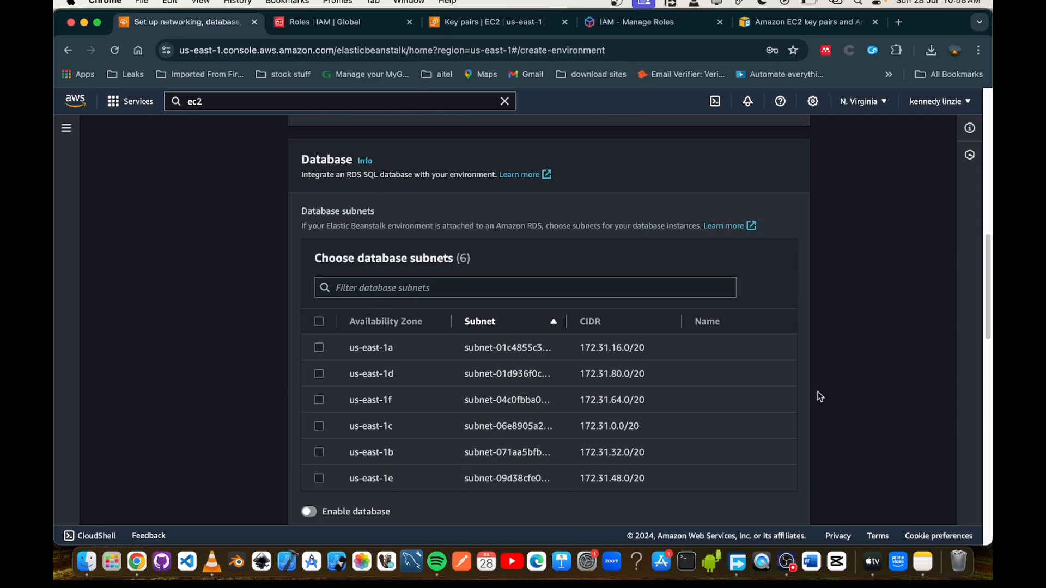
scroll(814, 392, "down", 6)
scroll(838, 390, "down", 2)
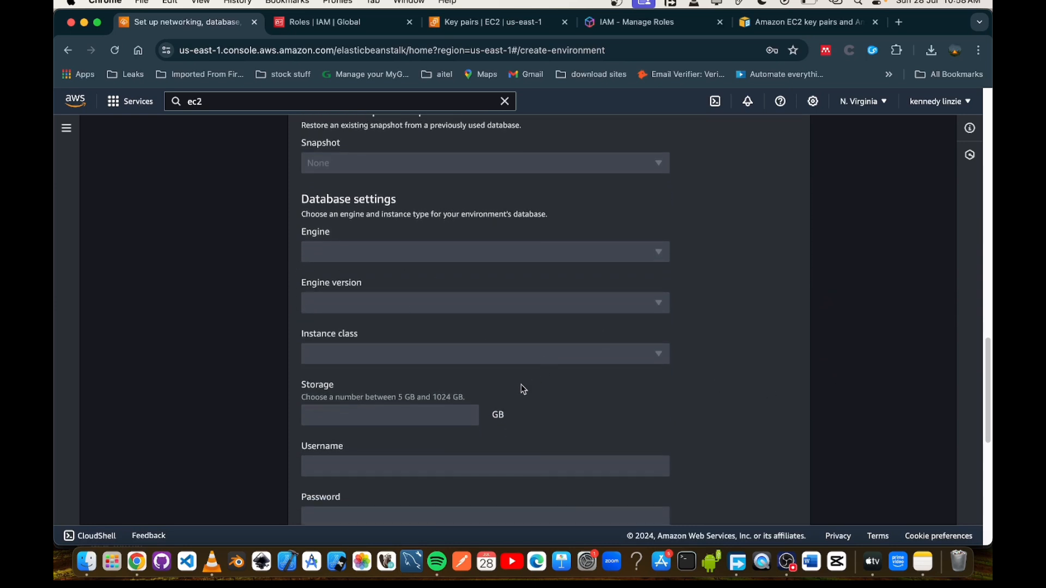
scroll(703, 393, "down", 8)
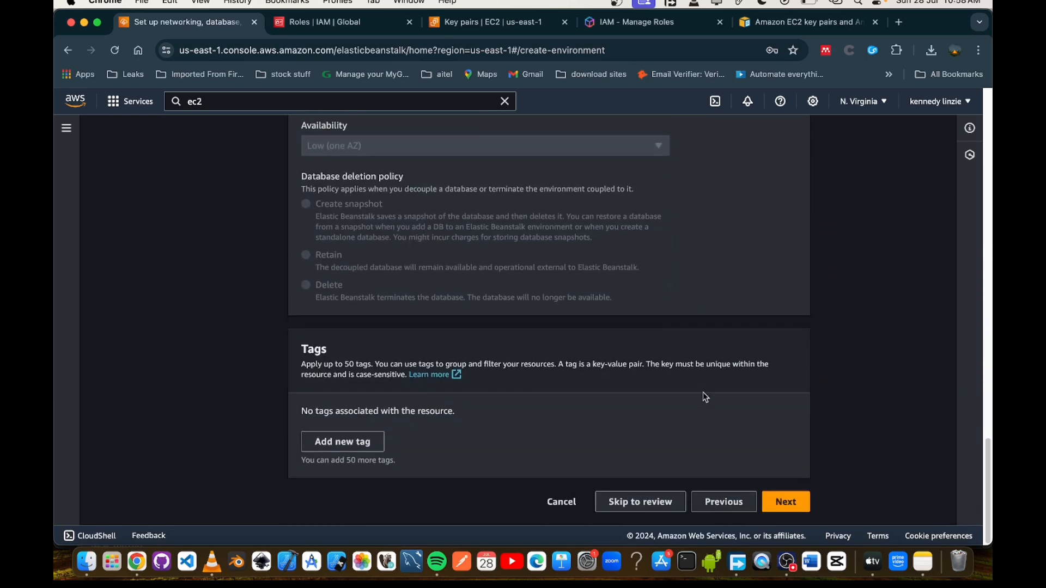
left_click(789, 506)
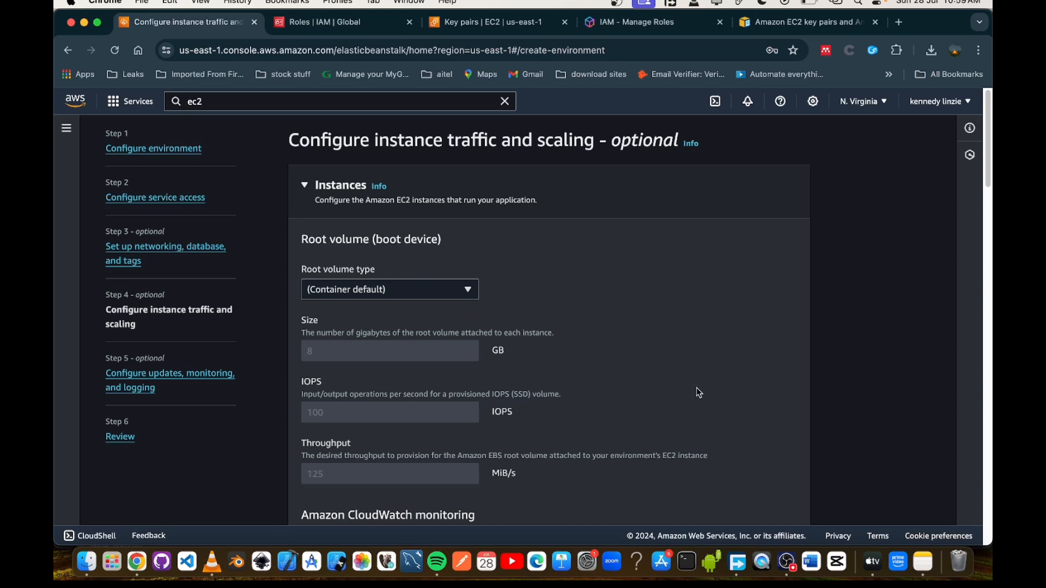
Select the default EC2 security group for the environment's instances.
scroll(696, 388, "down", 5)
scroll(693, 393, "down", 3)
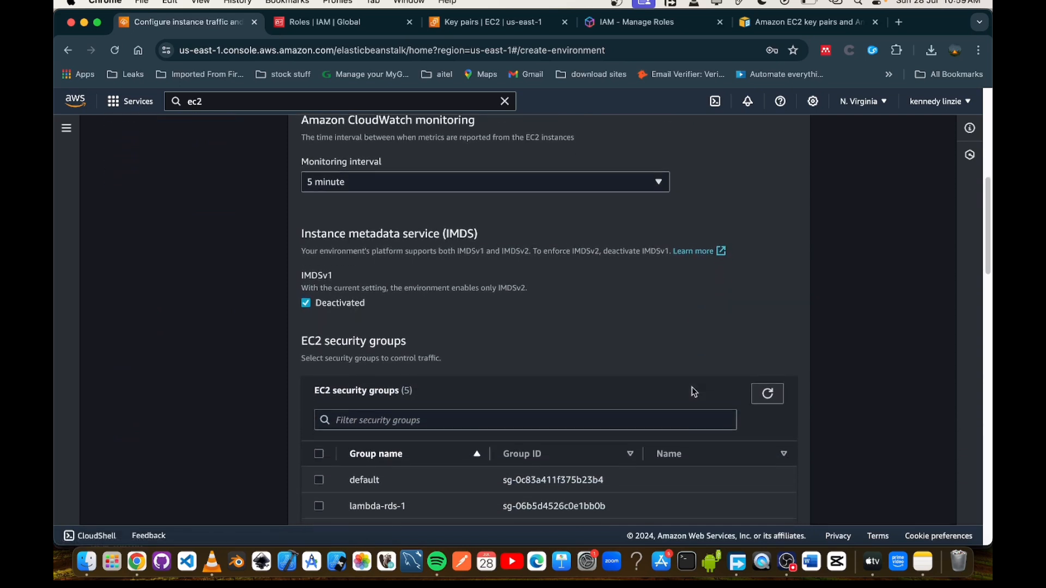
scroll(694, 392, "down", 1)
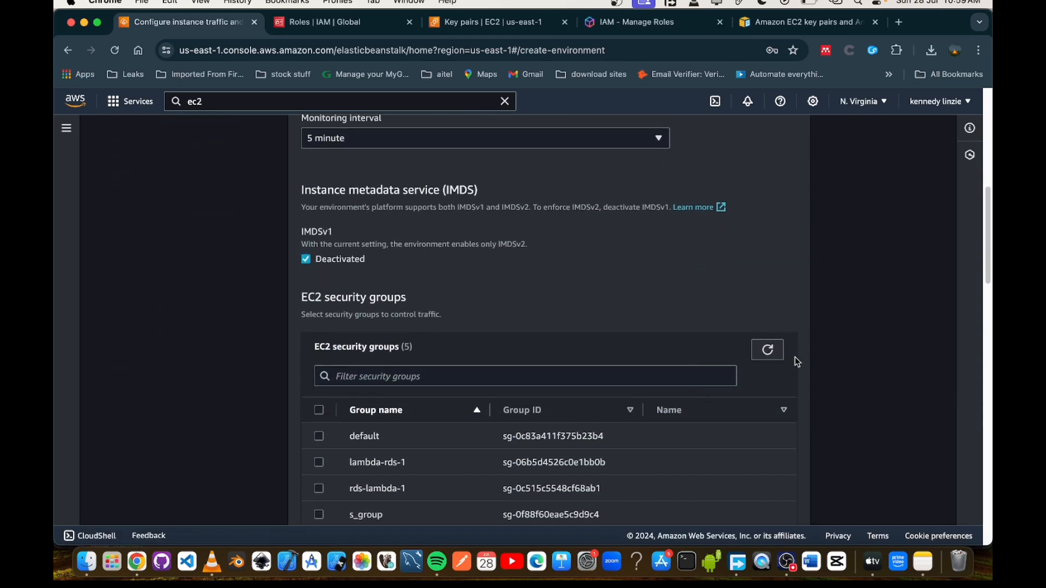
scroll(795, 361, "down", 3)
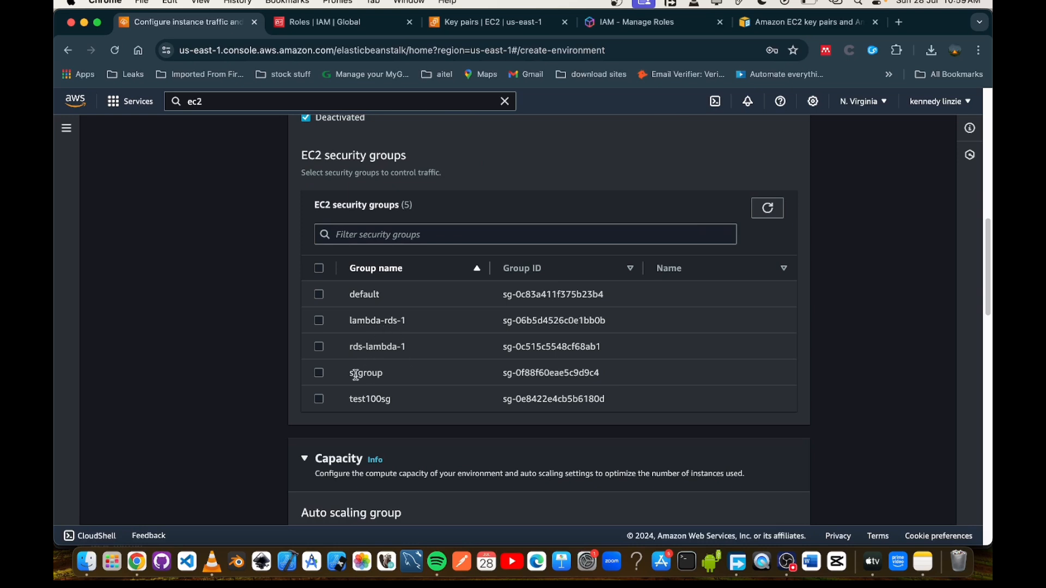
left_click_drag(383, 374, 345, 373)
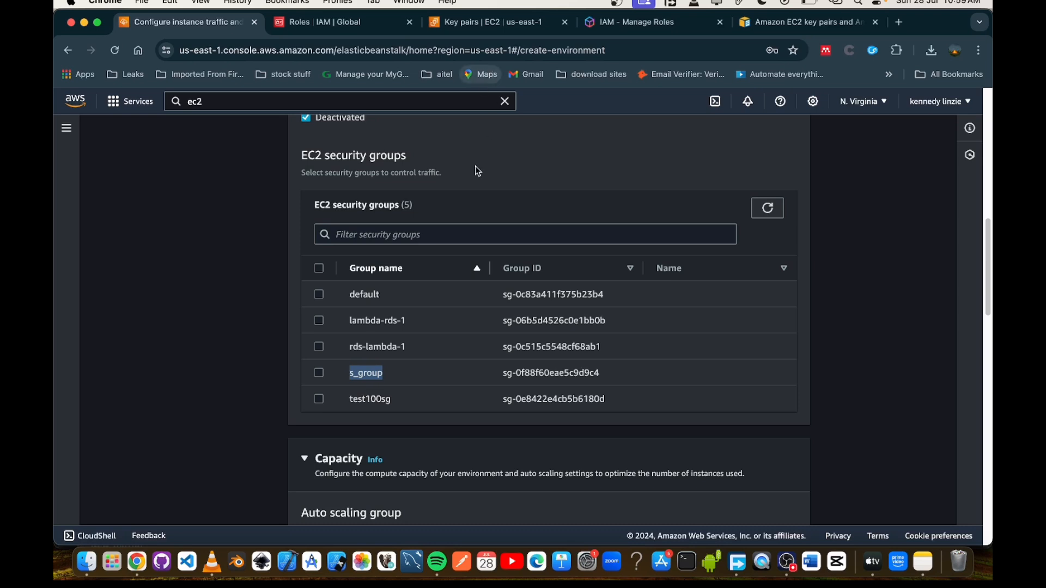
left_click(320, 295)
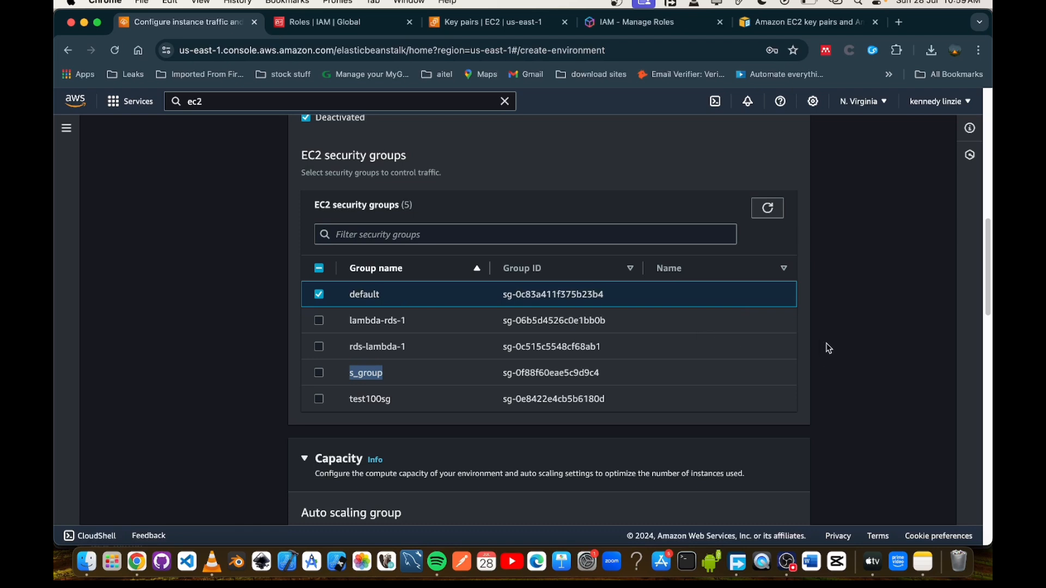
Remove t3.small from the instance types, keeping only t3.micro, and continue to the updates, monitoring and logging configuration.
scroll(826, 347, "down", 6)
scroll(828, 348, "down", 2)
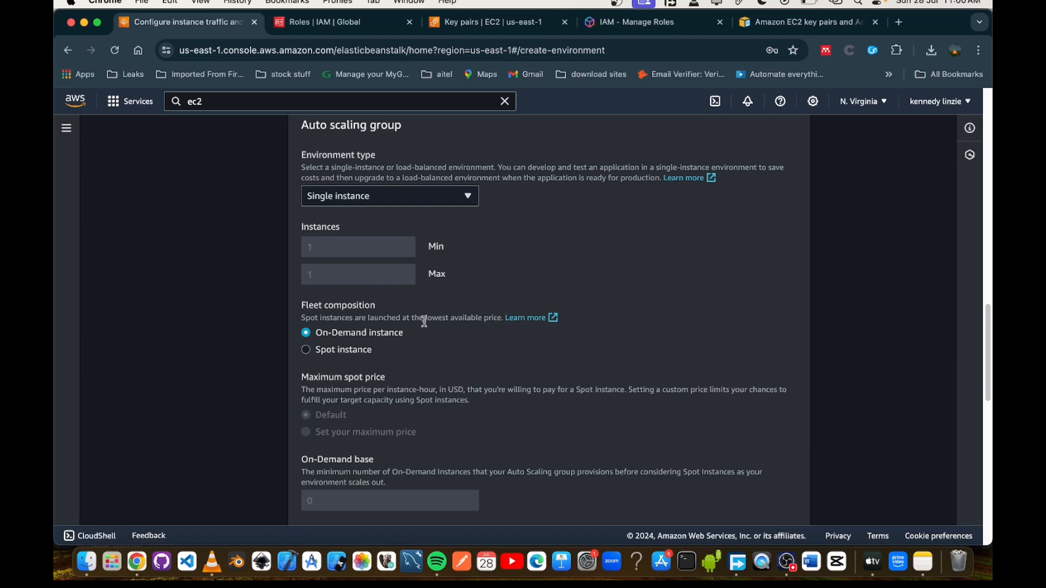
scroll(636, 390, "down", 15)
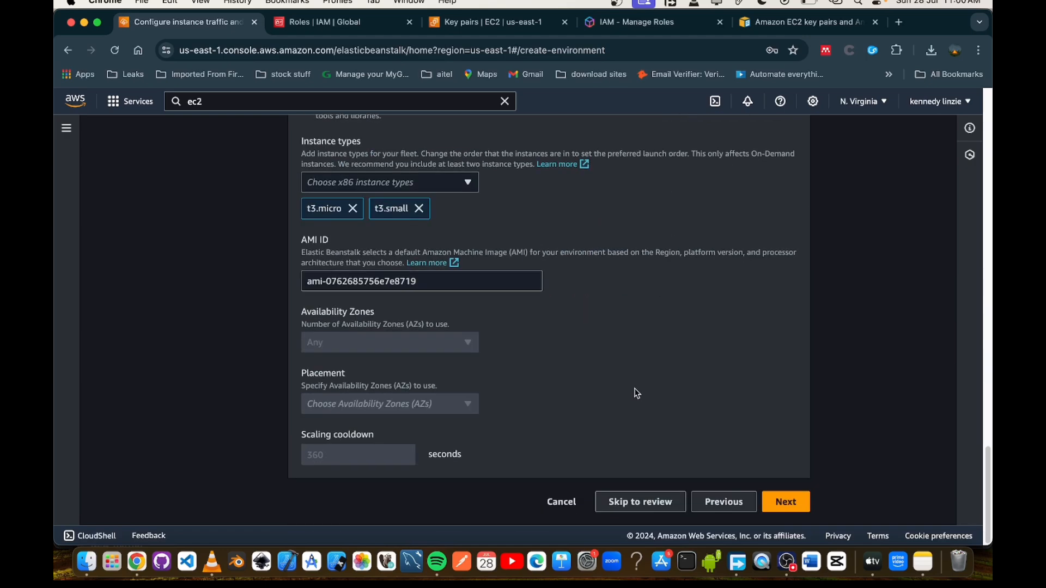
scroll(360, 231, "up", 2)
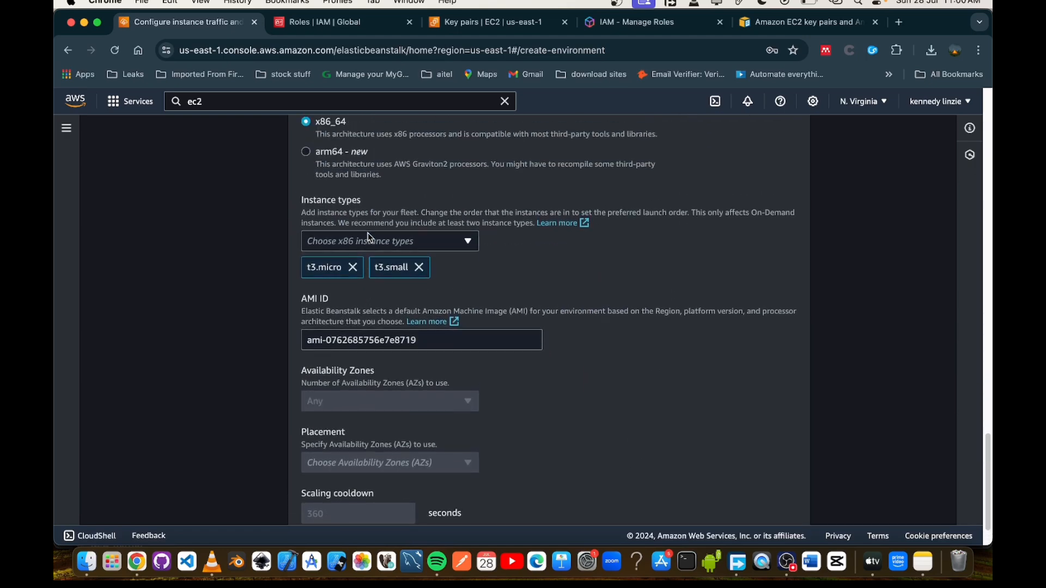
scroll(370, 238, "up", 5)
scroll(389, 362, "down", 6)
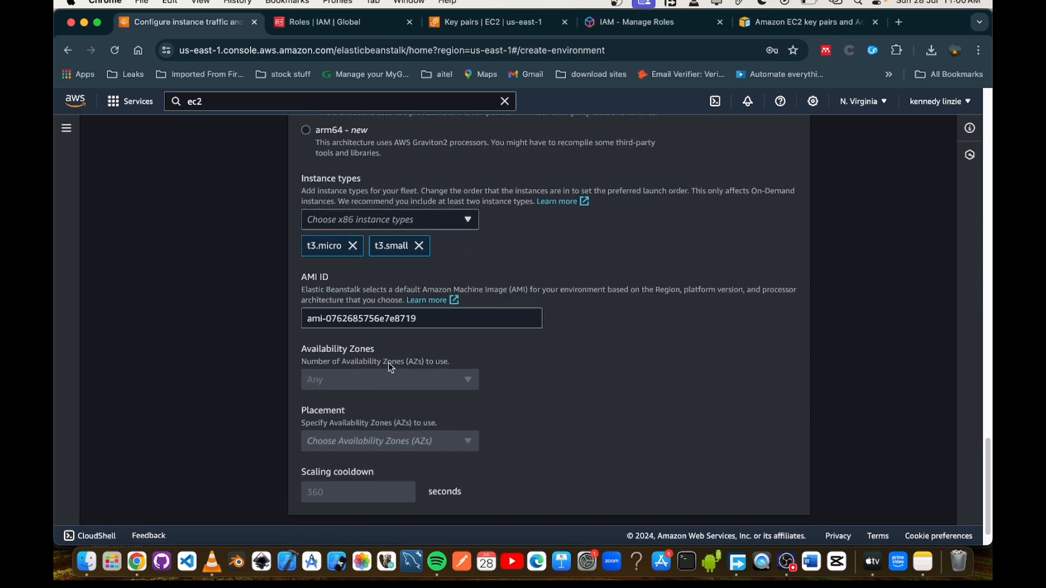
scroll(390, 366, "up", 3)
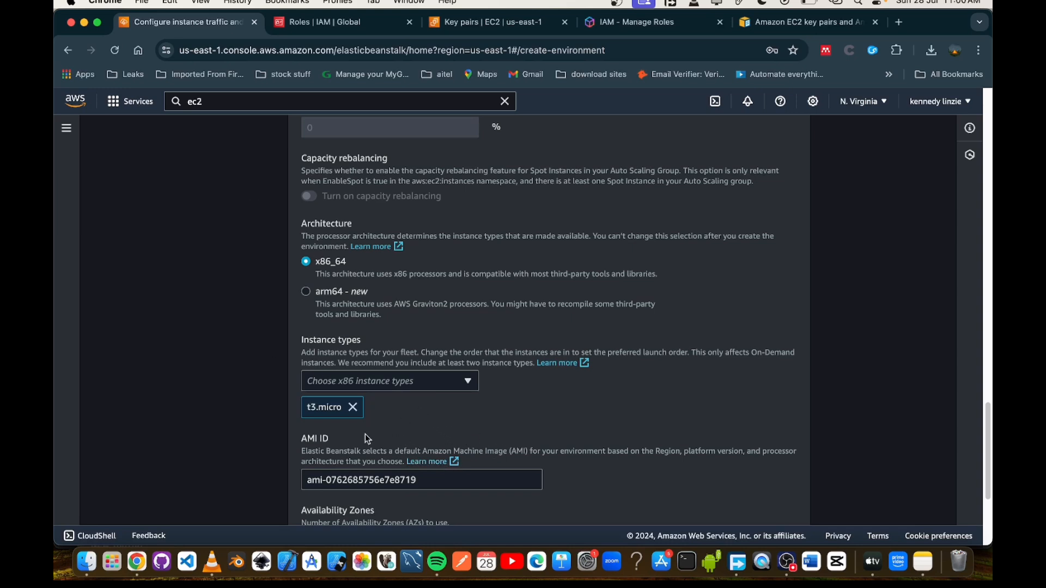
scroll(648, 422, "down", 2)
scroll(646, 421, "down", 5)
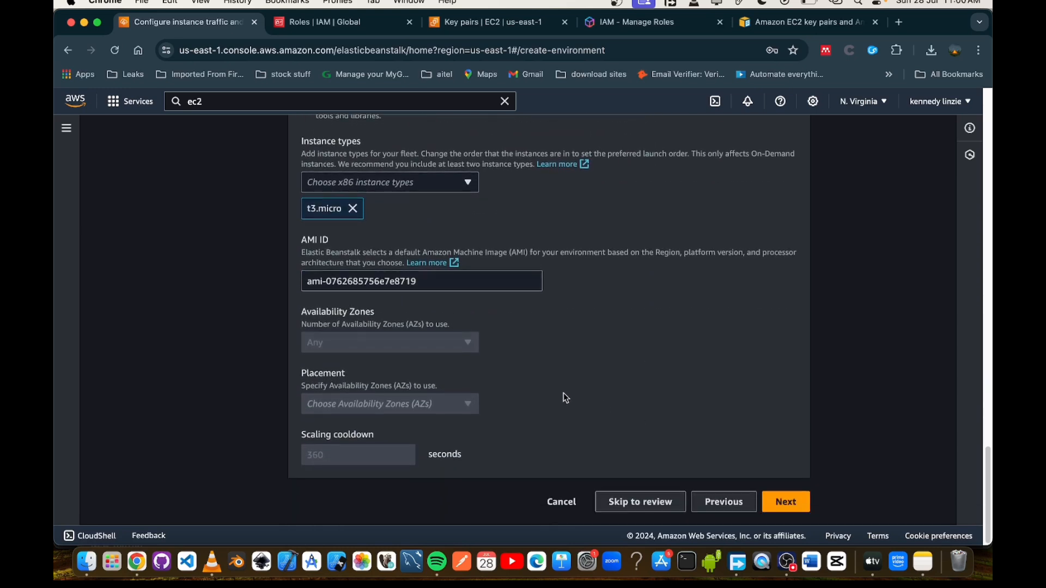
left_click(790, 510)
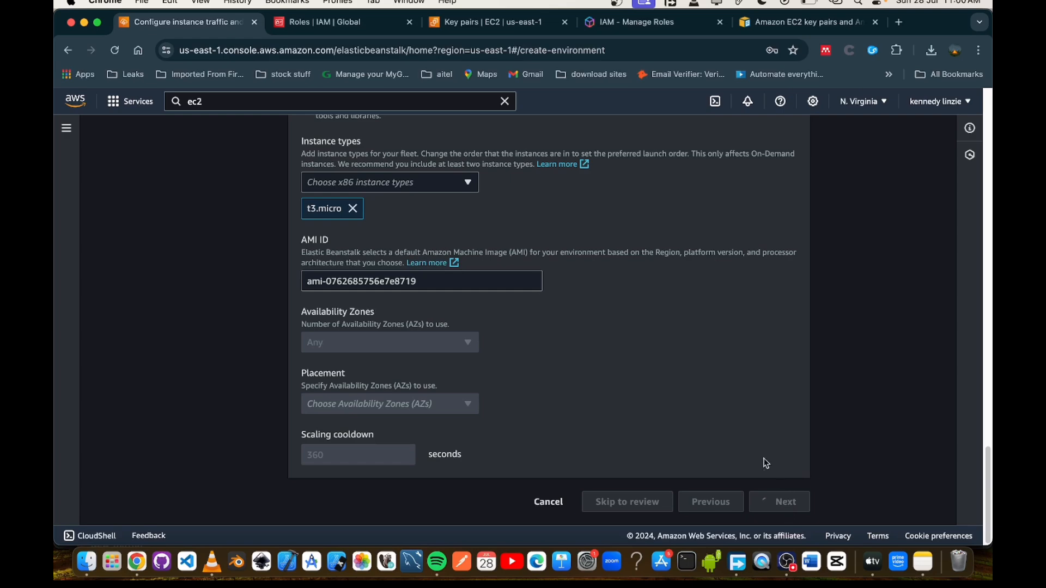
scroll(856, 315, "up", 7)
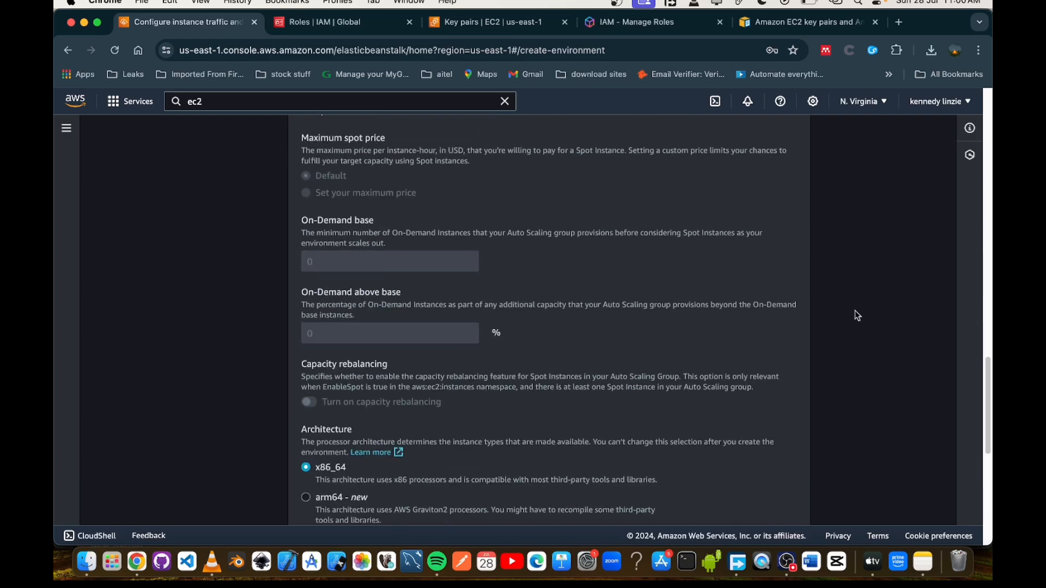
scroll(856, 316, "down", 7)
scroll(856, 316, "down", 1)
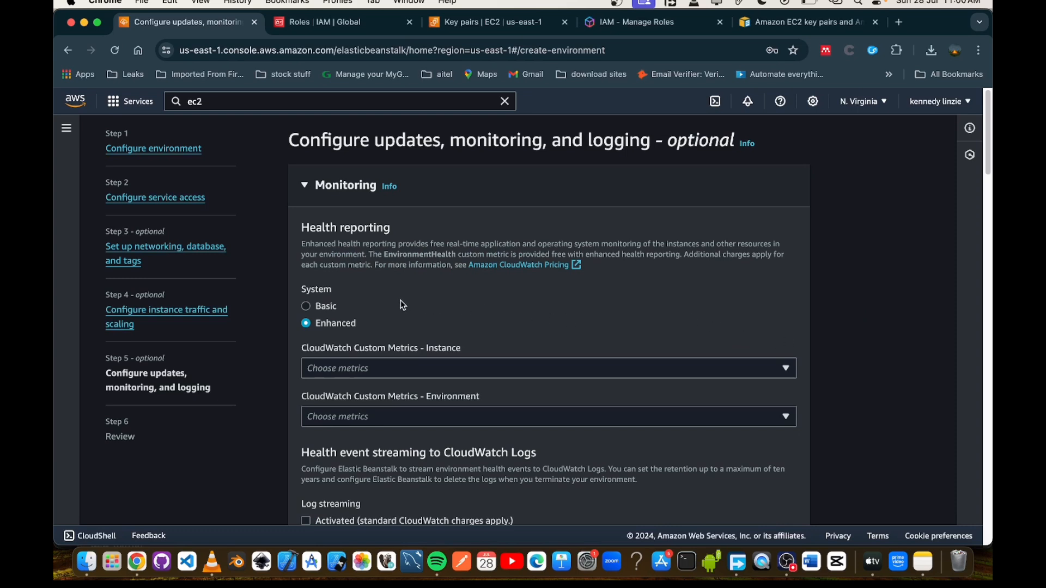
Leave the monitoring, managed updates and deployment settings at their defaults, and keep Nginx as the proxy server.
scroll(401, 303, "down", 3)
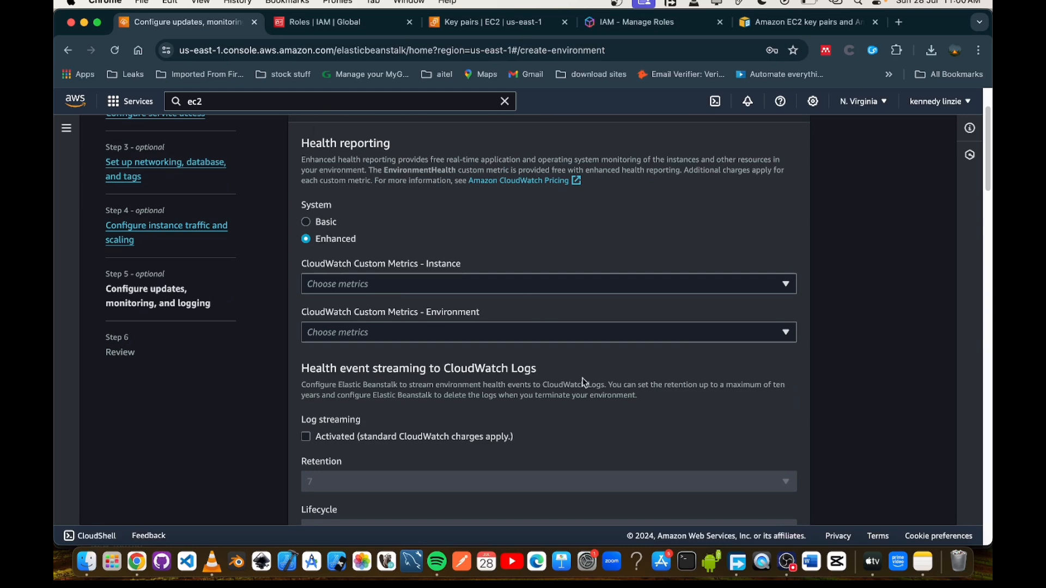
scroll(878, 407, "down", 6)
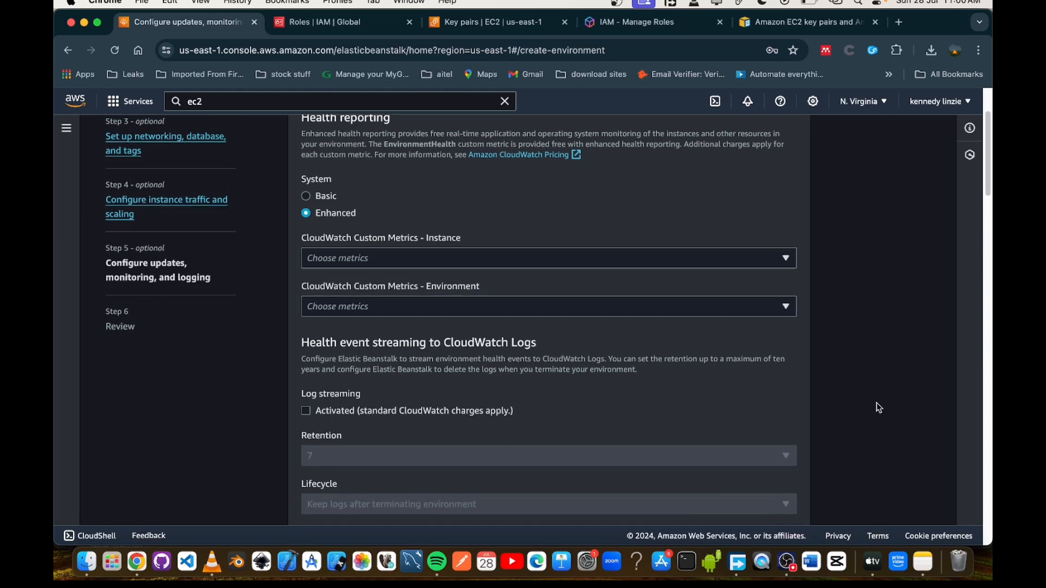
scroll(878, 407, "down", 10)
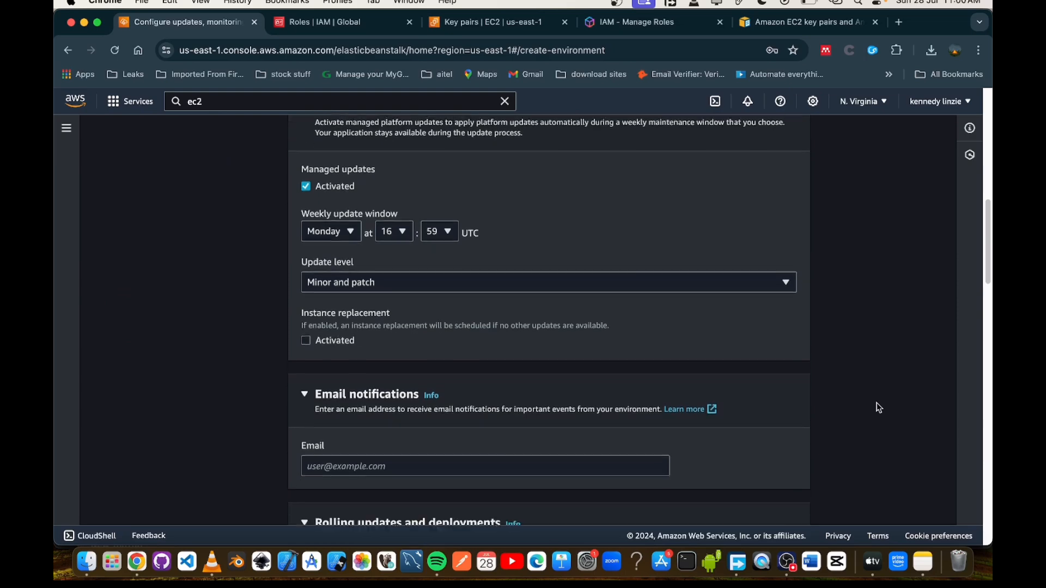
scroll(878, 407, "down", 5)
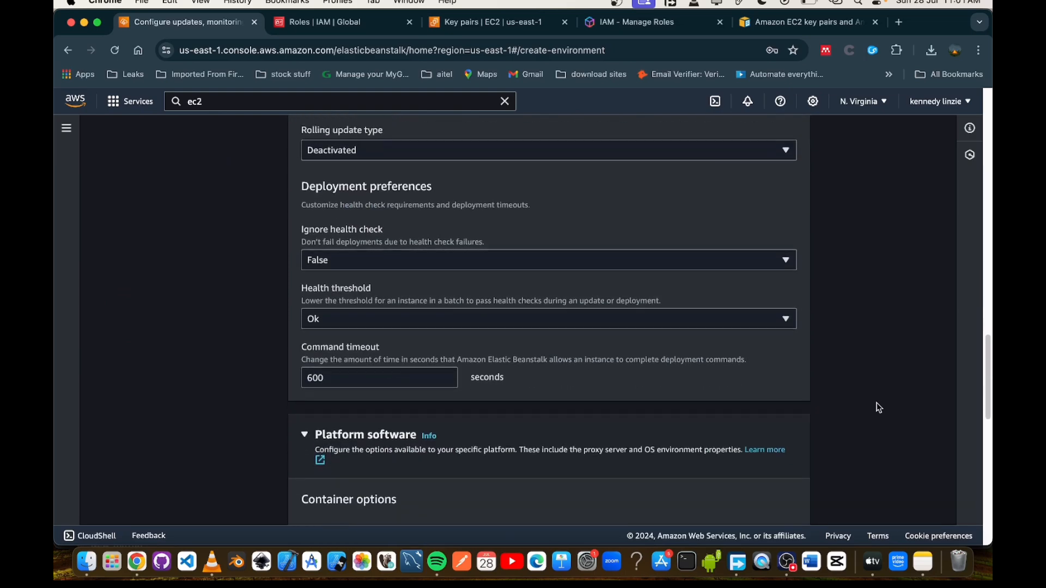
scroll(878, 407, "down", 4)
scroll(878, 407, "down", 4)
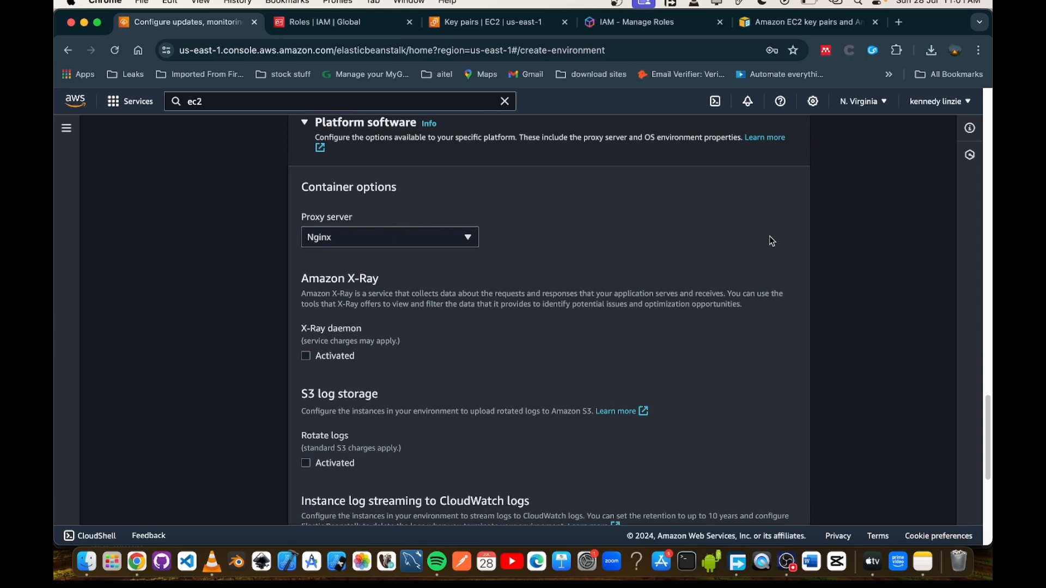
left_click(377, 237)
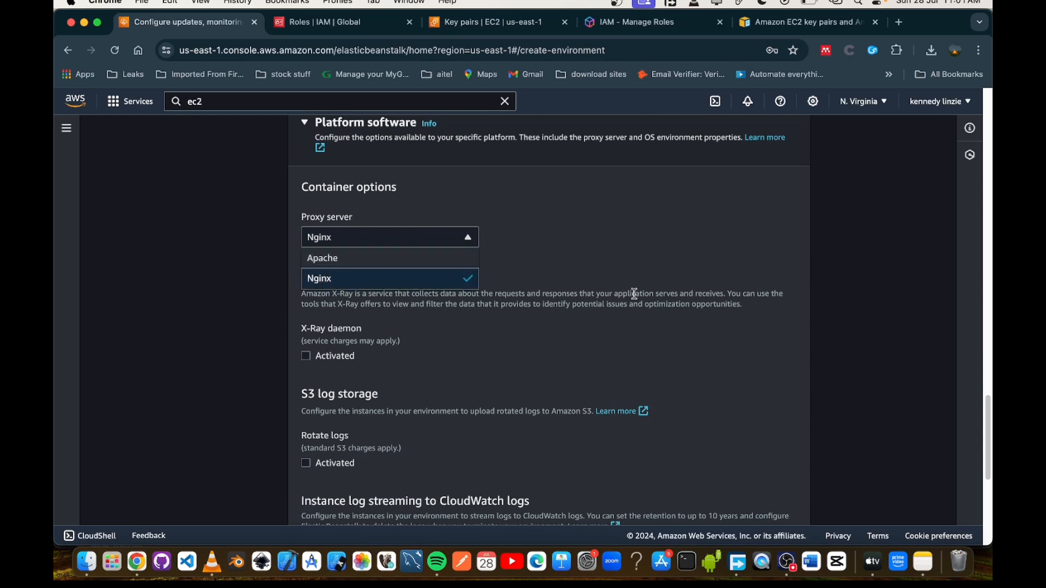
left_click(678, 334)
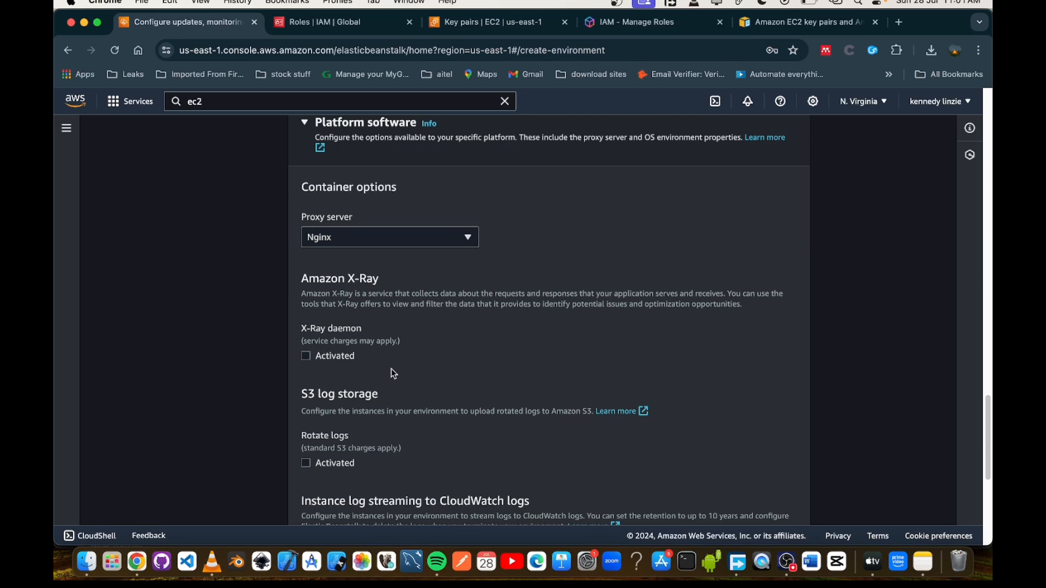
Leave X-Ray, S3 log storage, log streaming and environment properties at their defaults and continue to the review.
scroll(393, 370, "down", 3)
scroll(393, 370, "up", 1)
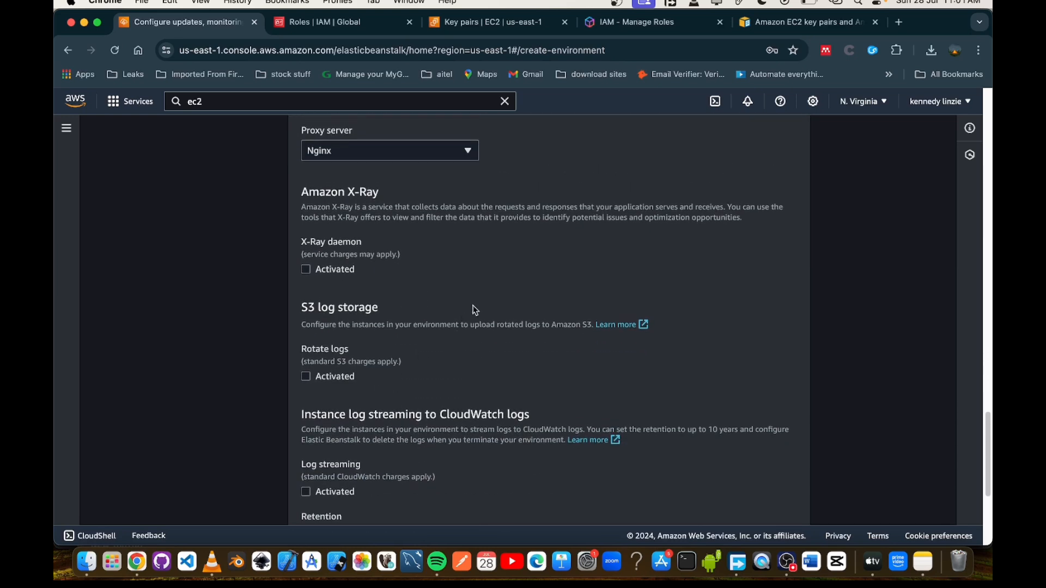
scroll(747, 430, "down", 5)
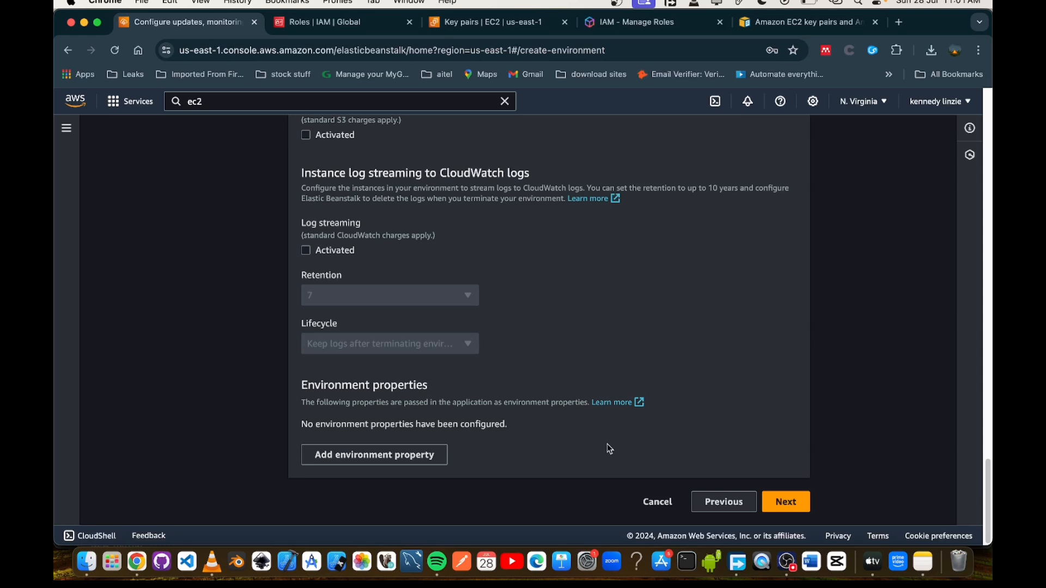
left_click(791, 508)
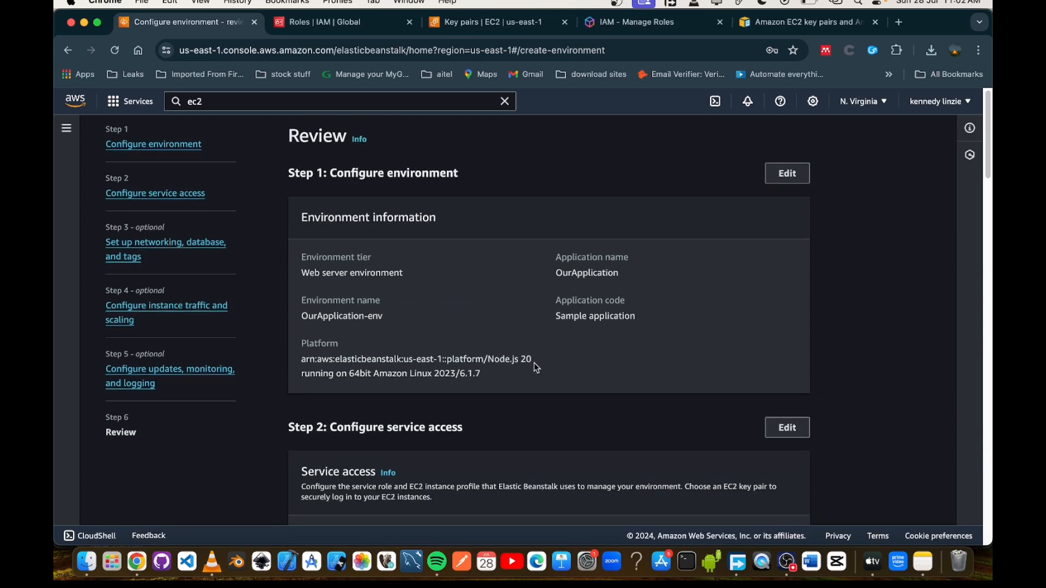
Review the full configuration of OurApplication-env and submit it to create the environment.
scroll(535, 364, "down", 3)
scroll(533, 361, "down", 15)
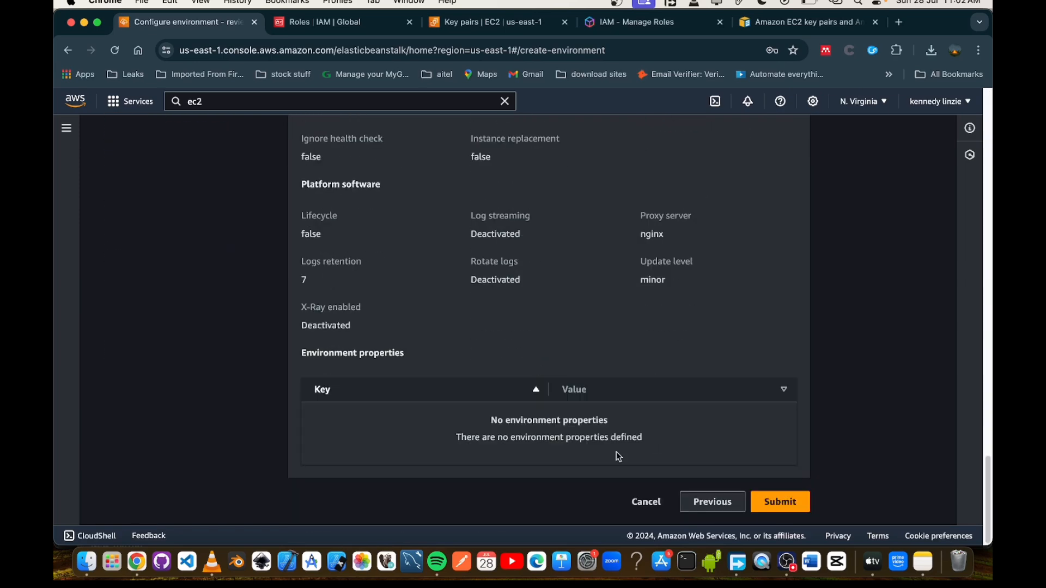
left_click(792, 499)
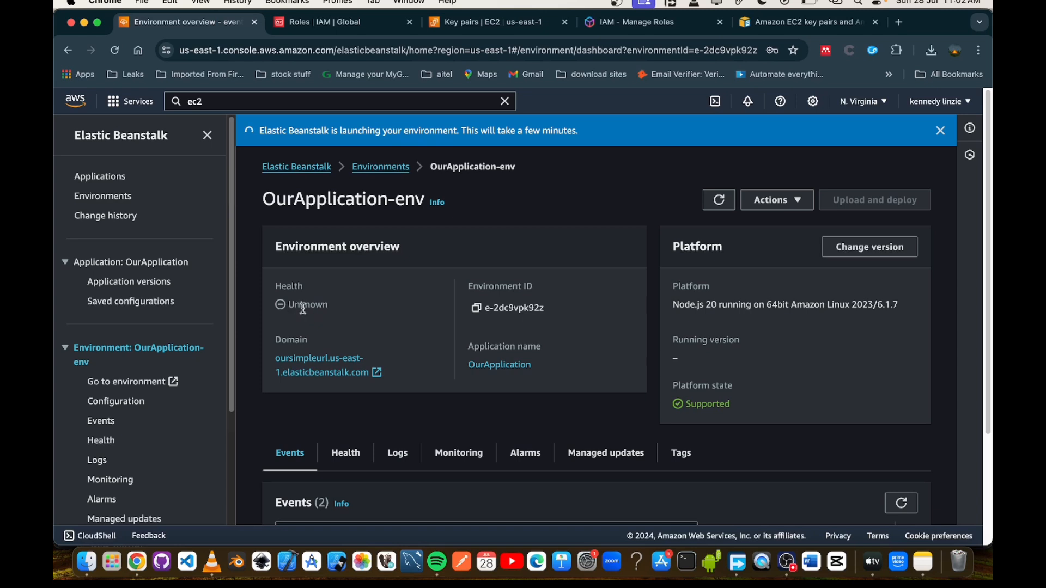
Monitor the launch of OurApplication-env by checking its health status and the event list.
left_click_drag(332, 307, 293, 309)
scroll(599, 427, "down", 3)
scroll(452, 360, "down", 3)
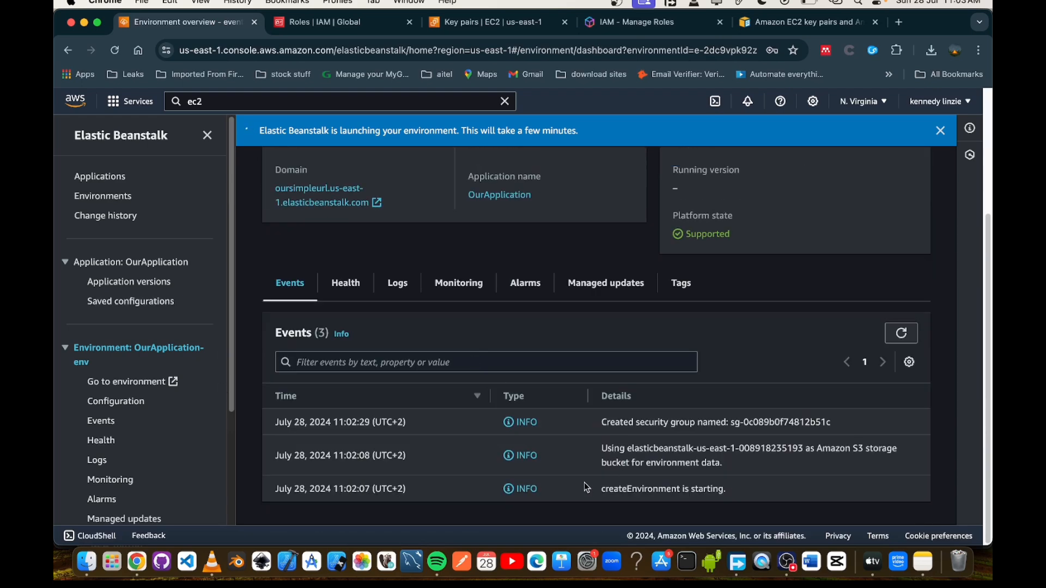
scroll(534, 442, "up", 3)
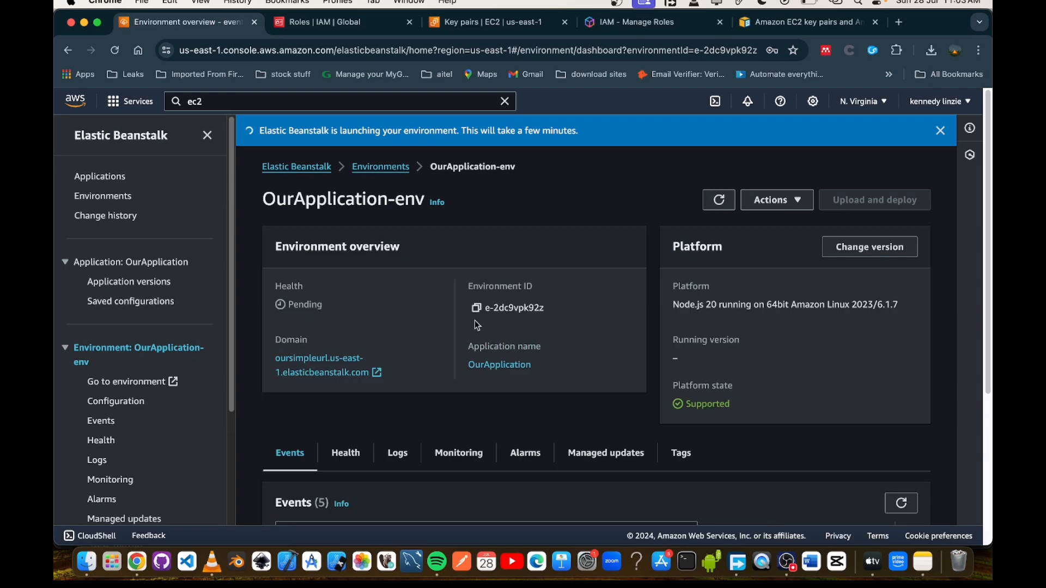
scroll(419, 318, "down", 5)
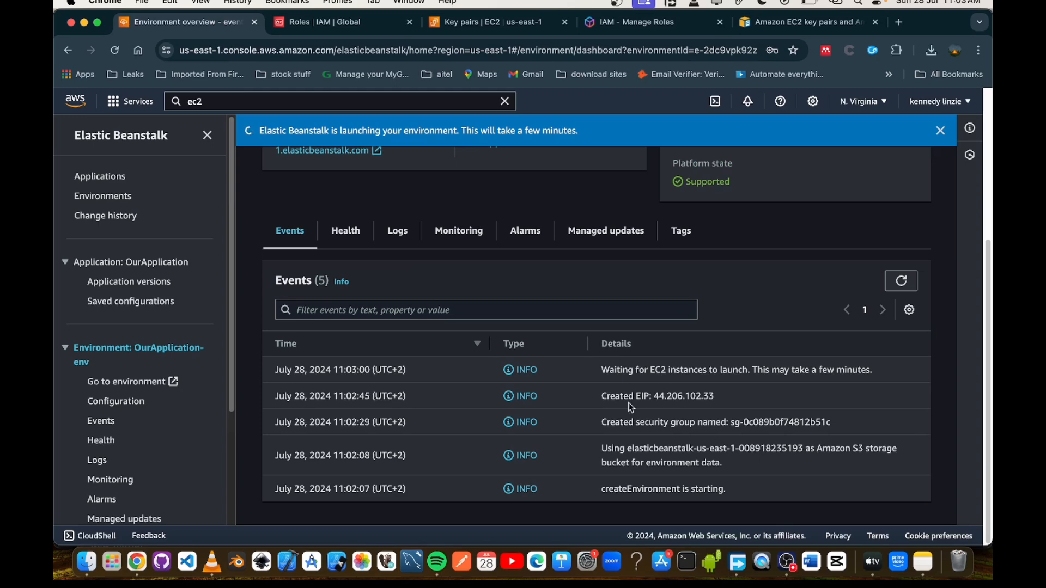
scroll(477, 407, "up", 4)
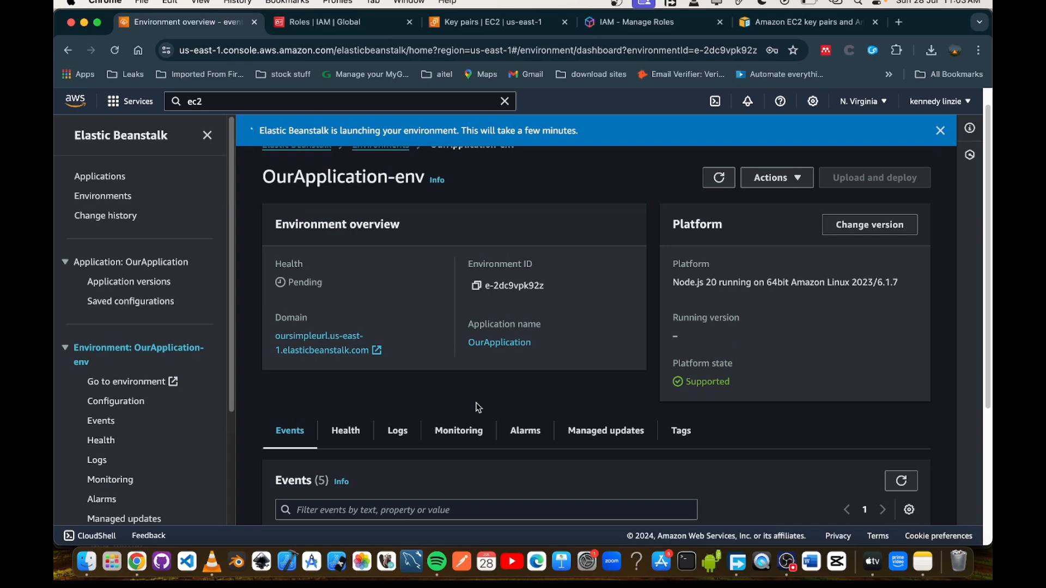
scroll(479, 406, "down", 4)
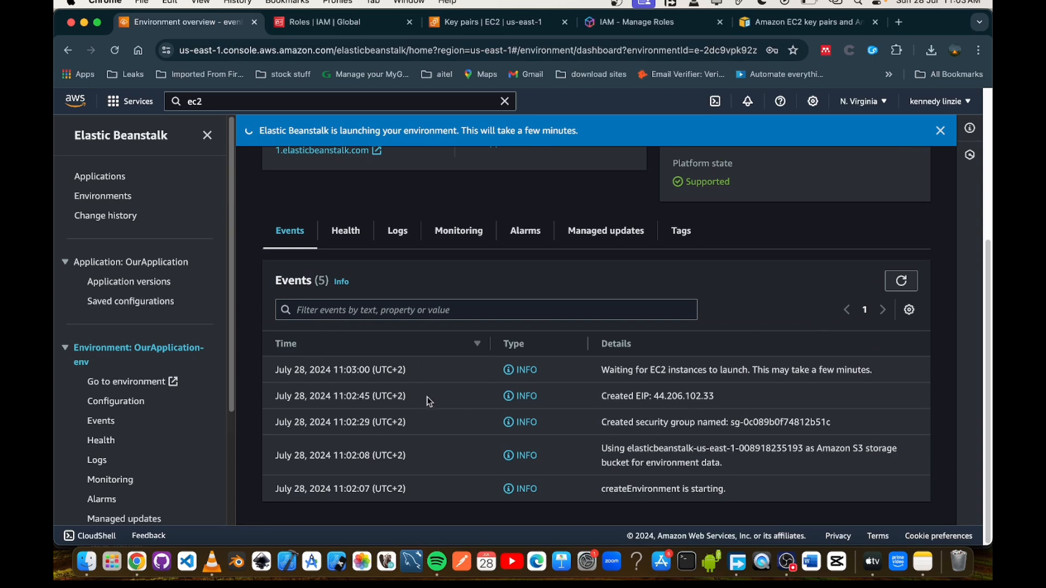
scroll(308, 350, "up", 5)
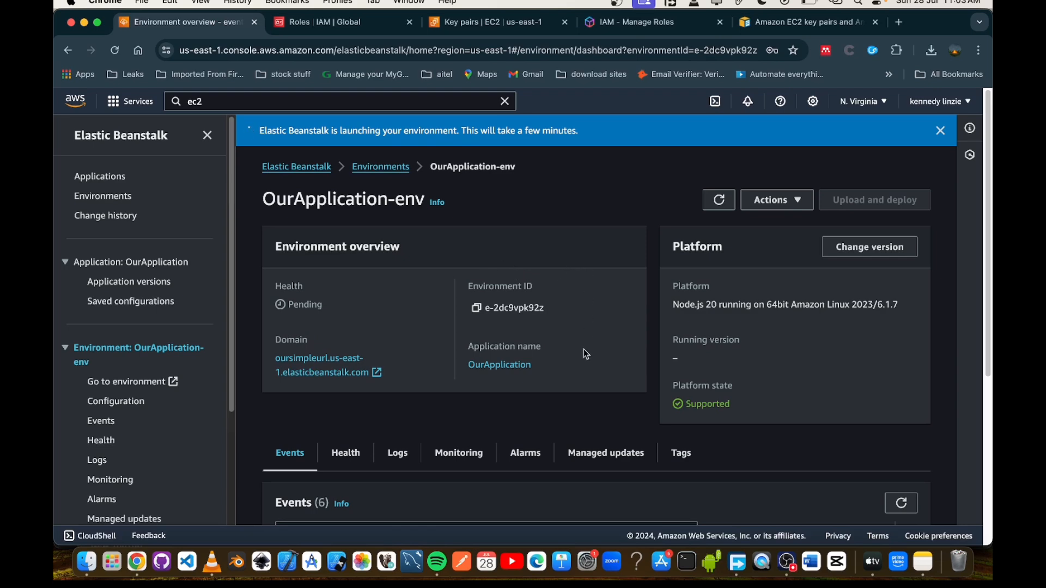
scroll(585, 352, "down", 5)
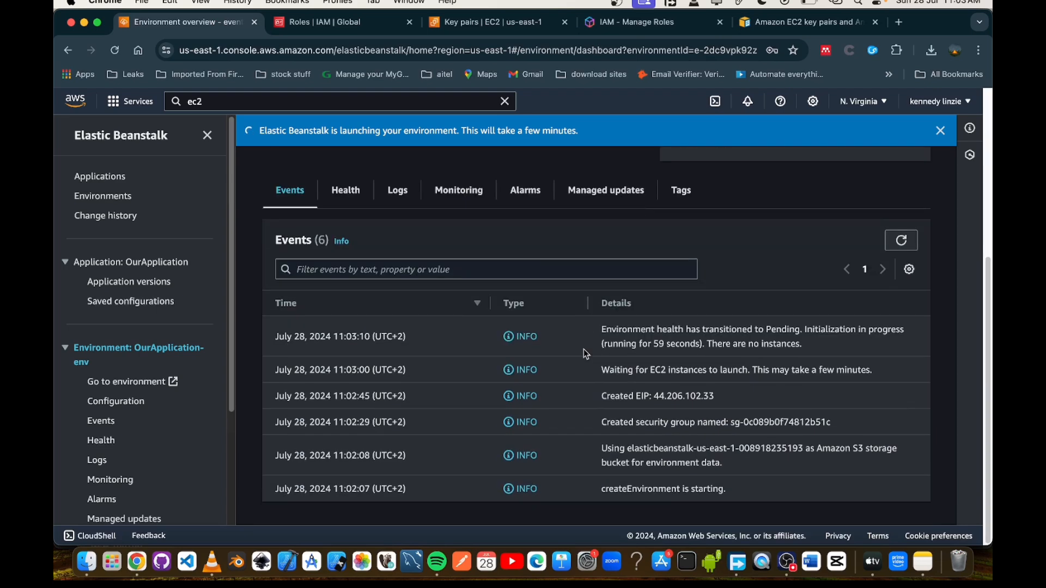
scroll(583, 348, "up", 5)
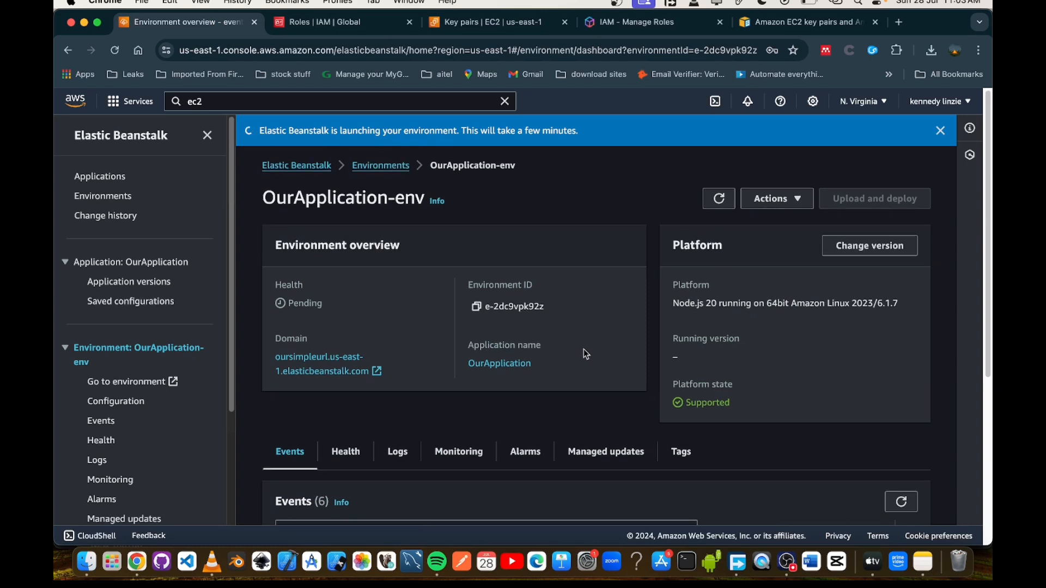
scroll(585, 354, "down", 1)
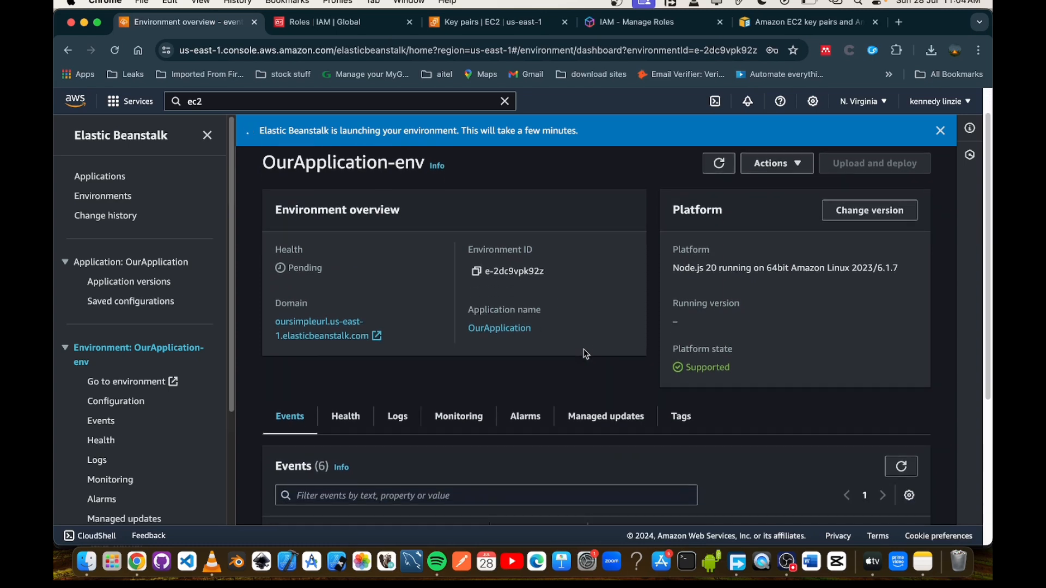
scroll(584, 352, "up", 1)
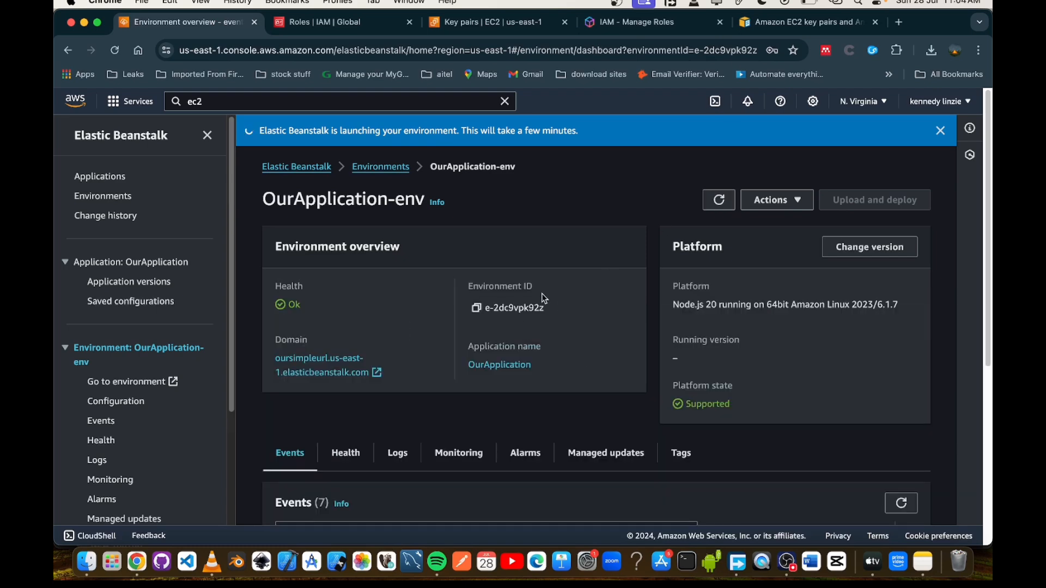
scroll(560, 319, "down", 5)
scroll(560, 319, "up", 5)
Open the environment's domain oursimpleurl.us-east-1.elasticbeanstalk.com and check the sample application page against the environment overview.
left_click(302, 360)
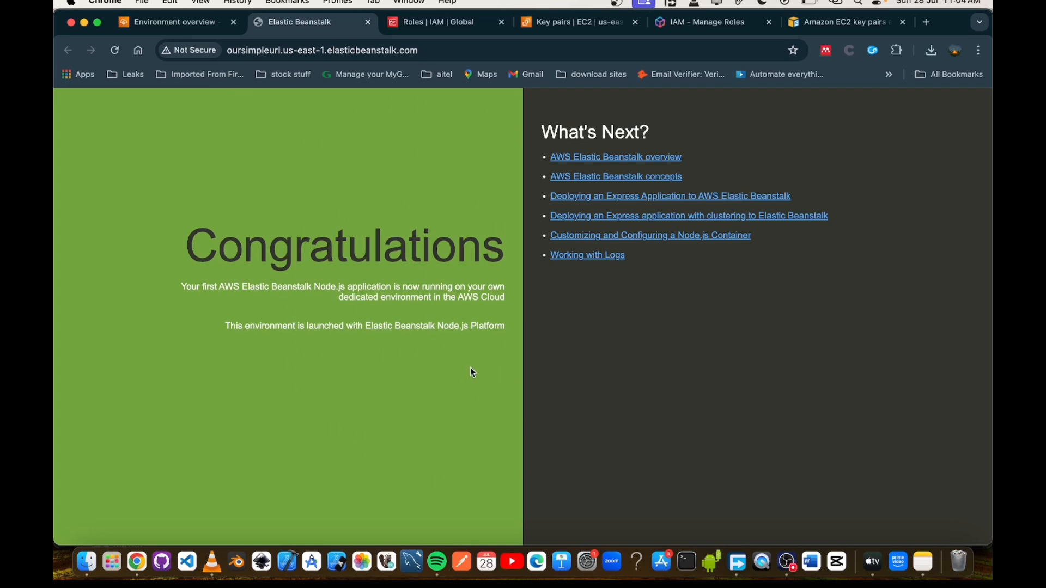
left_click(154, 22)
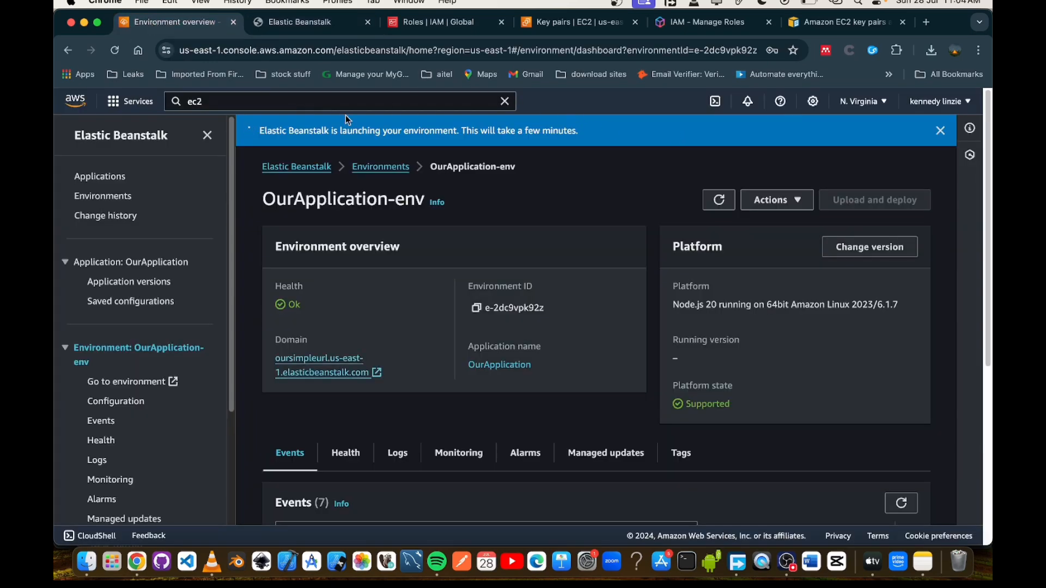
left_click(296, 25)
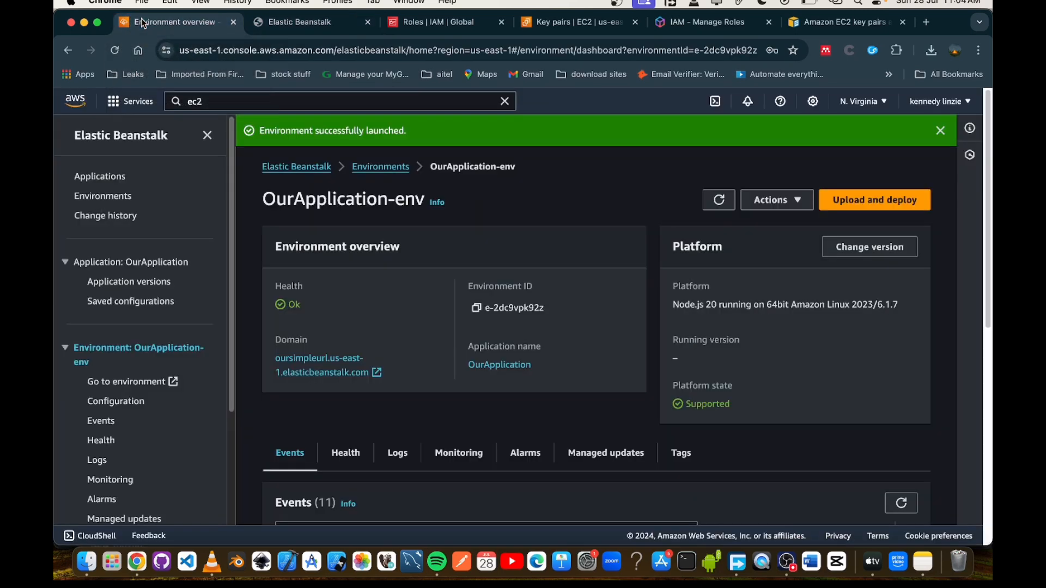
Return to the OurApplication-env overview and dismiss the launch notification.
left_click(146, 23)
scroll(408, 404, "down", 1)
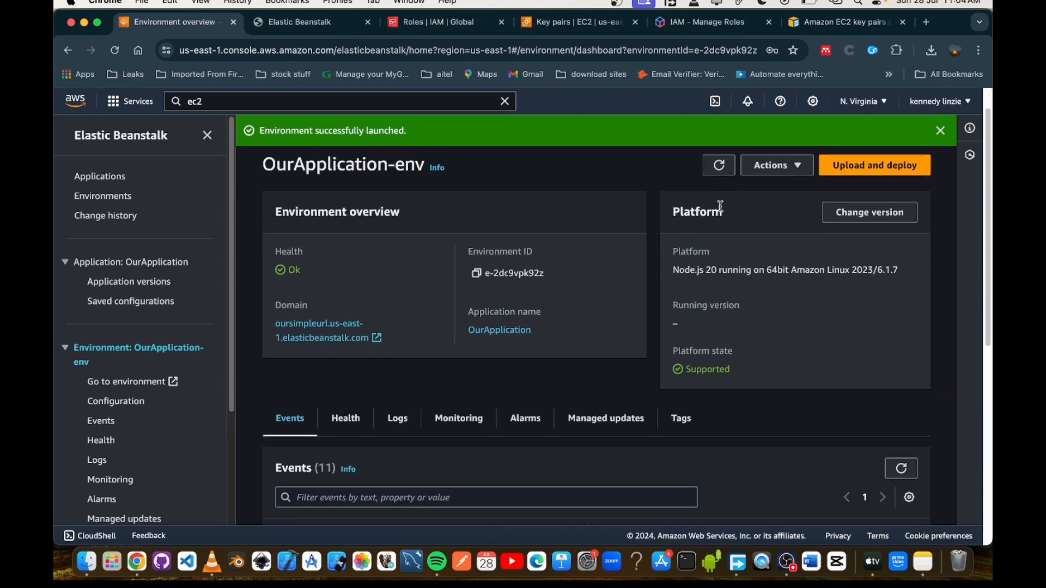
left_click(940, 131)
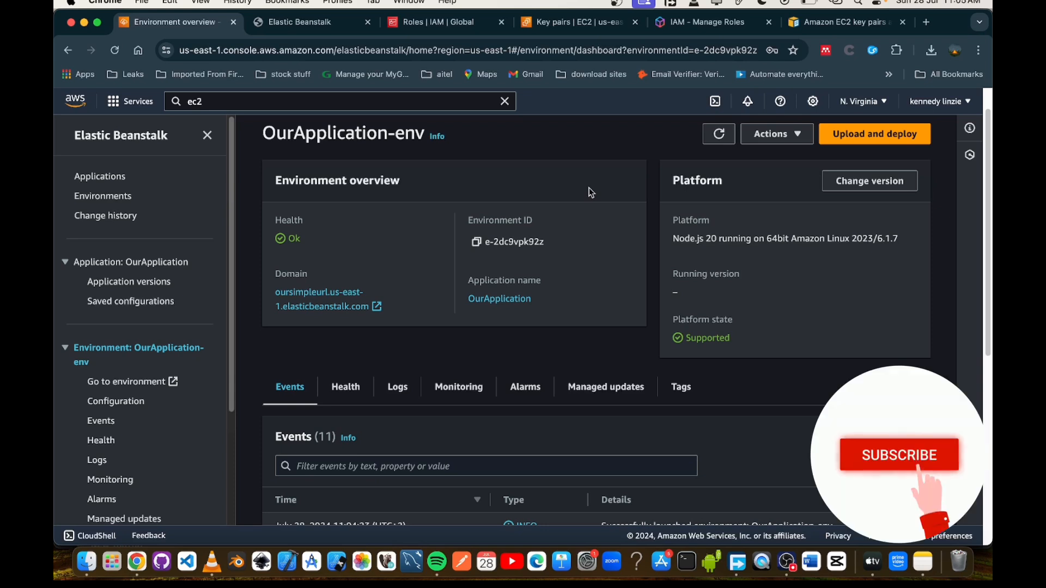
left_click(616, 3)
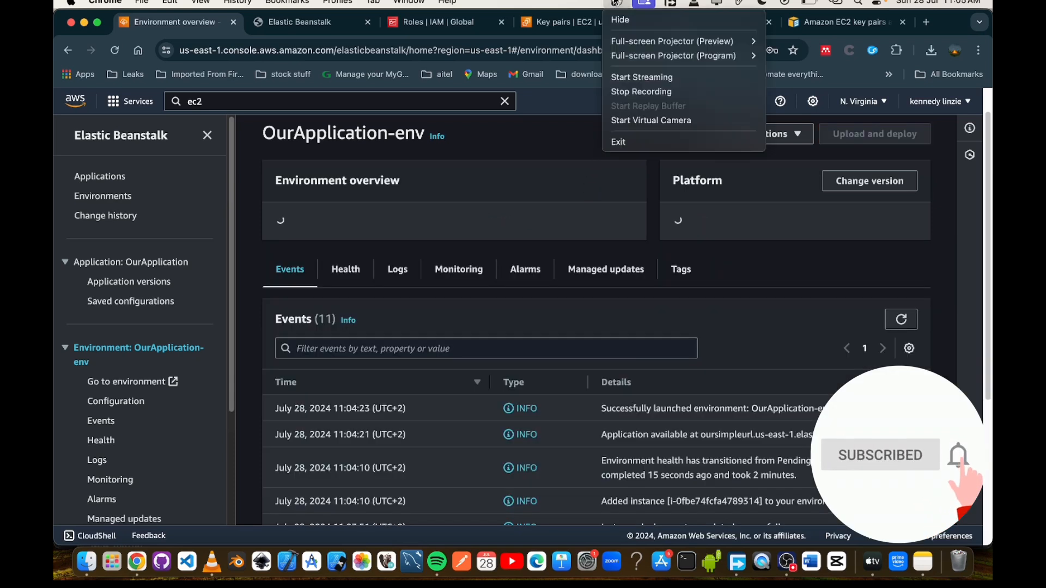